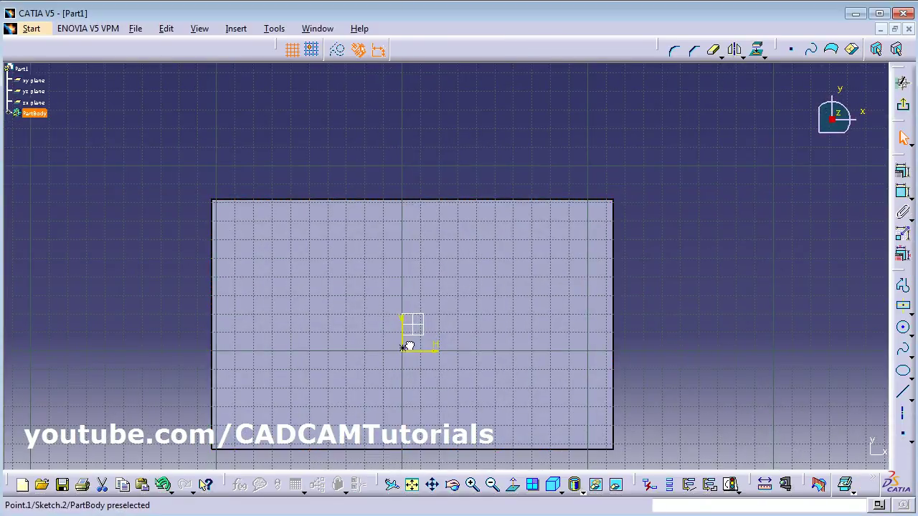
- Place the hole's centre point in the upper-right area of the face and dimension its distance from the upper edge
left_click(507, 287)
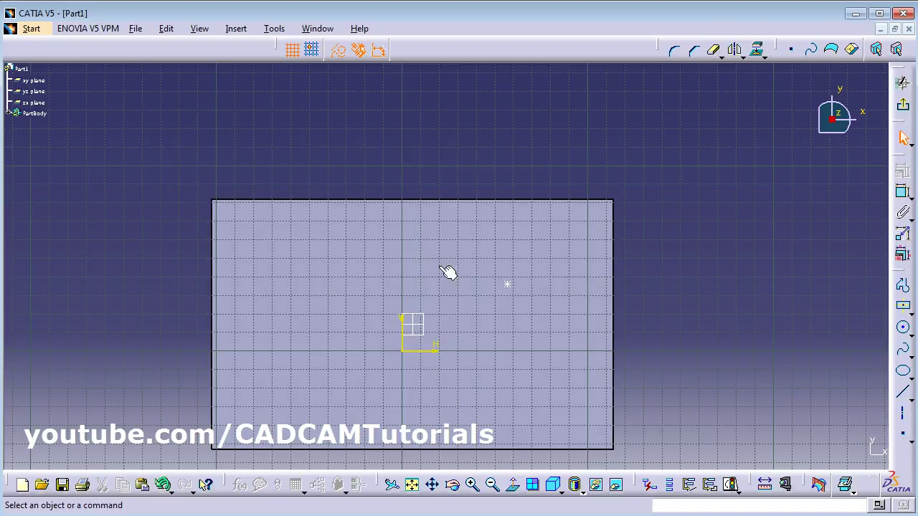
left_click(904, 194)
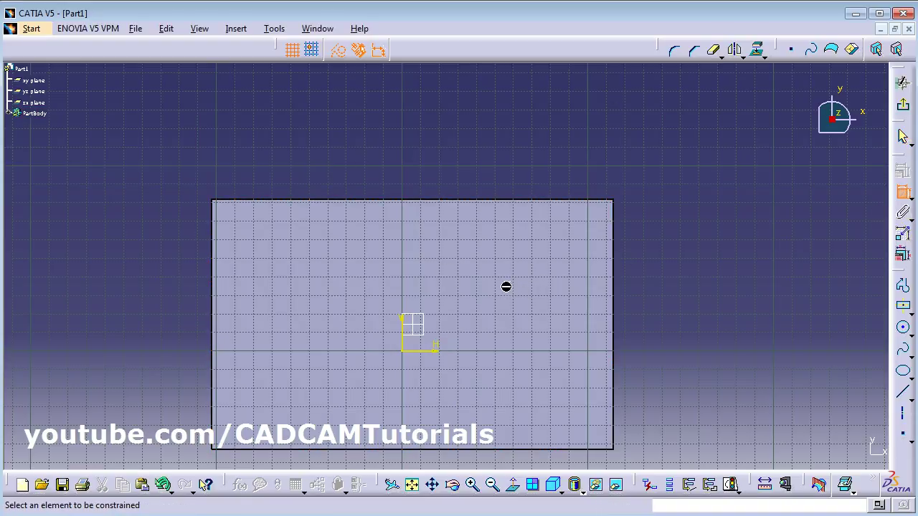
left_click(507, 285)
left_click(506, 199)
left_click(446, 248)
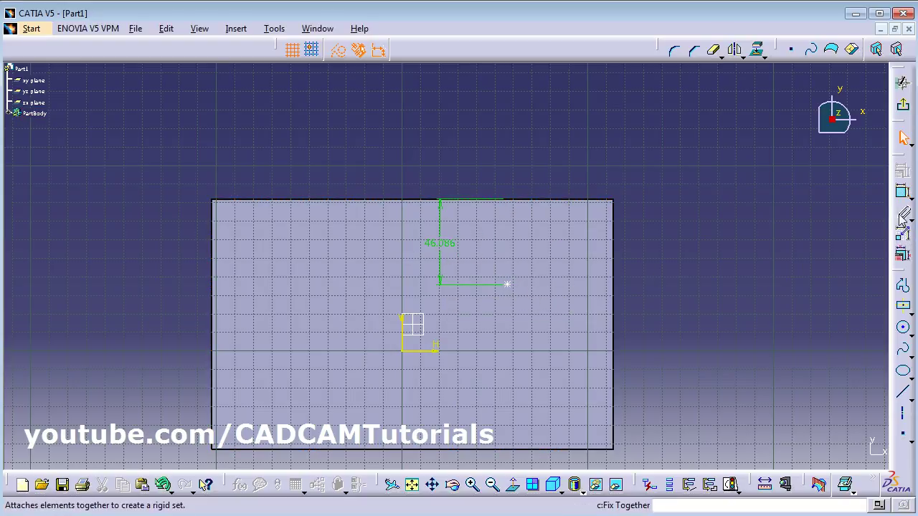
- Dimension the centre point's horizontal distance from the face's right edge and exit the positioning sketch
left_click(902, 191)
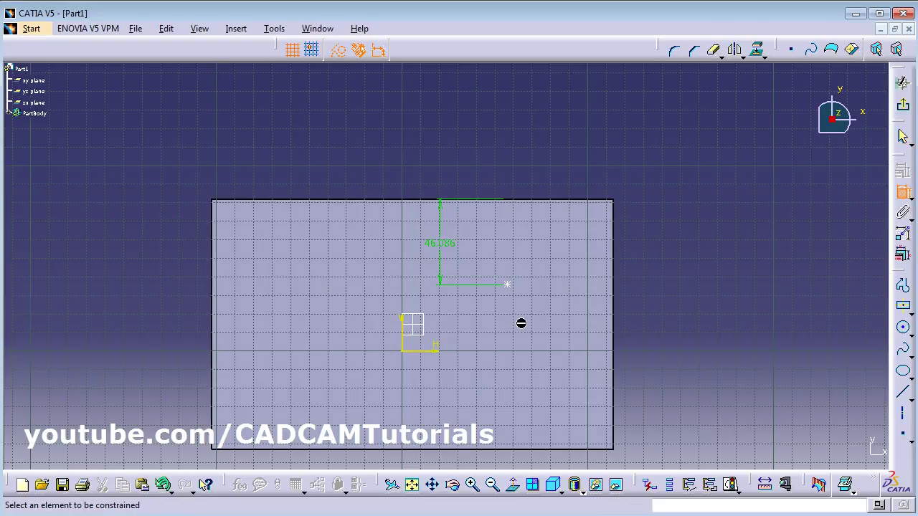
left_click(509, 282)
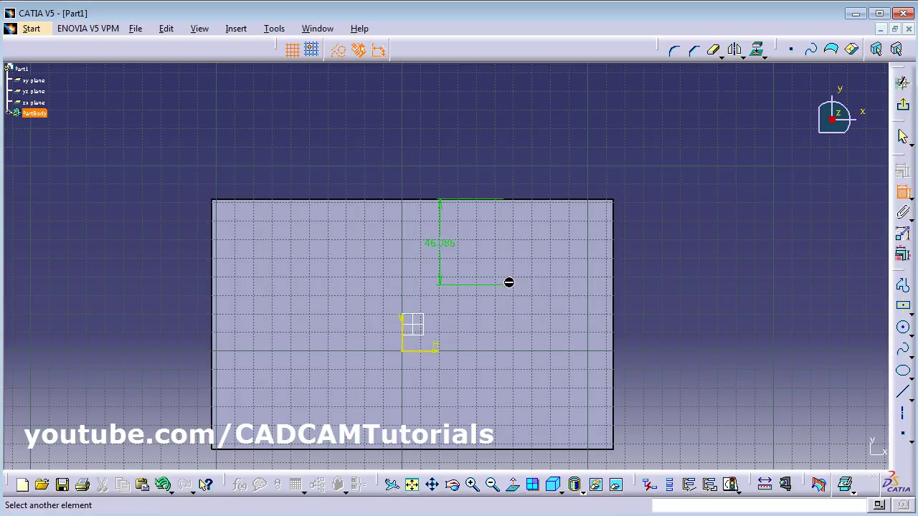
left_click(625, 289)
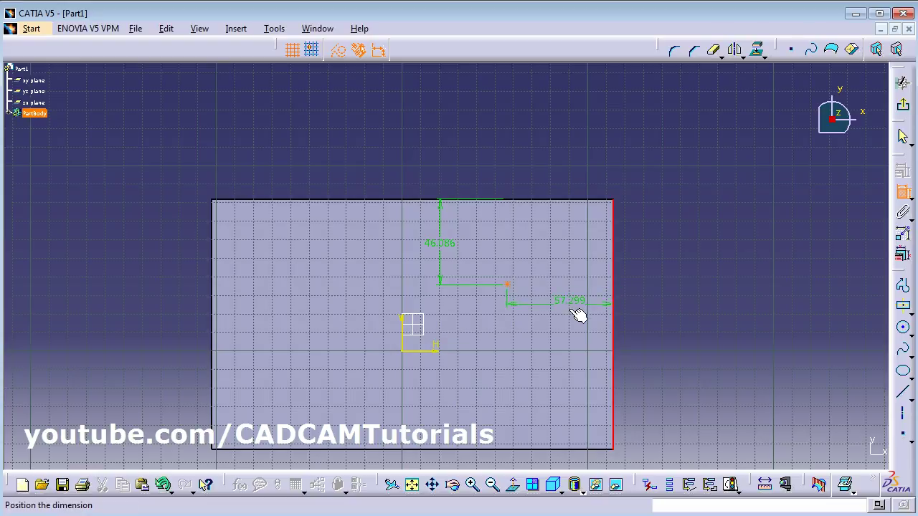
left_click(567, 321)
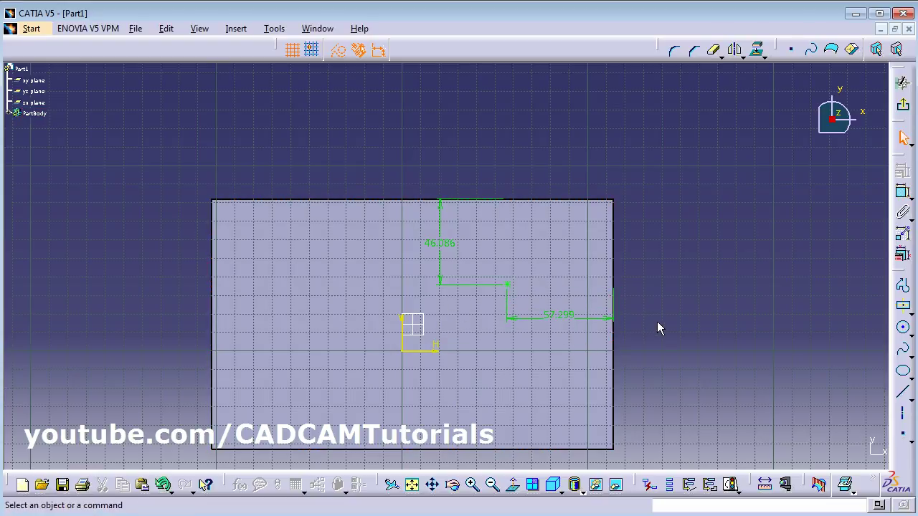
left_click(903, 107)
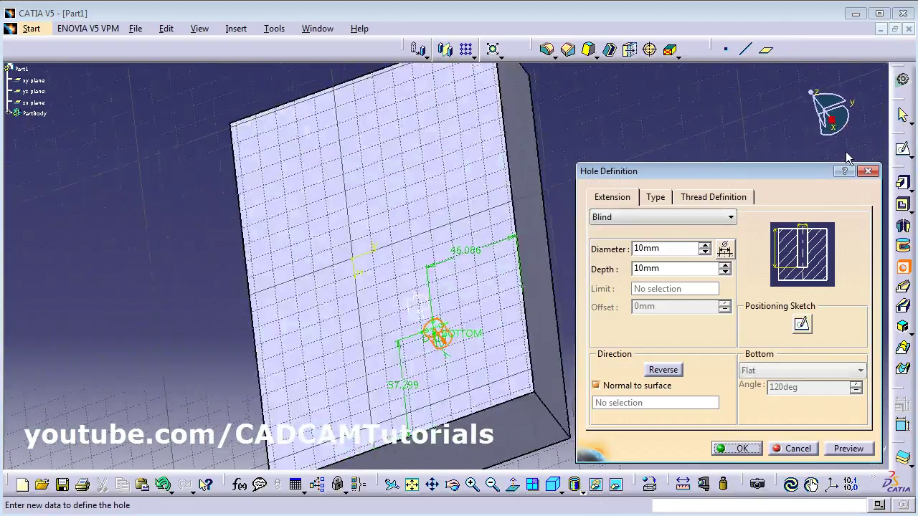
- Set the blind hole's diameter to 20 mm and its depth to 20 mm, and preview it
middle_click_drag(436, 266, 512, 170, "ctrl")
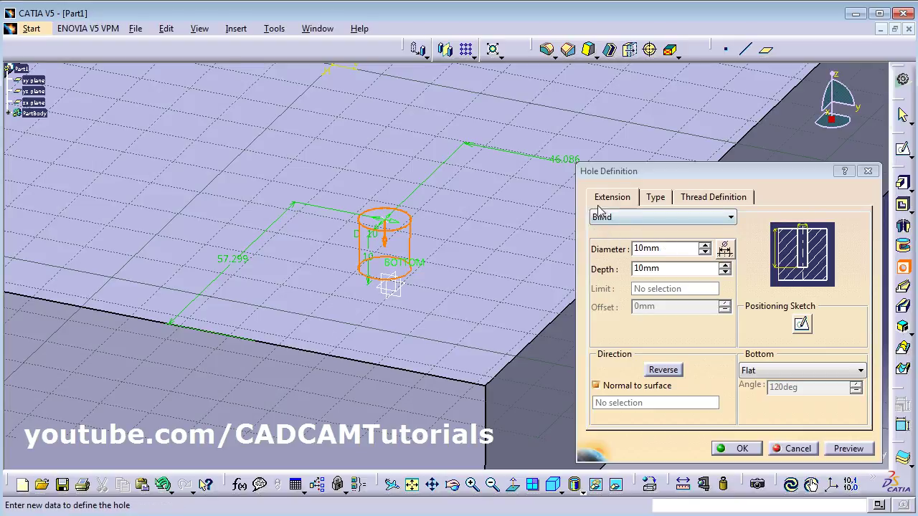
left_click(663, 249)
double_click(642, 249)
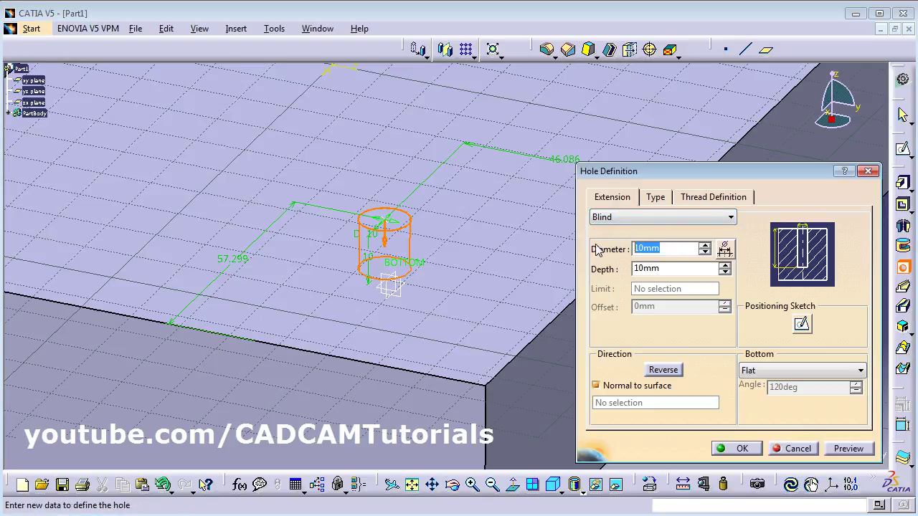
type("20")
left_click(676, 269)
left_click_drag(674, 269, 615, 271)
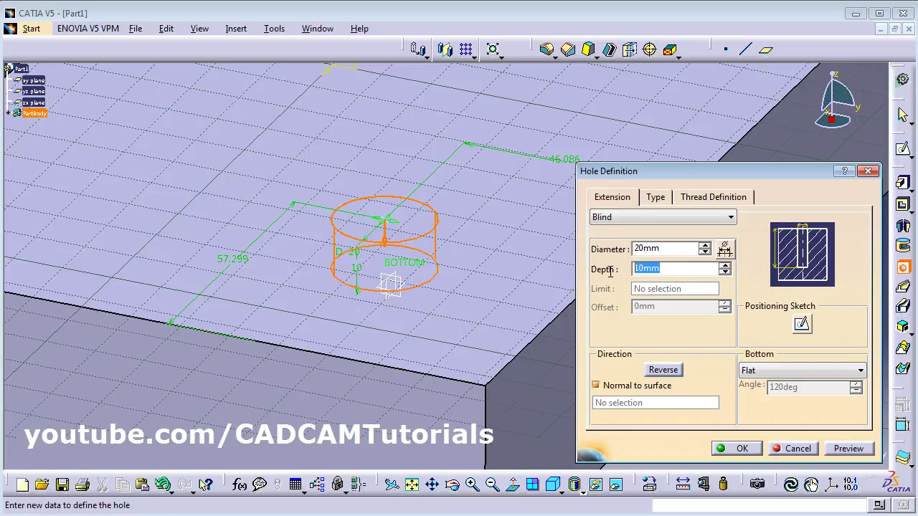
type("2")
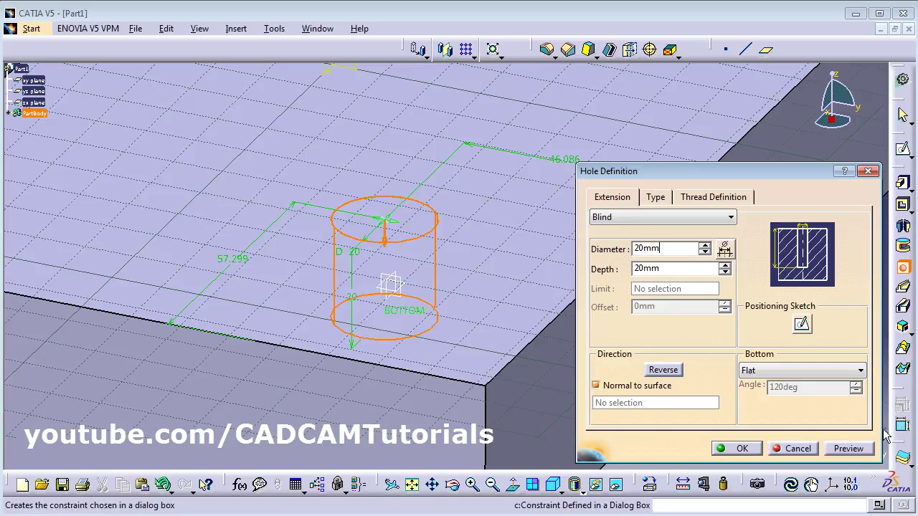
left_click(849, 448)
- Reverse the hole's direction so it points out of the block, and reverse it back into the material
middle_click_drag(444, 190, 373, 317)
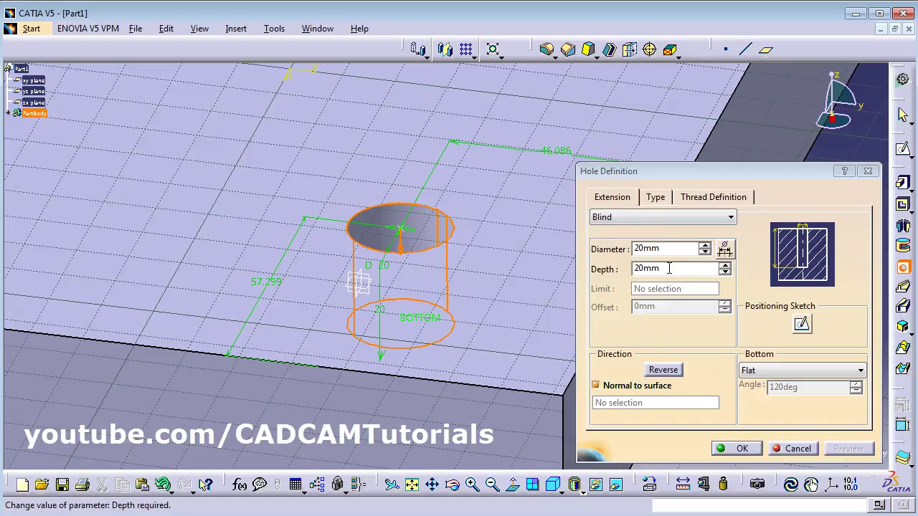
middle_click_drag(478, 349, 394, 287)
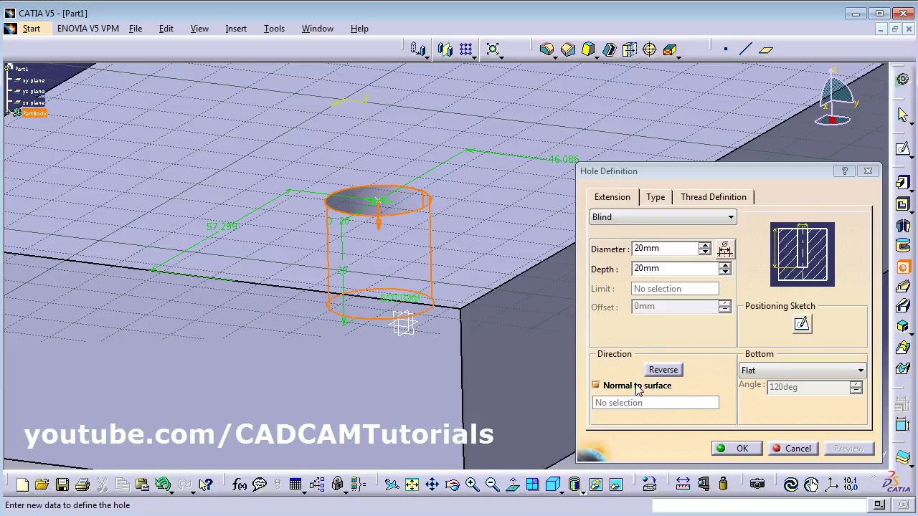
left_click(663, 371)
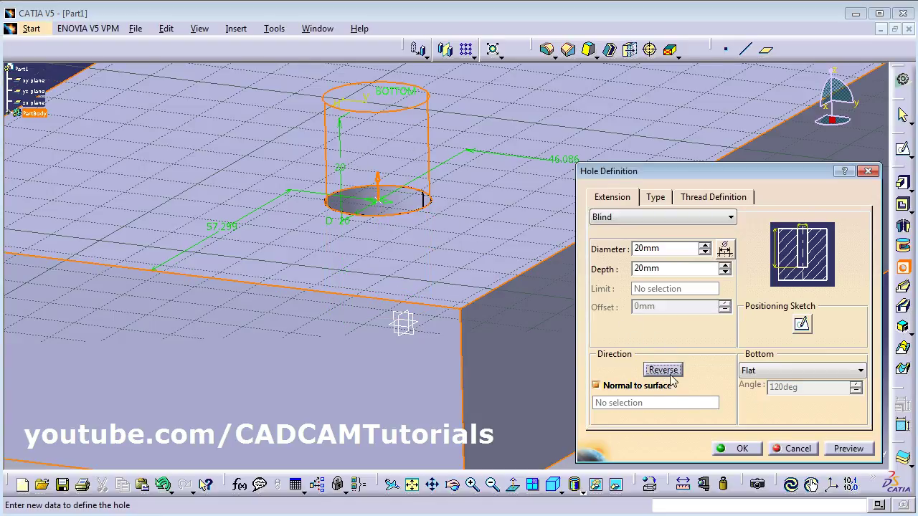
left_click(664, 371)
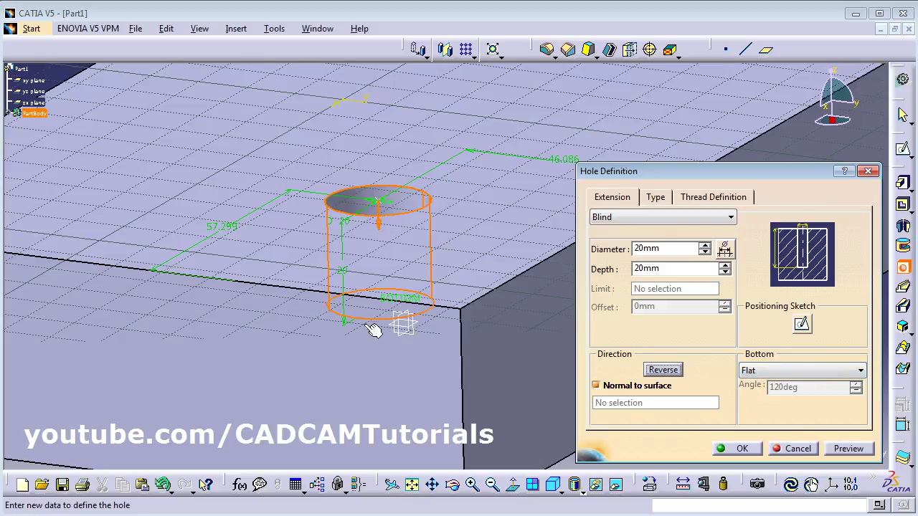
- Change the hole's bottom shape to V-Bottom and select its angle value for editing
left_click(782, 373)
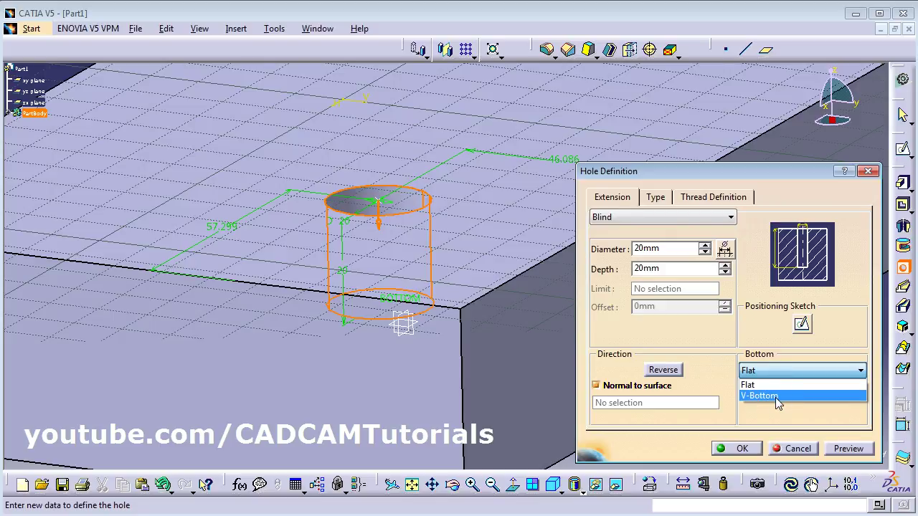
left_click(775, 397)
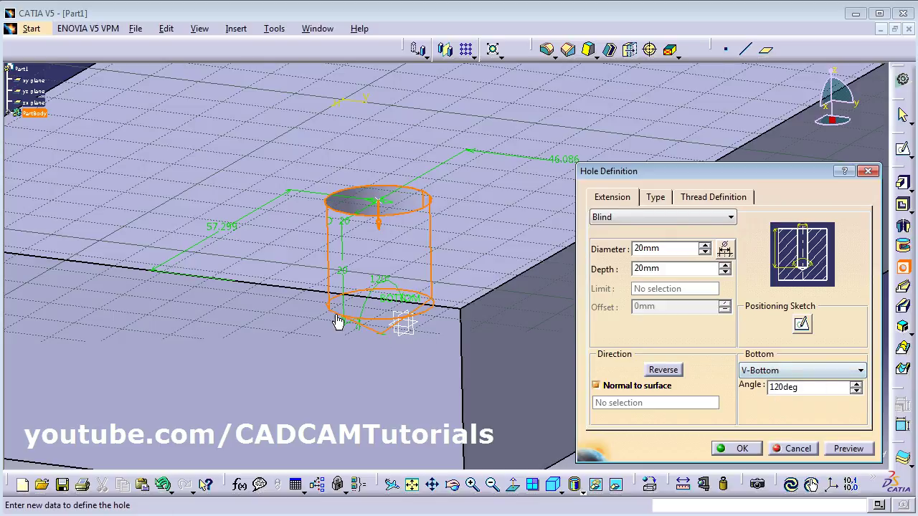
middle_click_drag(403, 324, 388, 257)
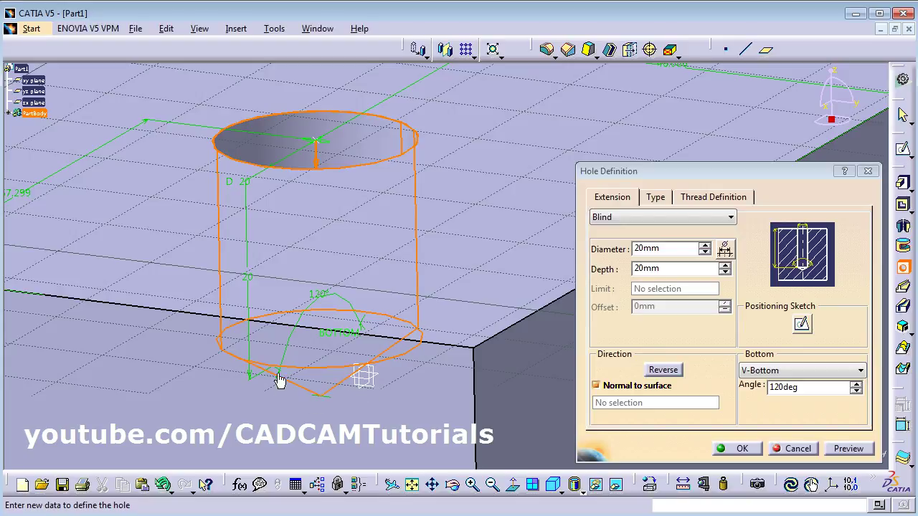
double_click(778, 387)
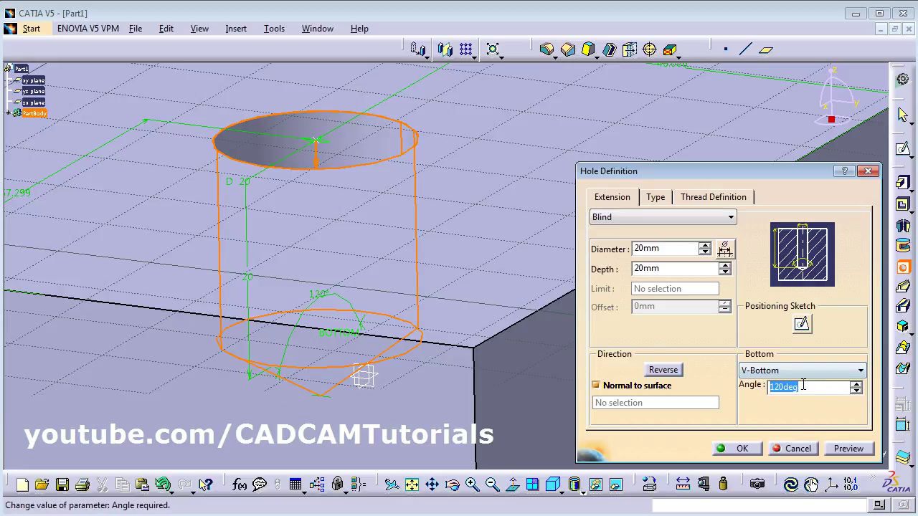
- Change the hole's extension to Up To Last so it cuts through the whole block
left_click(630, 218)
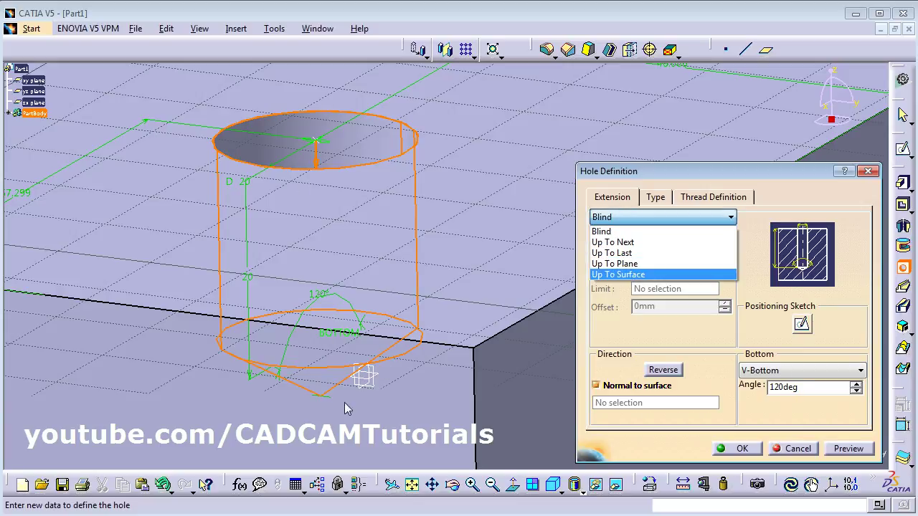
left_click(623, 253)
middle_click_drag(488, 308, 439, 384)
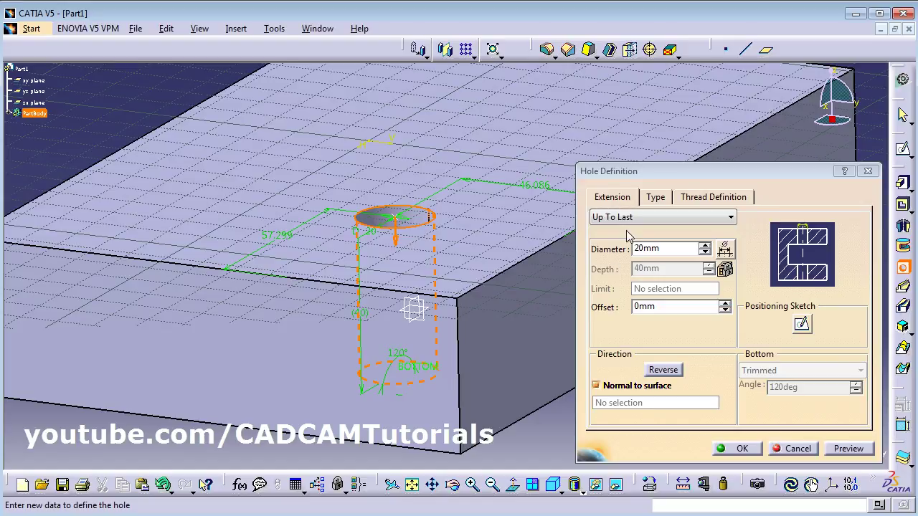
- Change the hole type to Tapered with the anchor point at the bottom and preview the cut
left_click(660, 200)
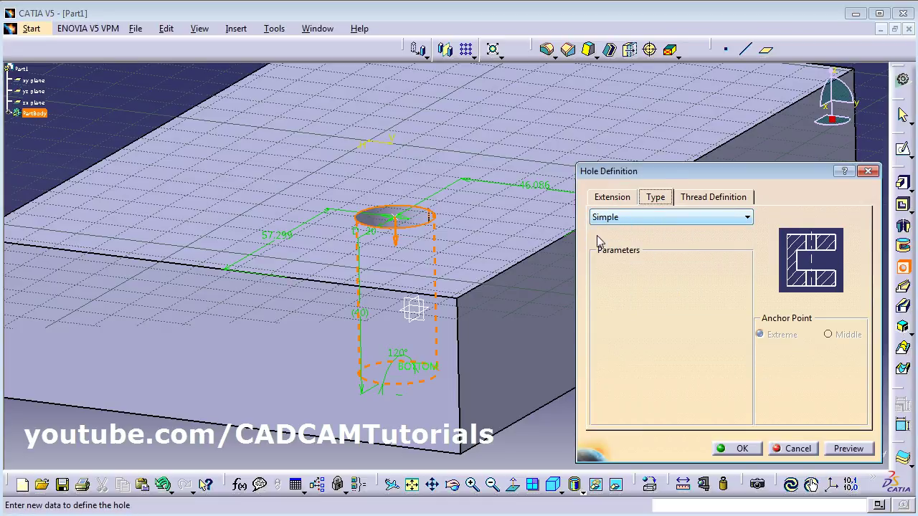
left_click(645, 217)
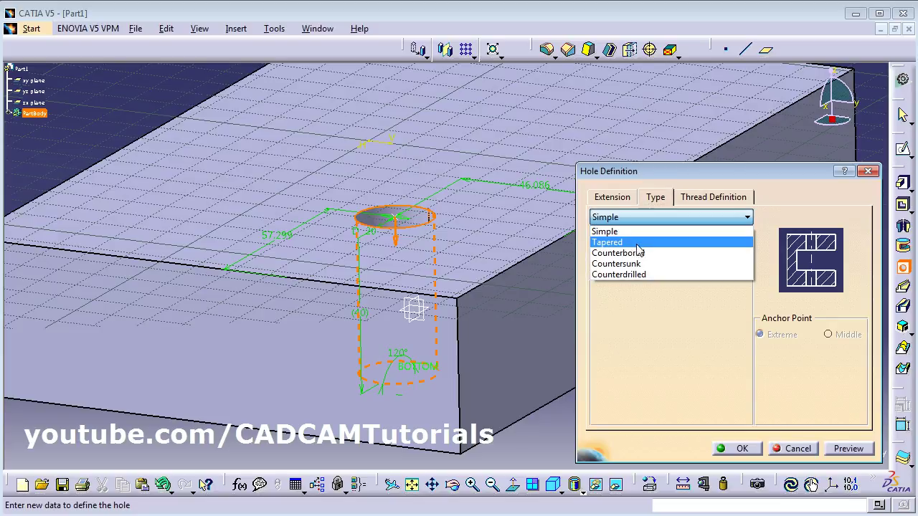
left_click(626, 245)
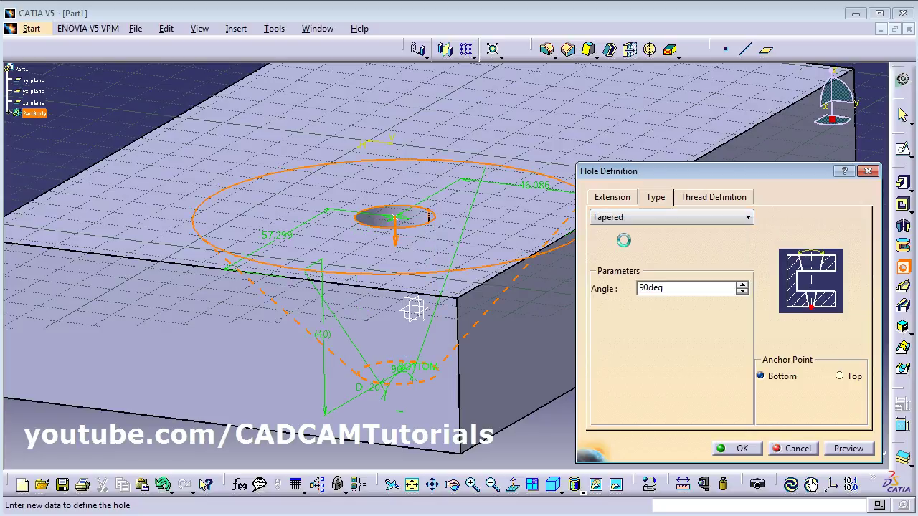
middle_click_drag(493, 358, 394, 385)
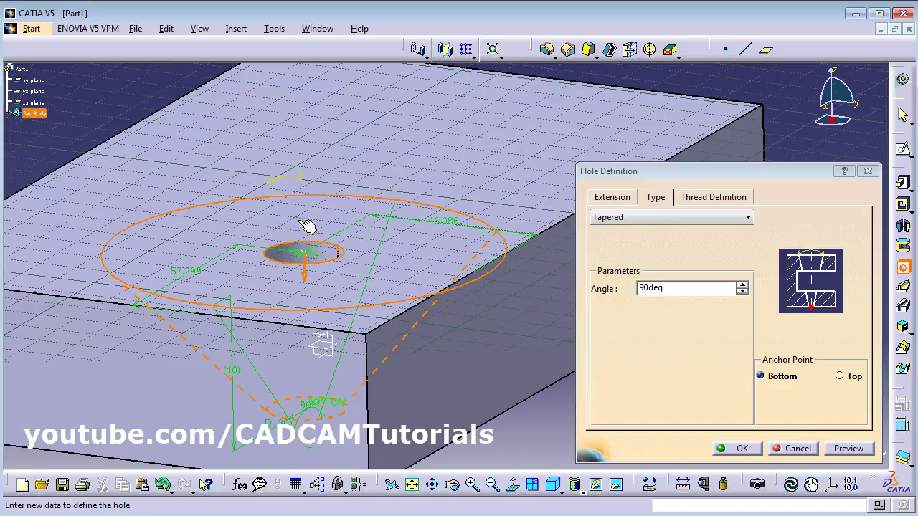
left_click(848, 449)
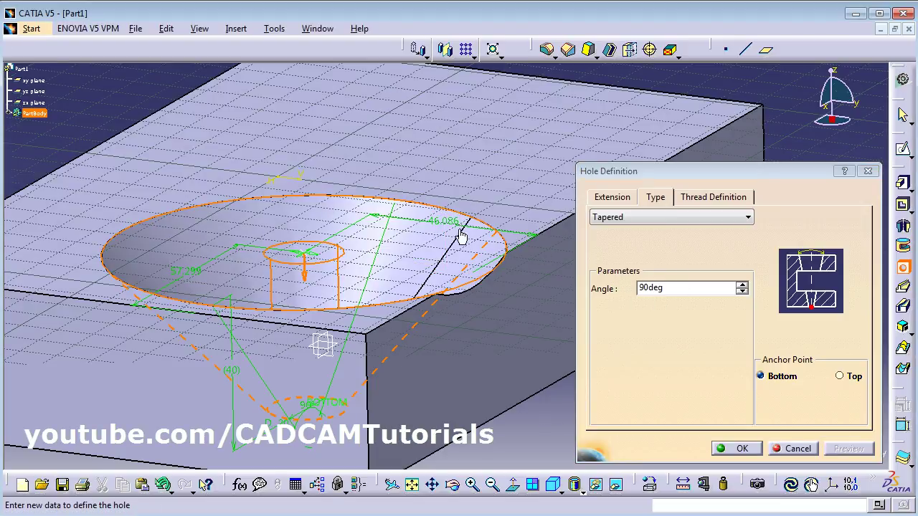
middle_click_drag(437, 280, 410, 274)
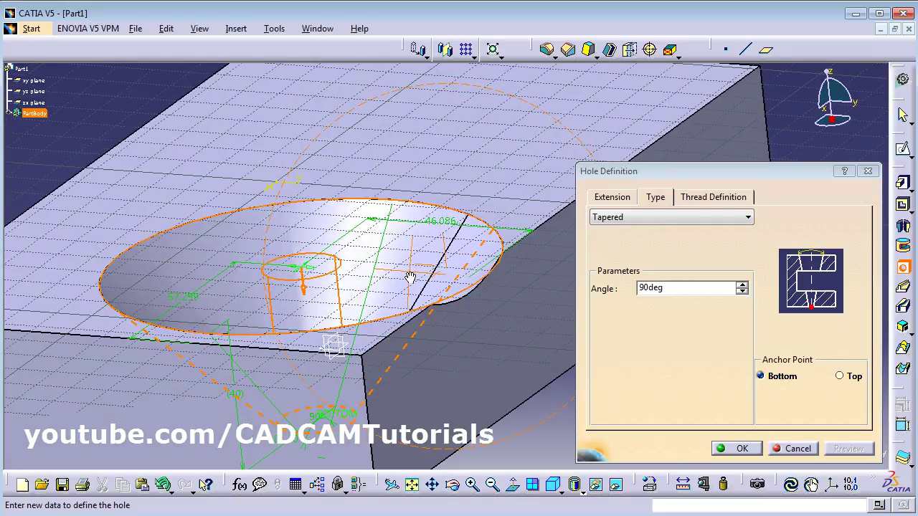
- Switch the hole type to Counterbored and preview it
left_click(651, 217)
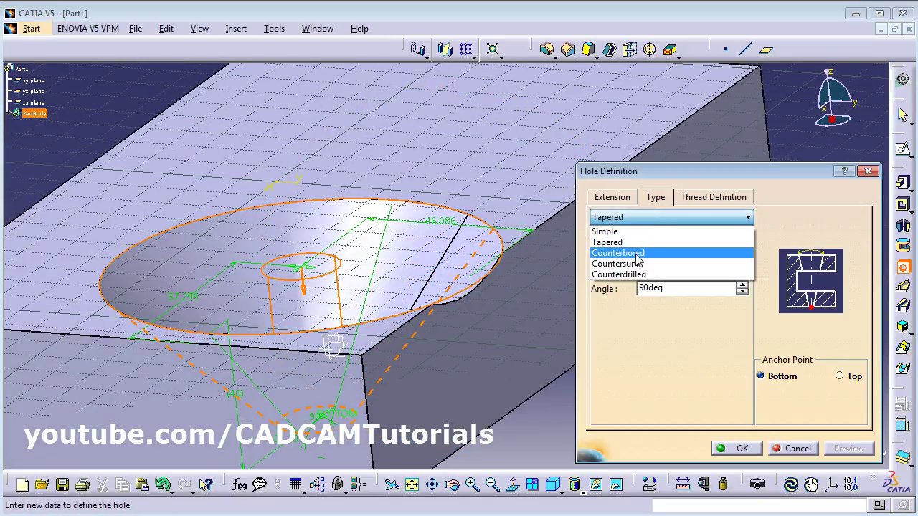
left_click(637, 255)
left_click(855, 457)
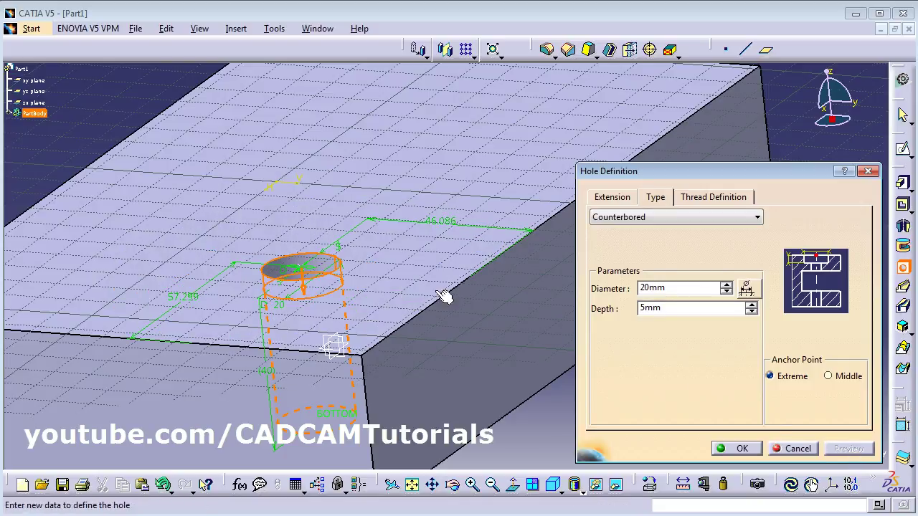
- Set the counterbore's diameter to 40 mm and its depth to 10 mm
left_click_drag(685, 291, 601, 288)
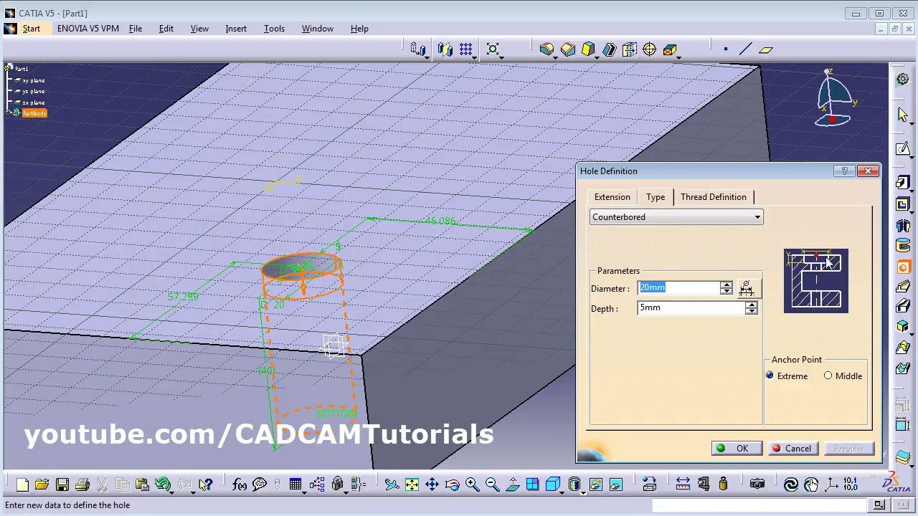
type("40")
left_click(692, 308)
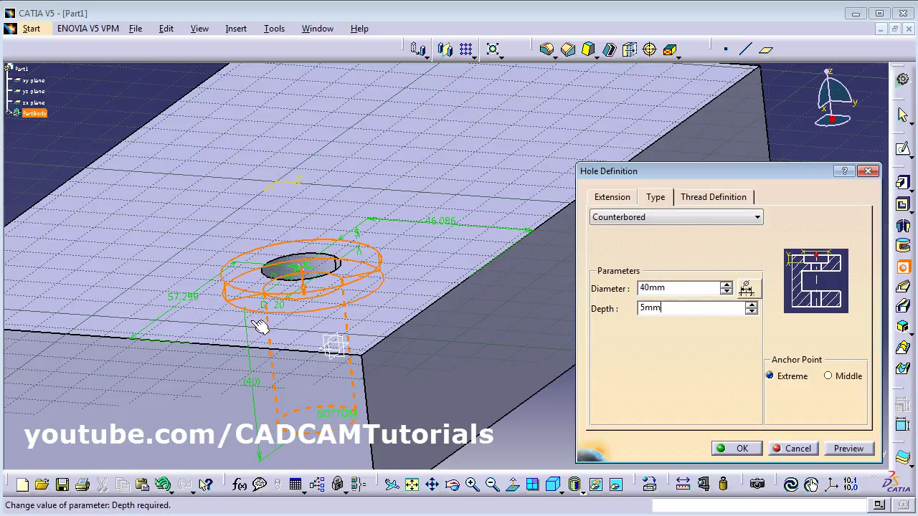
left_click_drag(674, 309, 606, 307)
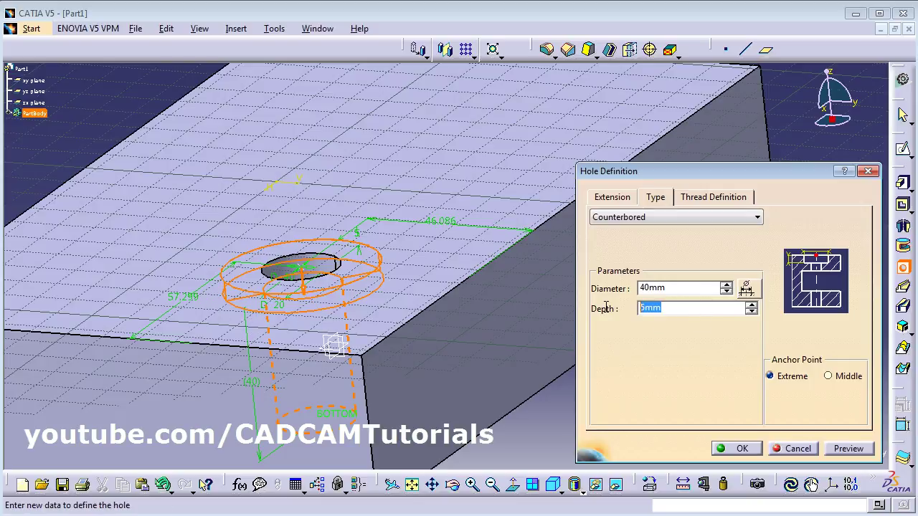
type("10")
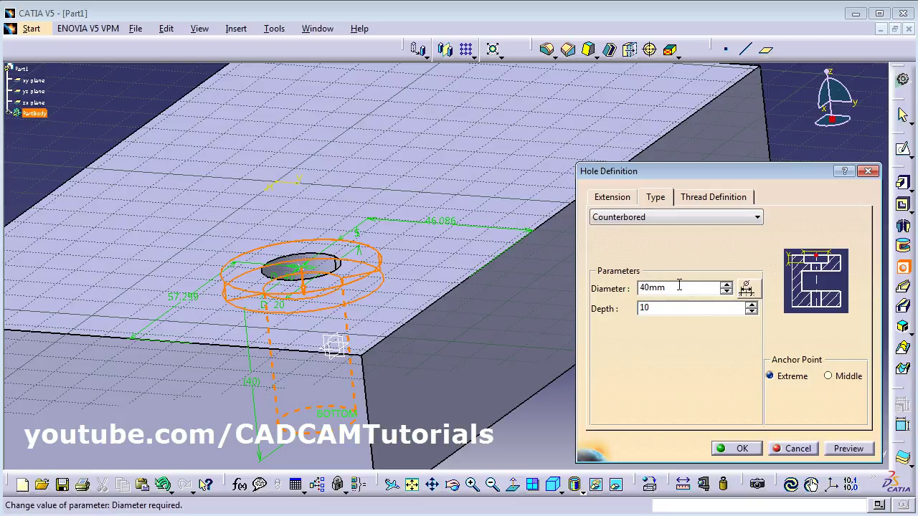
left_click(680, 287)
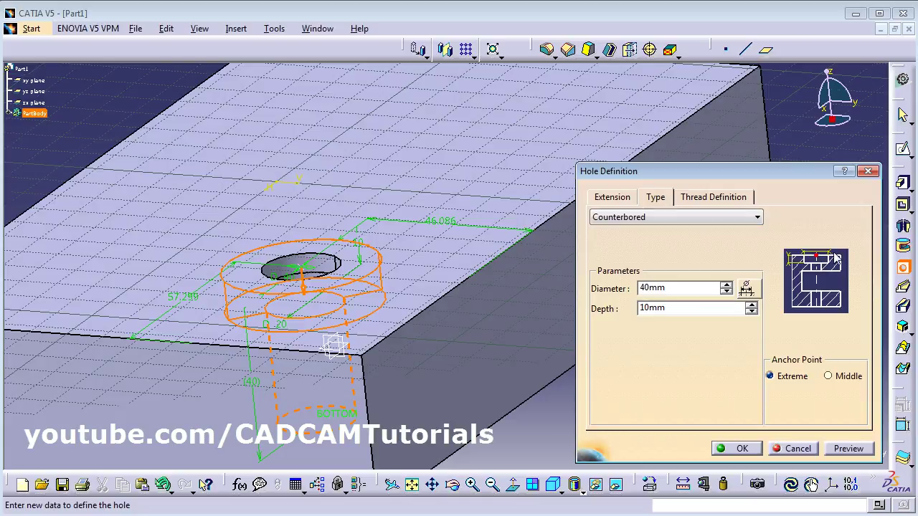
- Preview the counterbored hole, and switch the hole type to Countersunk in Depth & Angle mode with another preview
left_click(848, 448)
middle_click_drag(459, 208, 483, 299)
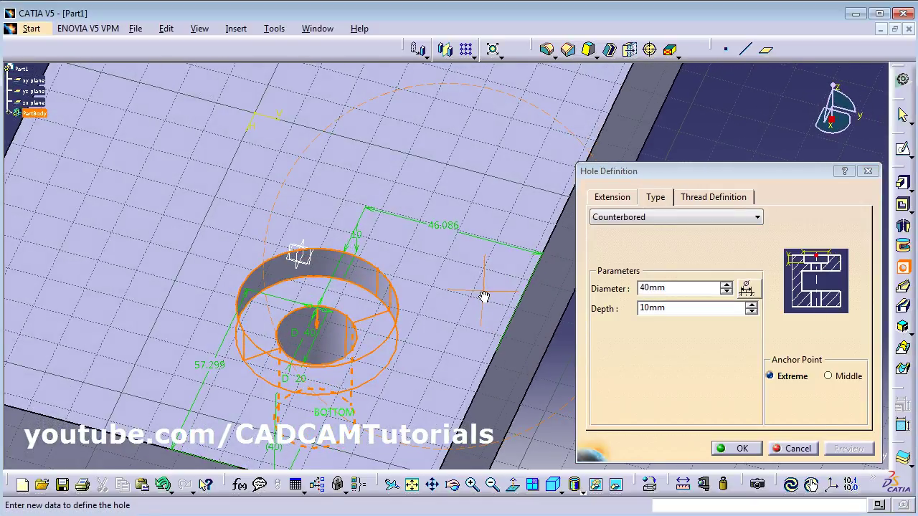
left_click(654, 216)
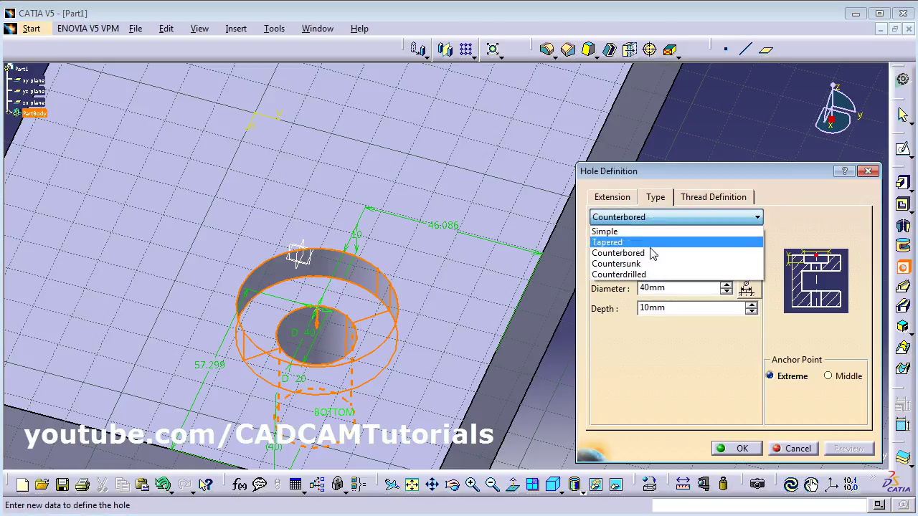
left_click(629, 265)
middle_click_drag(459, 383, 321, 323)
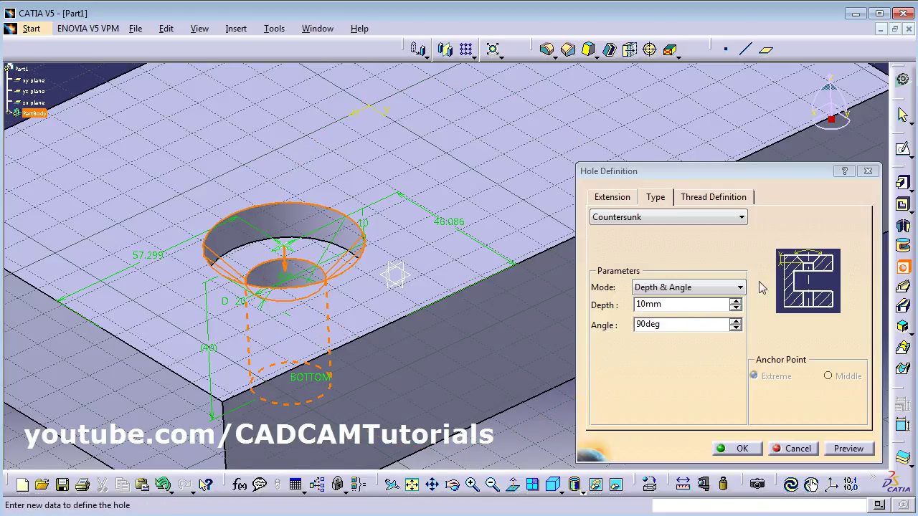
double_click(681, 304)
left_click(848, 448)
middle_click_drag(373, 267, 375, 287)
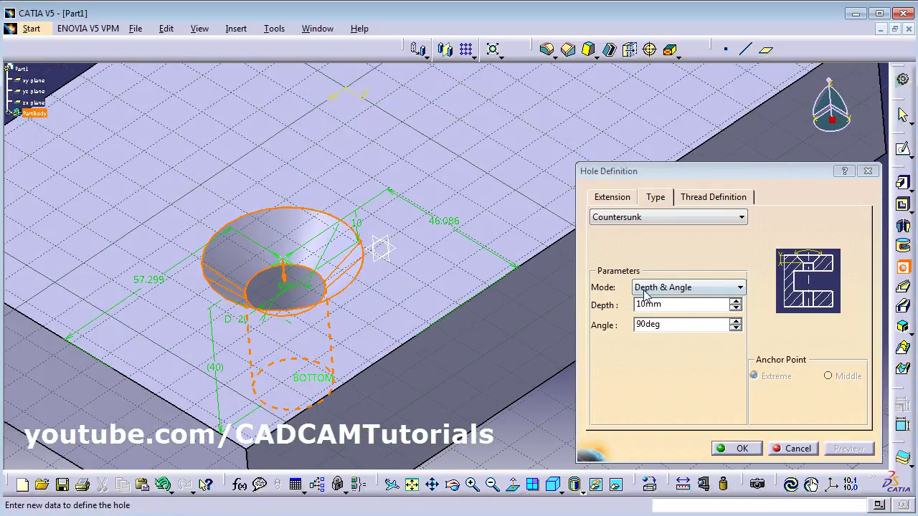
- Try the countersink's Depth & Diameter mode and switch it to Angle & Diameter
left_click(688, 288)
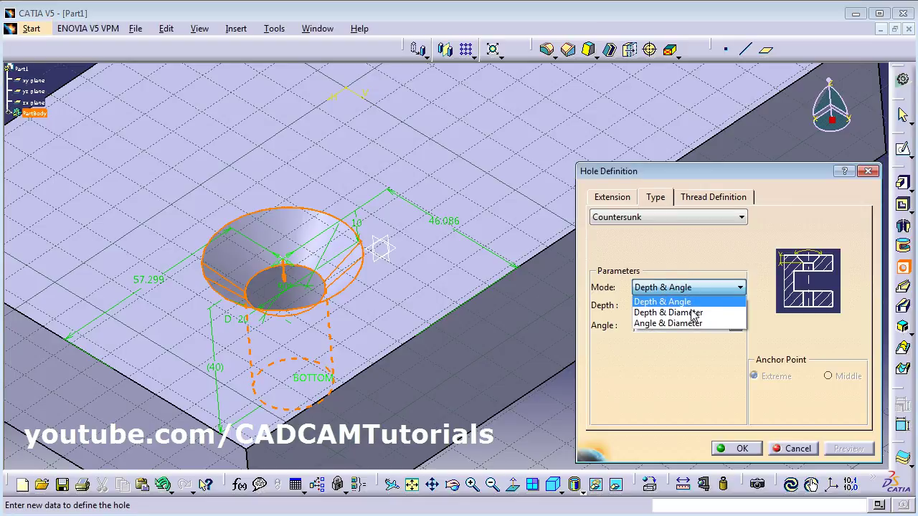
left_click(687, 313)
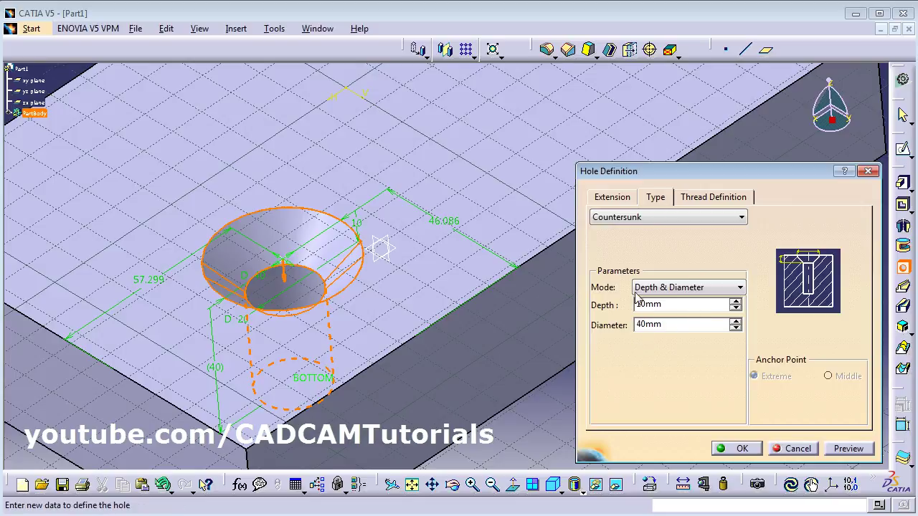
left_click(693, 290)
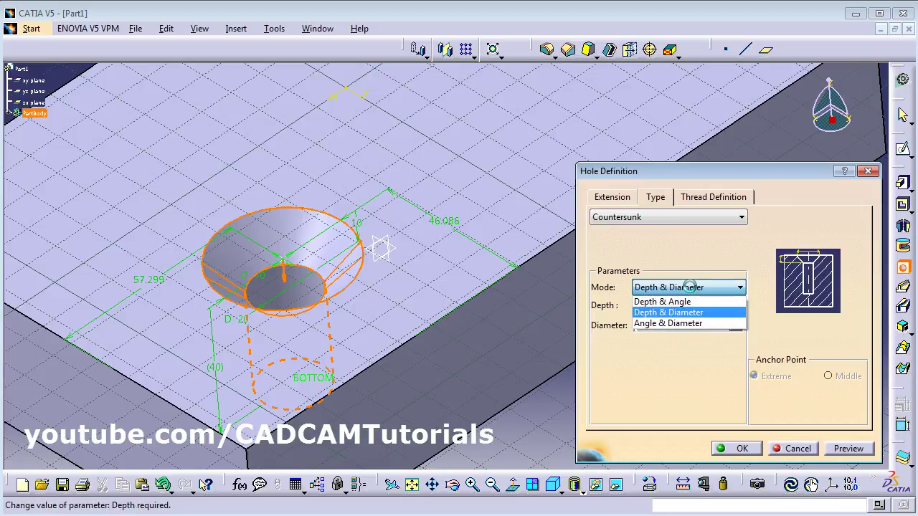
left_click(687, 324)
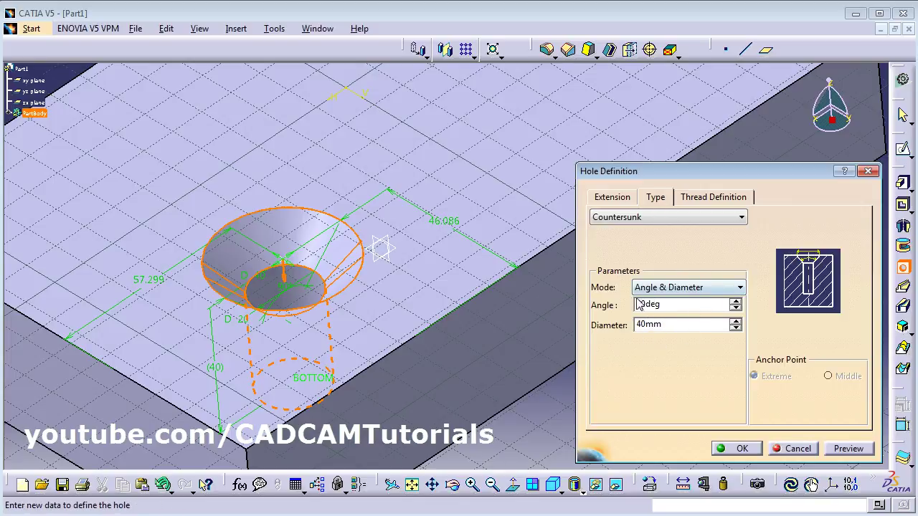
- Change the hole type to Counterdrilled and preview its shape in the block
left_click(631, 217)
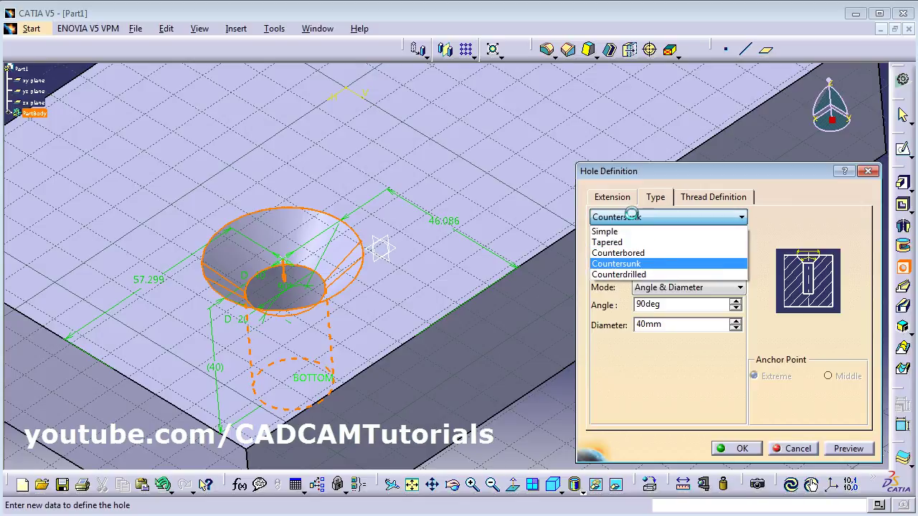
left_click(641, 276)
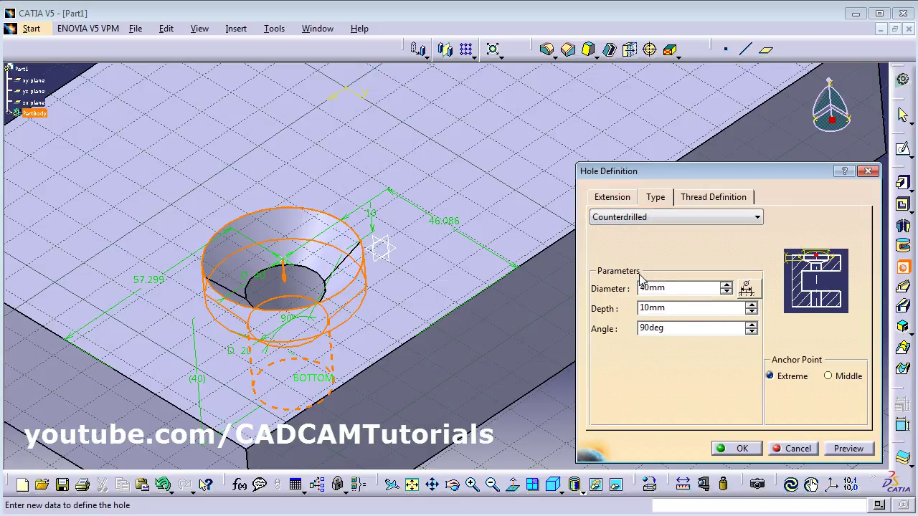
left_click(846, 449)
mouse_move(317, 183)
middle_mouse_down()
mouse_move(338, 211)
mouse_move(307, 258)
middle_mouse_up()
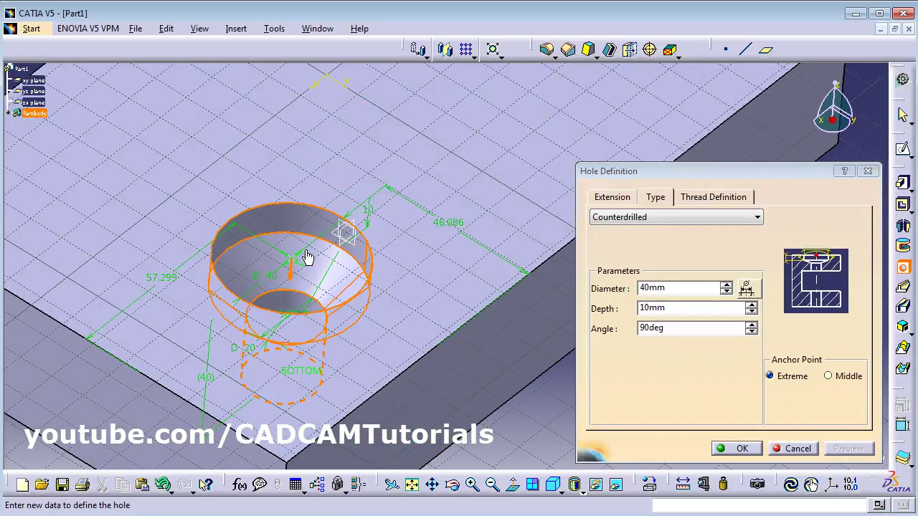
middle_click_drag(358, 281, 332, 168)
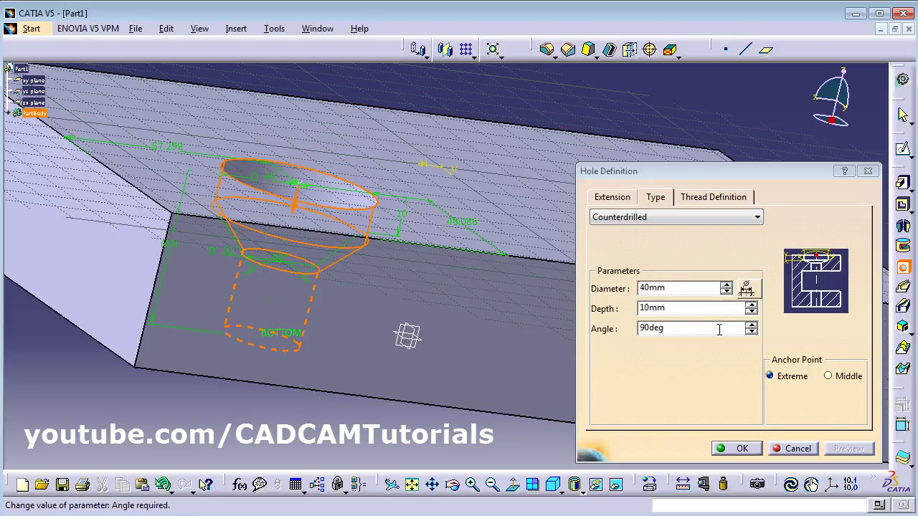
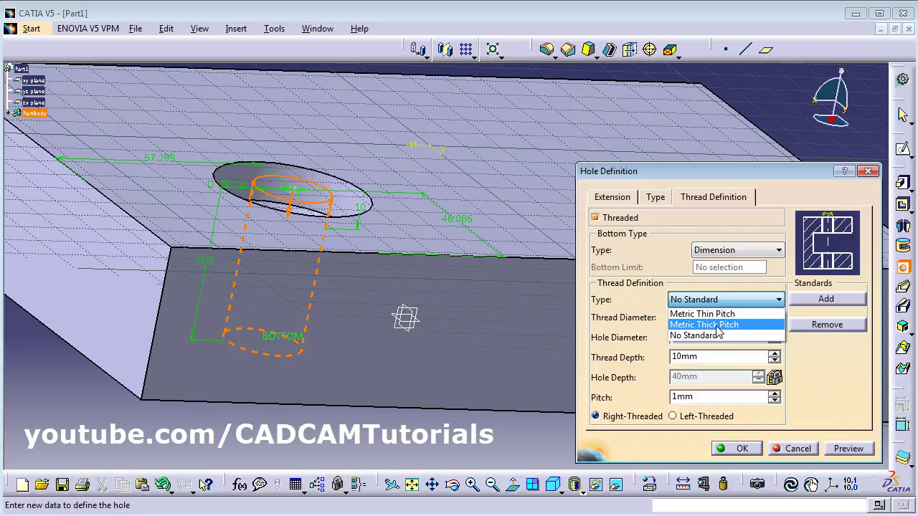
- Set the hole's thread type to Metric Thick Pitch with the M20 thread description
left_click(718, 328)
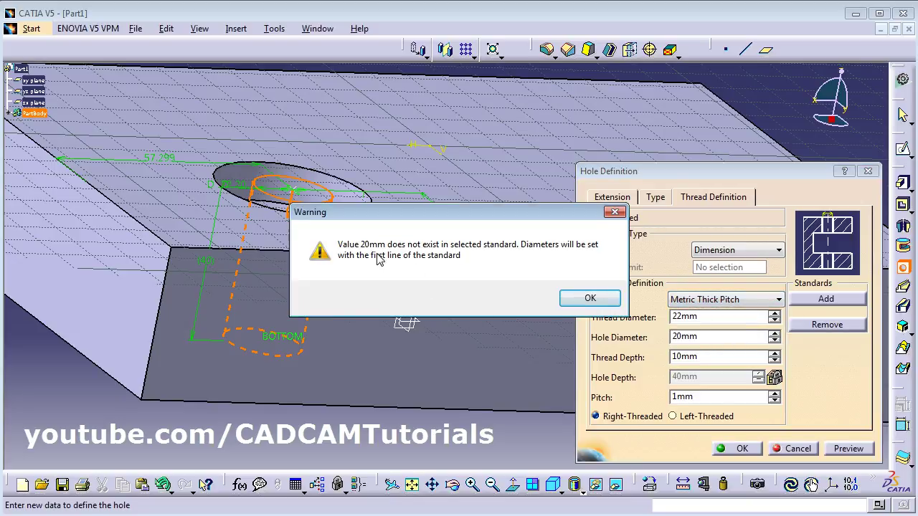
left_click(588, 301)
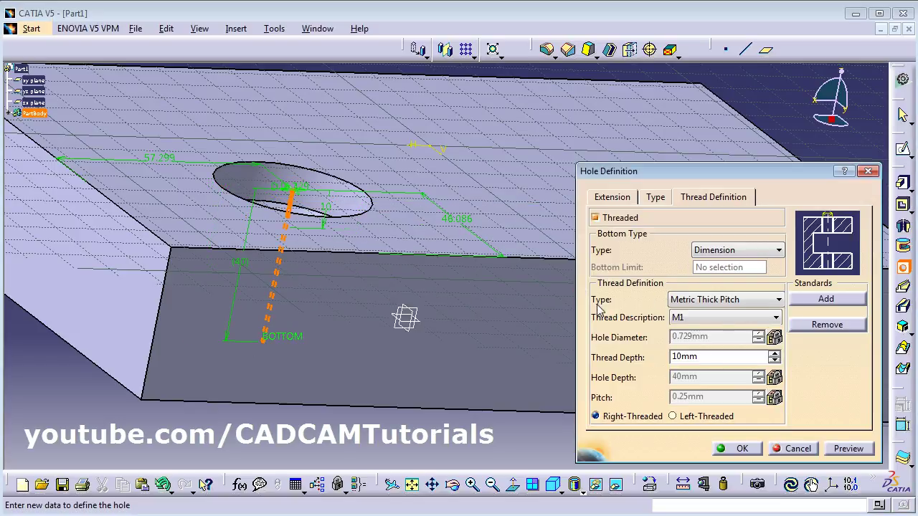
left_click(710, 322)
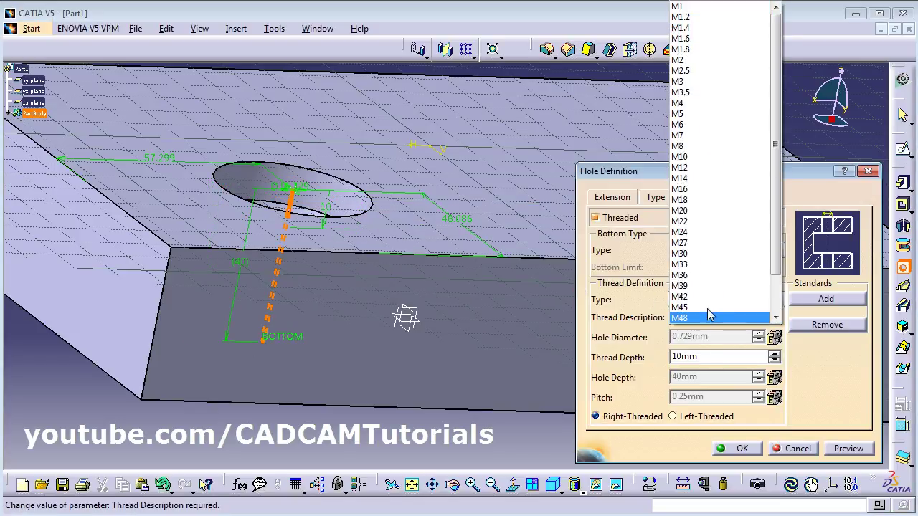
left_click(685, 211)
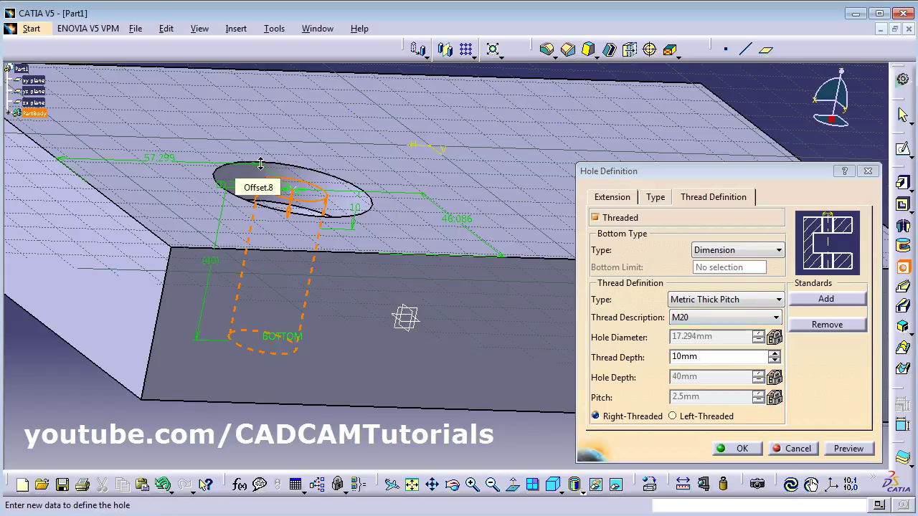
- Check the thread depth against the hole outline and create the threaded hole with the current settings
middle_click_drag(259, 172, 284, 154)
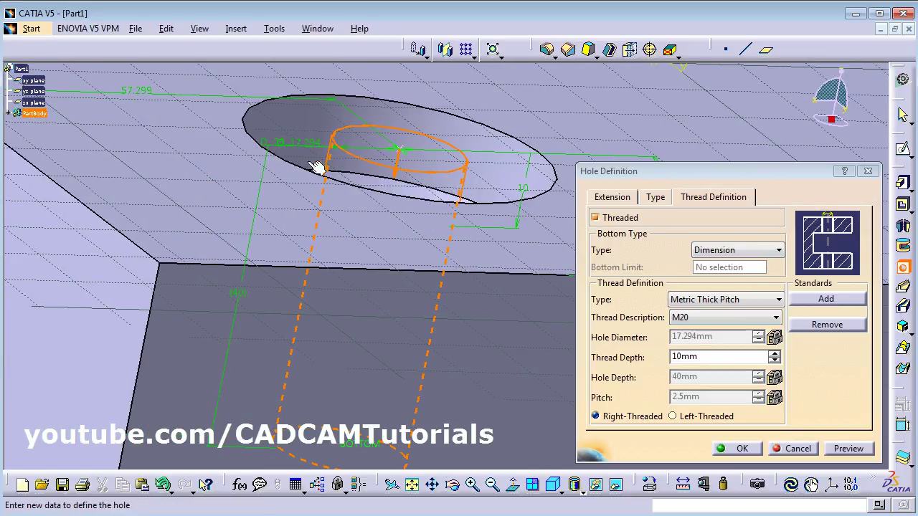
middle_click_drag(433, 248, 322, 209)
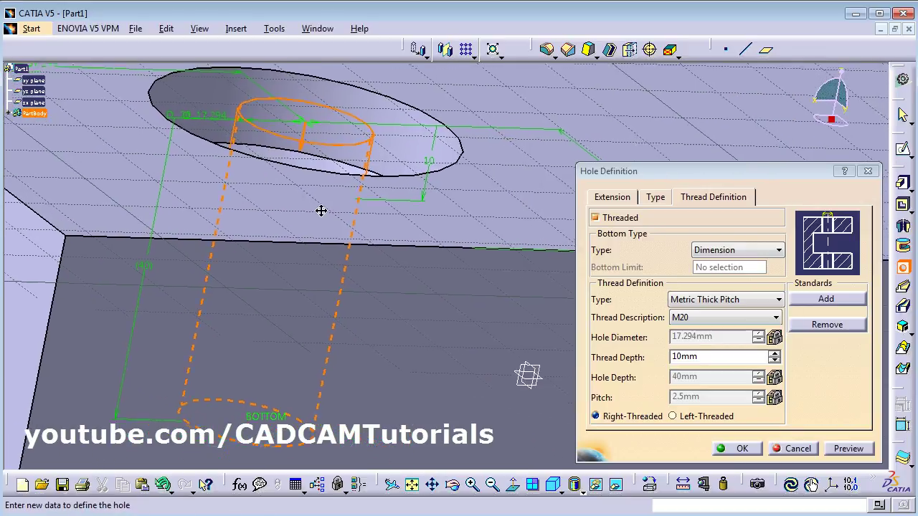
double_click(695, 360)
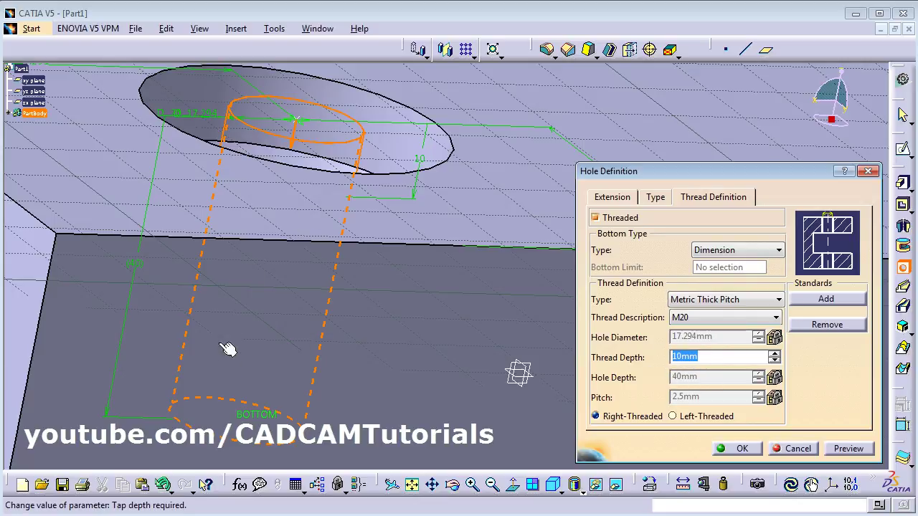
middle_click_drag(229, 349, 281, 380)
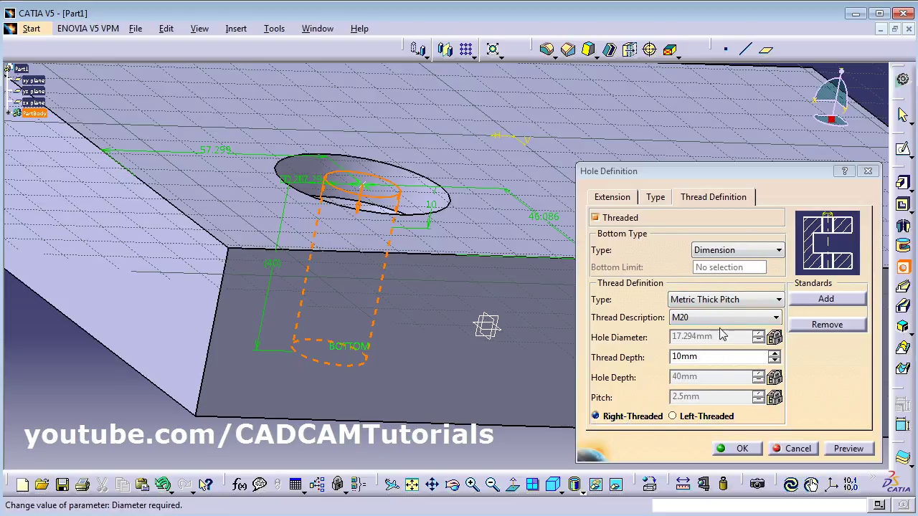
left_click(613, 198)
left_click(742, 449)
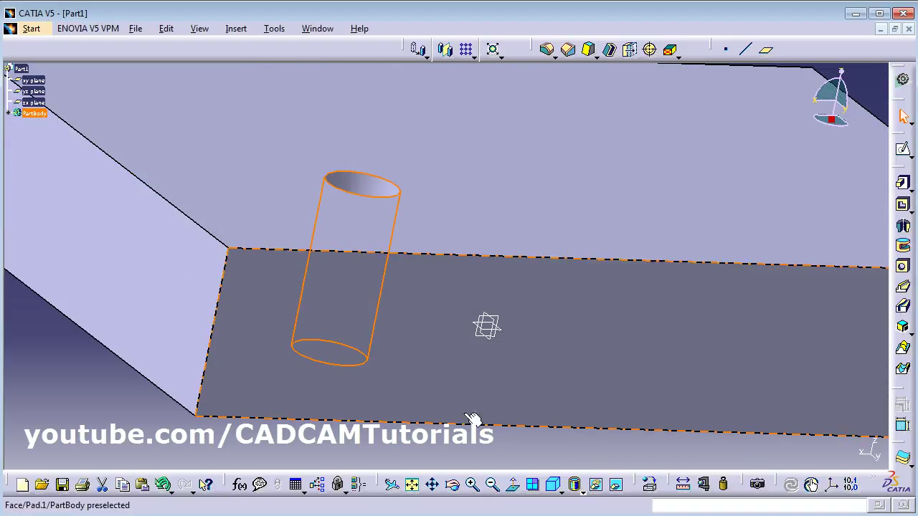
- Sketch a circle about 19.9 mm in diameter on the block's top face, on the horizontal axis away from the hole, and exit the sketch
middle_click_drag(378, 178, 440, 183)
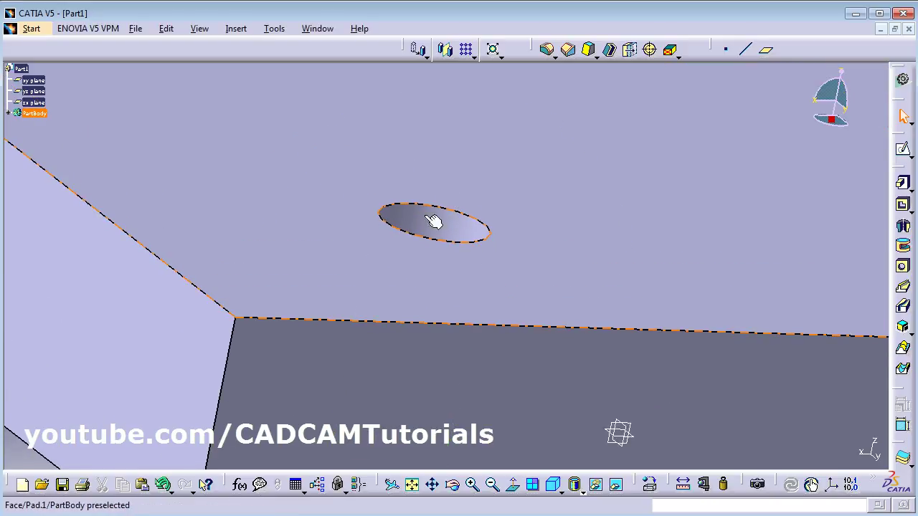
middle_click_drag(436, 221, 445, 287)
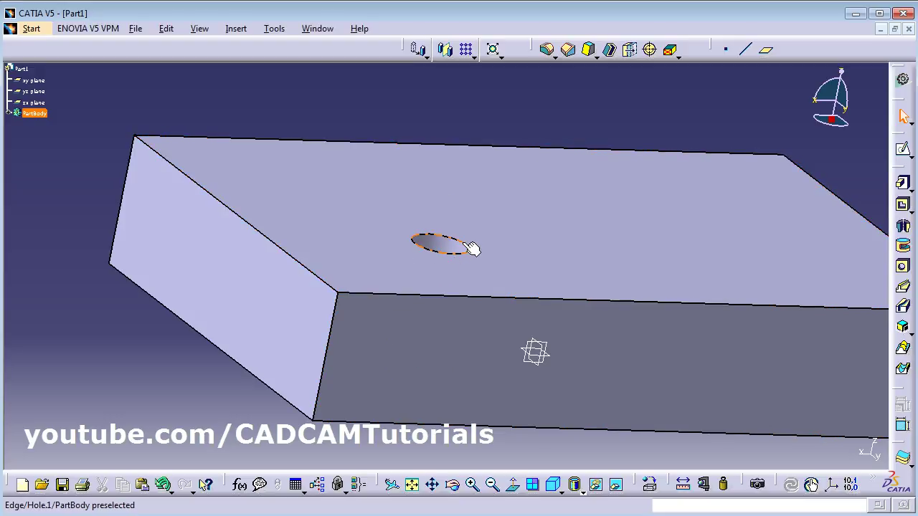
middle_click_drag(471, 248, 379, 252)
middle_click_drag(424, 363, 413, 466)
left_click(412, 485)
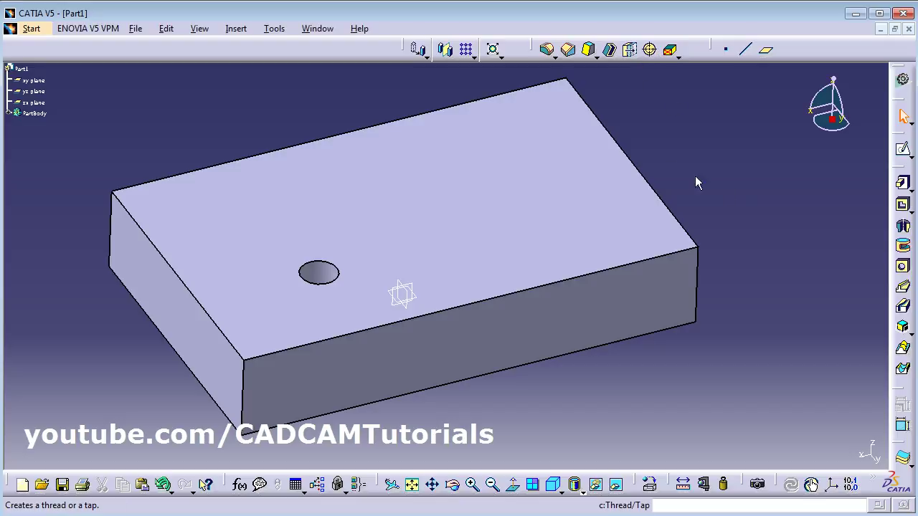
left_click(903, 149)
left_click(531, 186)
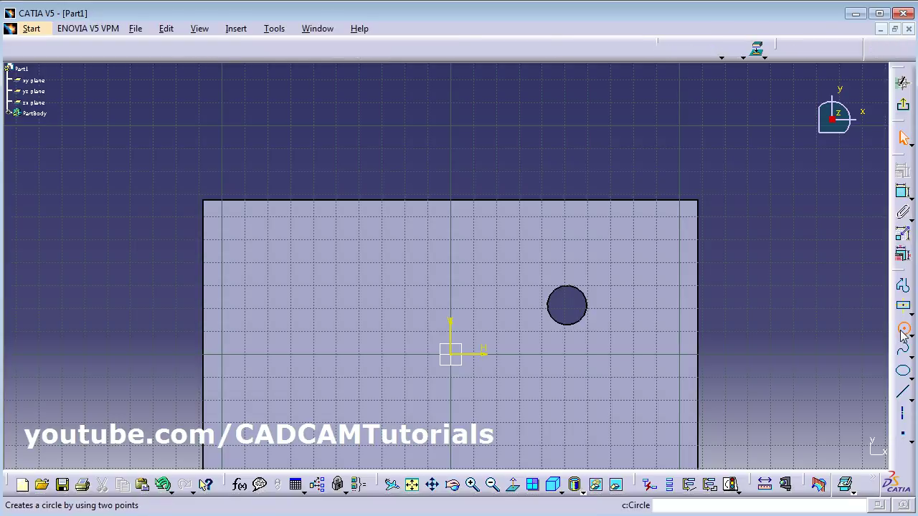
left_click(903, 328)
left_click(291, 354)
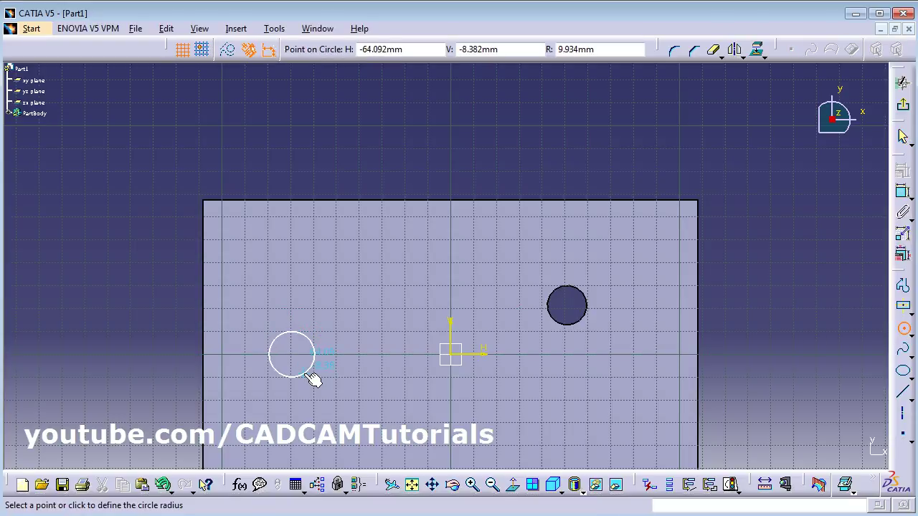
left_click(307, 369)
left_click(895, 48)
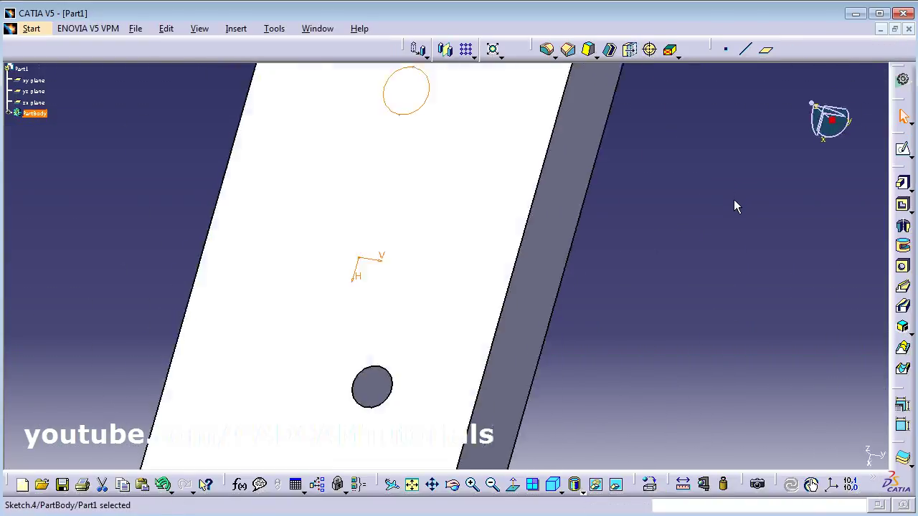
- Pad the circle sketch 40 mm upward into a cylinder
left_click(902, 183)
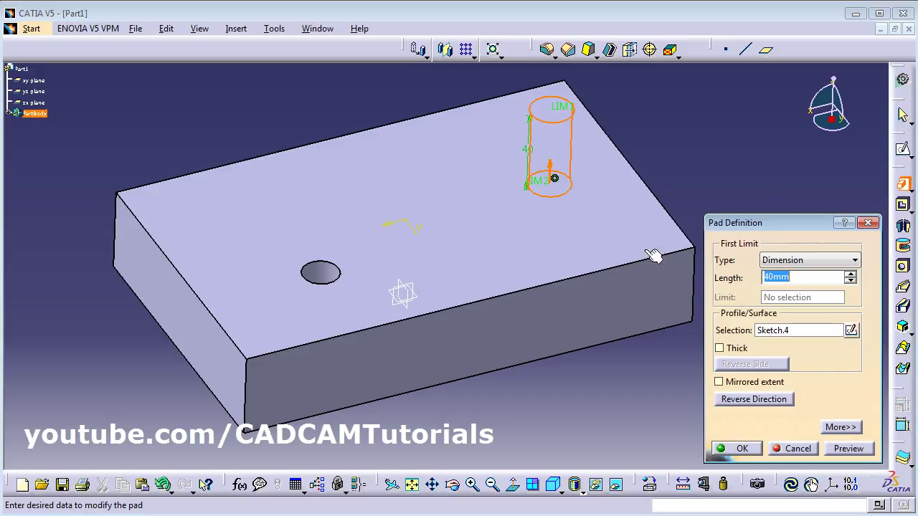
type("40mm")
left_click(746, 447)
- Start a Thread/Tap on the new cylinder, with its side as the lateral face and its top as the limit face
middle_click_drag(691, 199, 696, 304)
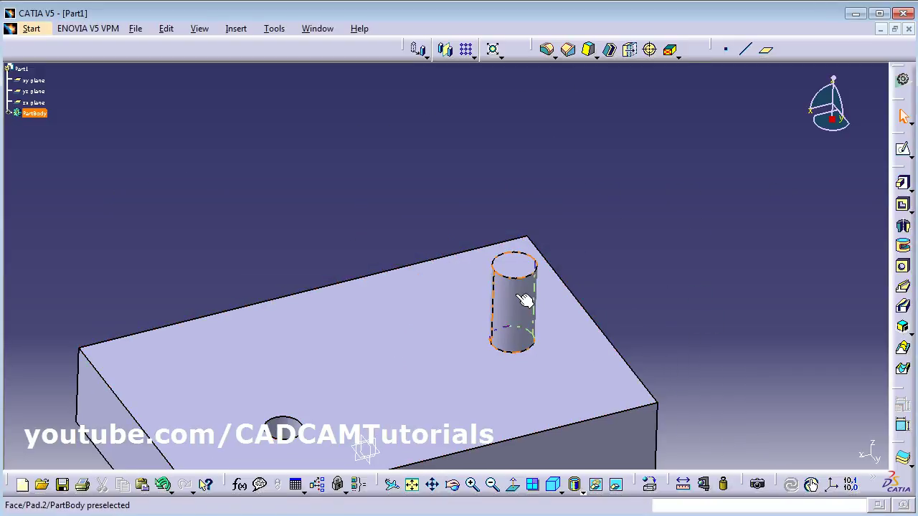
left_click(651, 50)
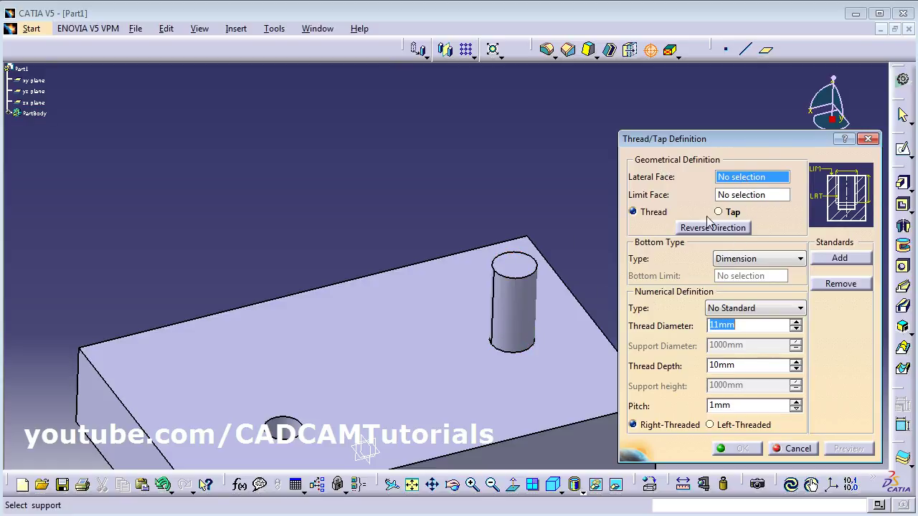
left_click(514, 319)
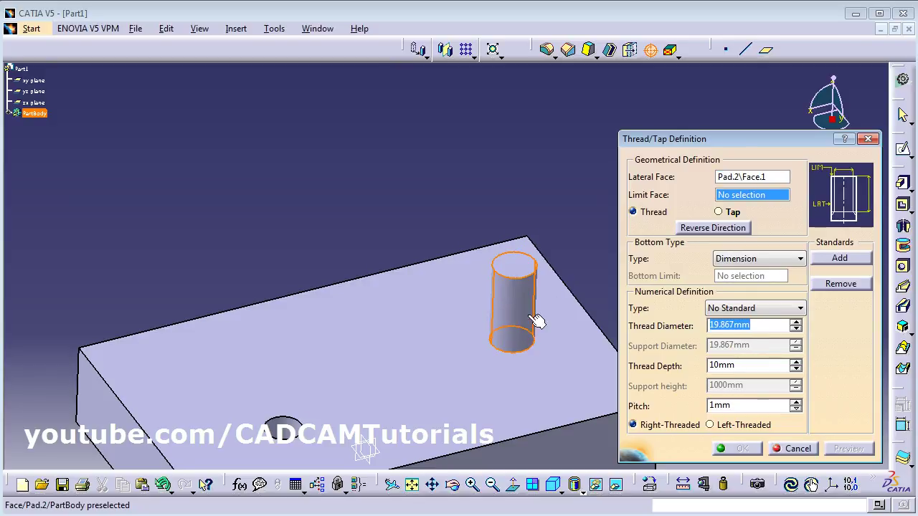
left_click(527, 273)
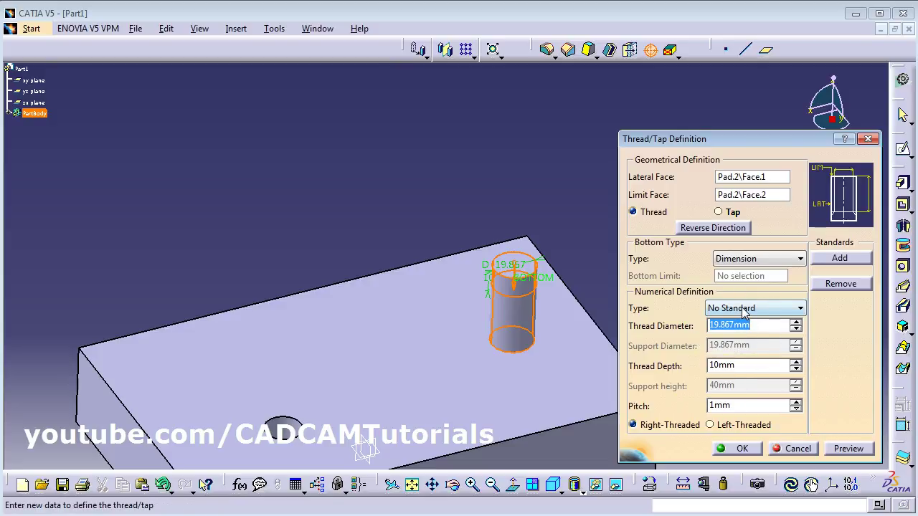
- Set the external thread's depth to 20 mm
key("Tab")
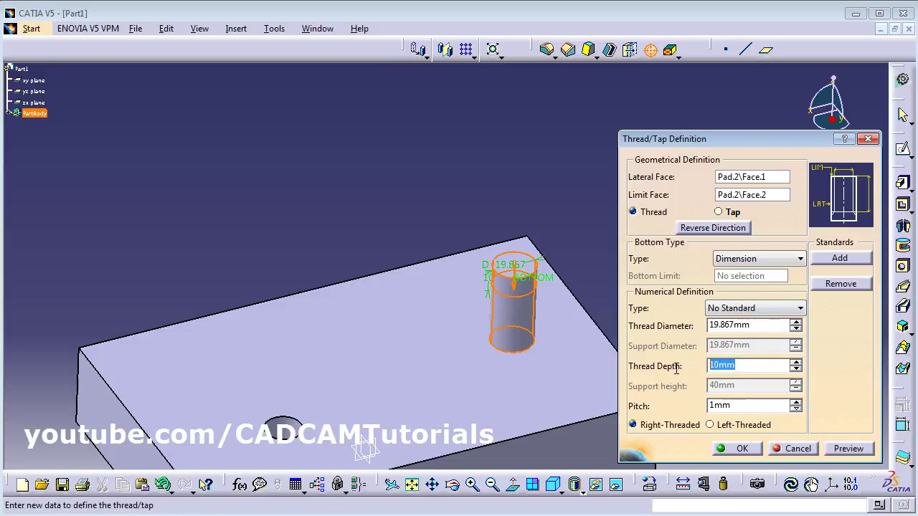
type("20")
key("shift+Tab")
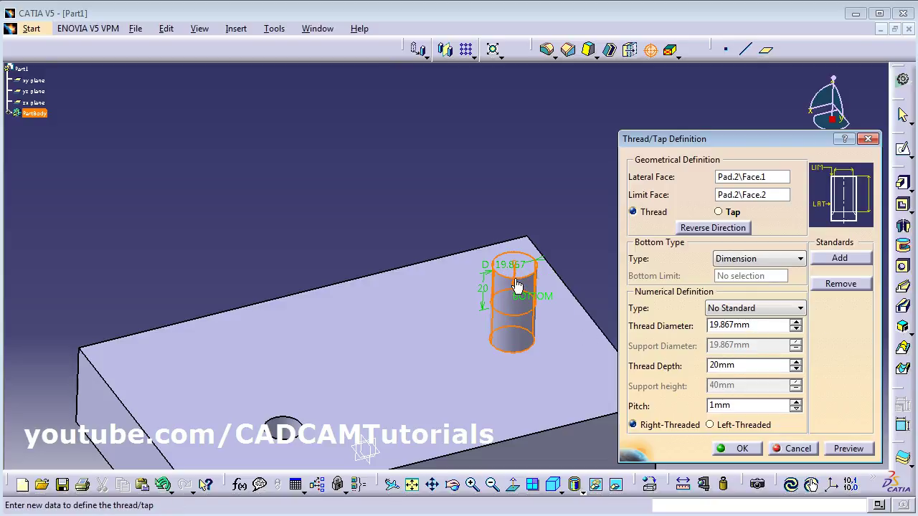
- Create the external thread on the cylinder with the current thread settings
middle_click_drag(479, 349, 487, 314)
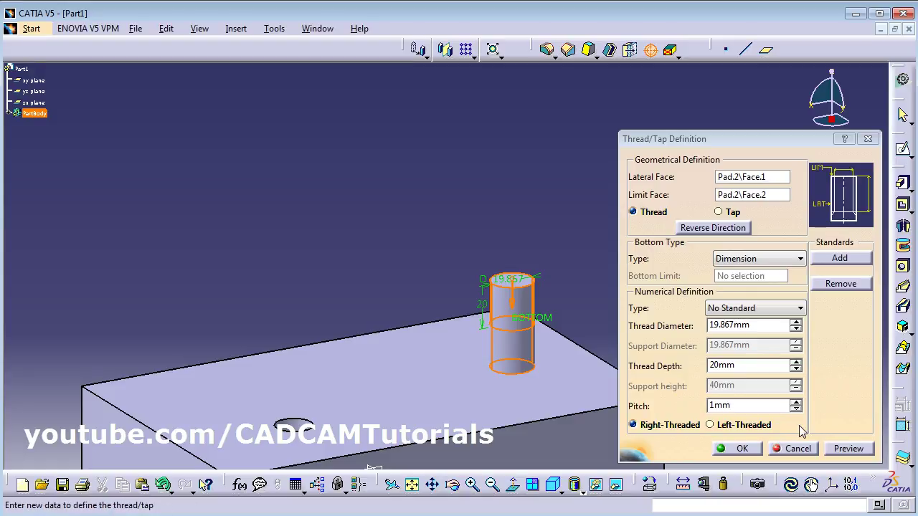
left_click(742, 450)
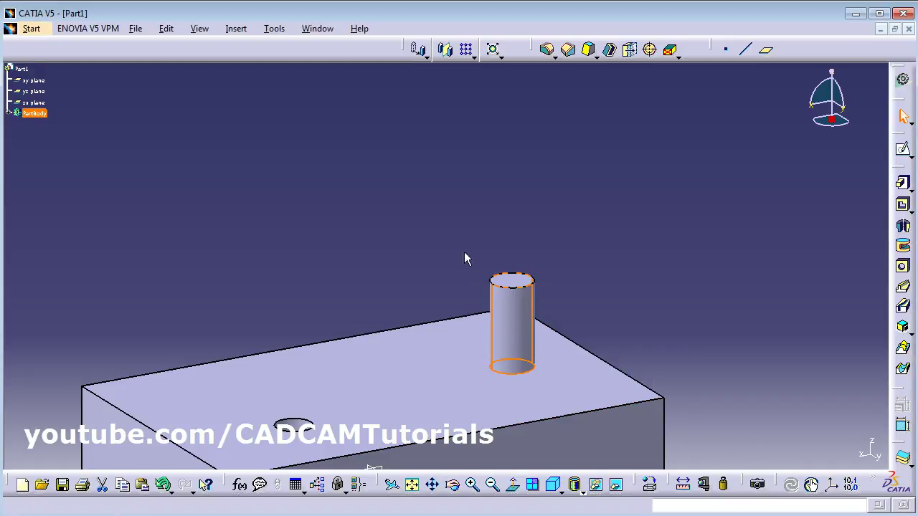
left_click(417, 249)
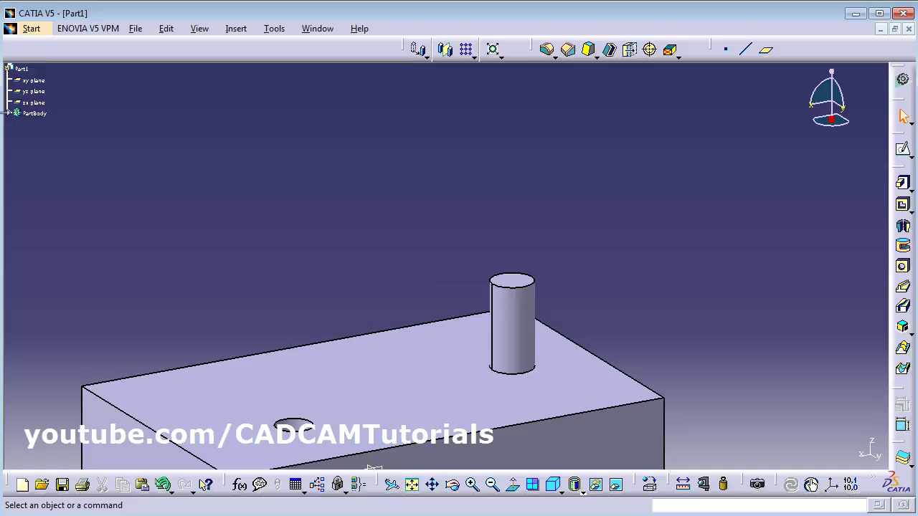
- Expand the part body in the tree and highlight the thread feature to examine it on the cylinder
left_click(8, 113)
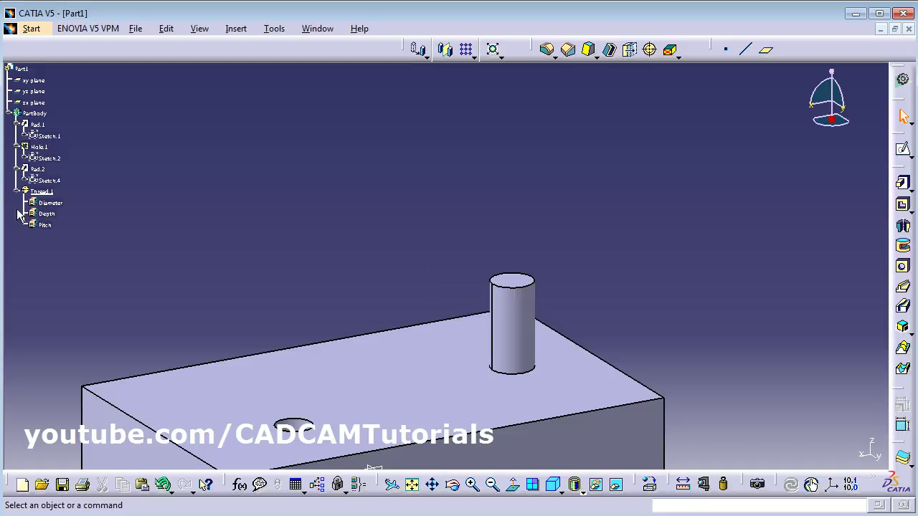
left_click(63, 205)
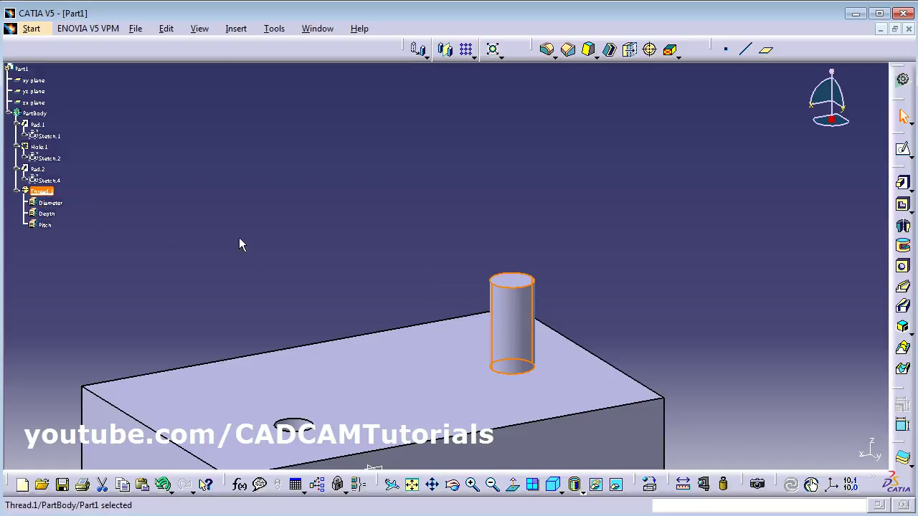
middle_click_drag(420, 266, 451, 172)
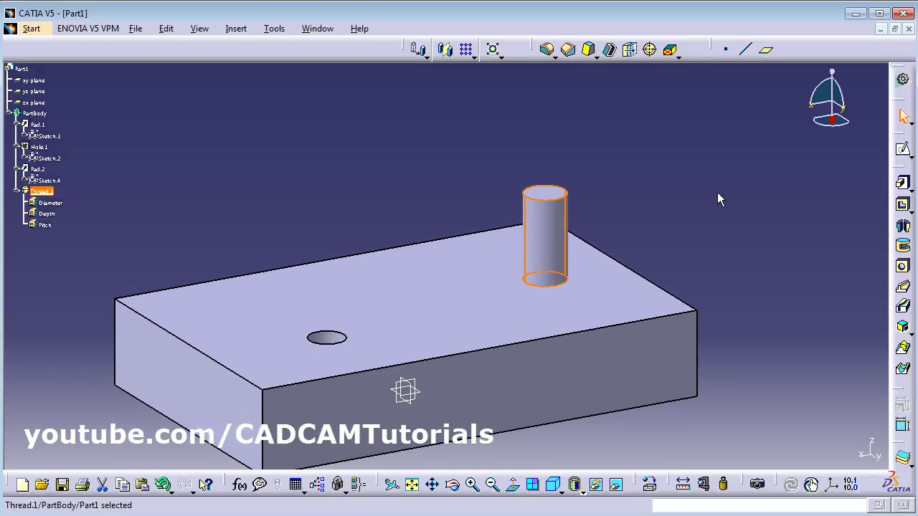
left_click(344, 198)
middle_click_drag(344, 199, 545, 266)
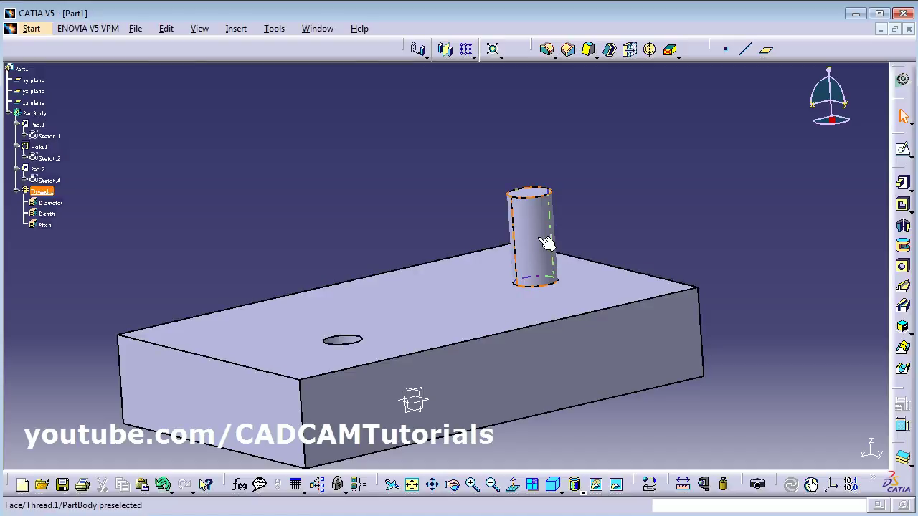
- Delete the thread feature and the cylinder pad from the block
left_click(531, 280)
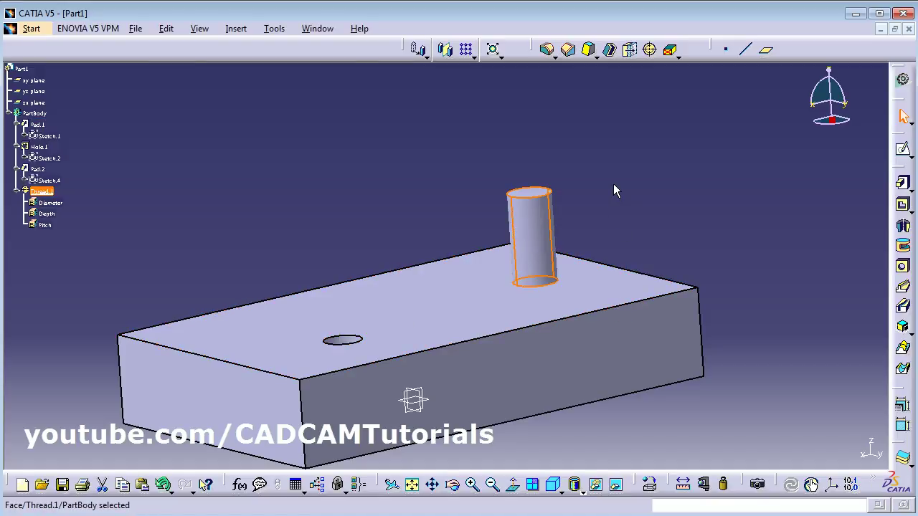
key("Delete")
left_click(798, 444)
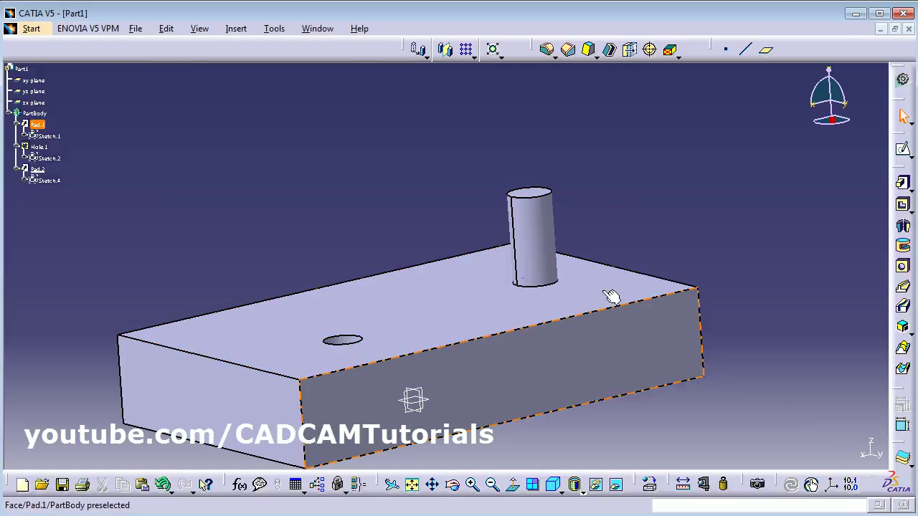
left_click(527, 244)
key("Delete")
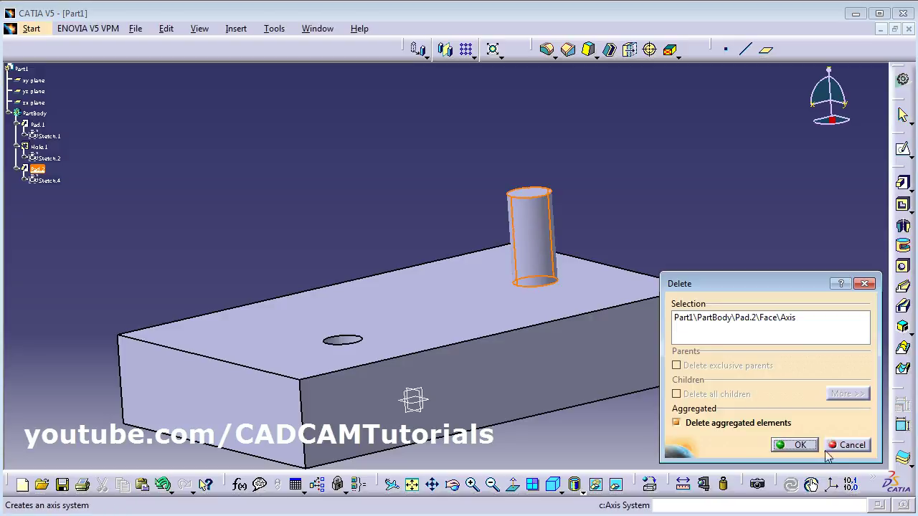
left_click(796, 445)
middle_click_drag(597, 165, 494, 282)
middle_click_drag(566, 329, 616, 328)
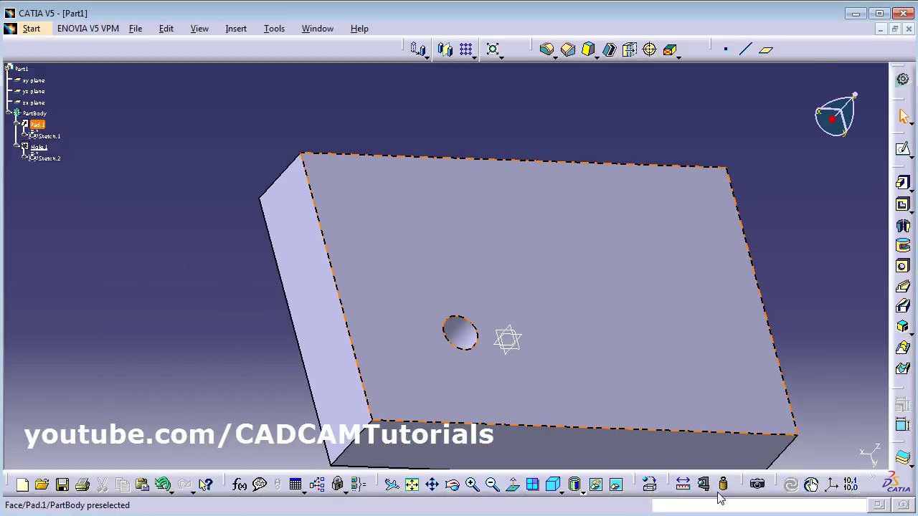
left_click(471, 60)
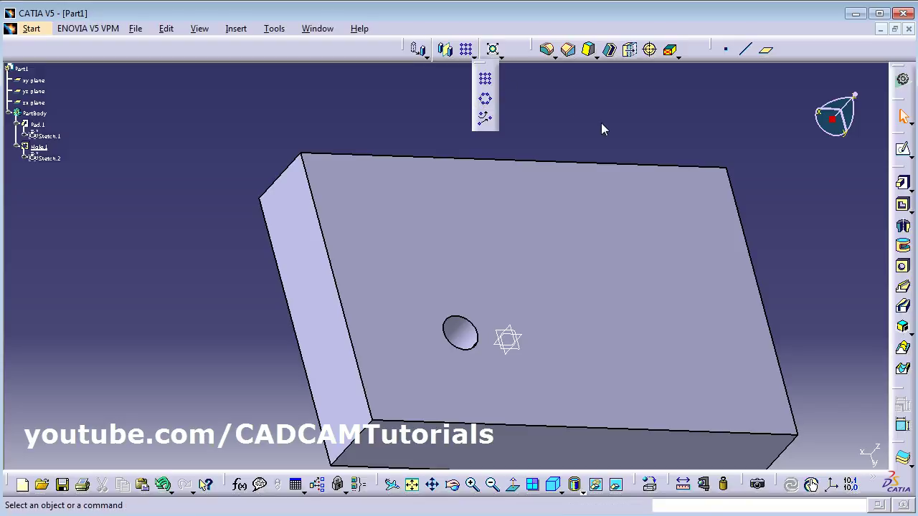
middle_click_drag(532, 172, 459, 194)
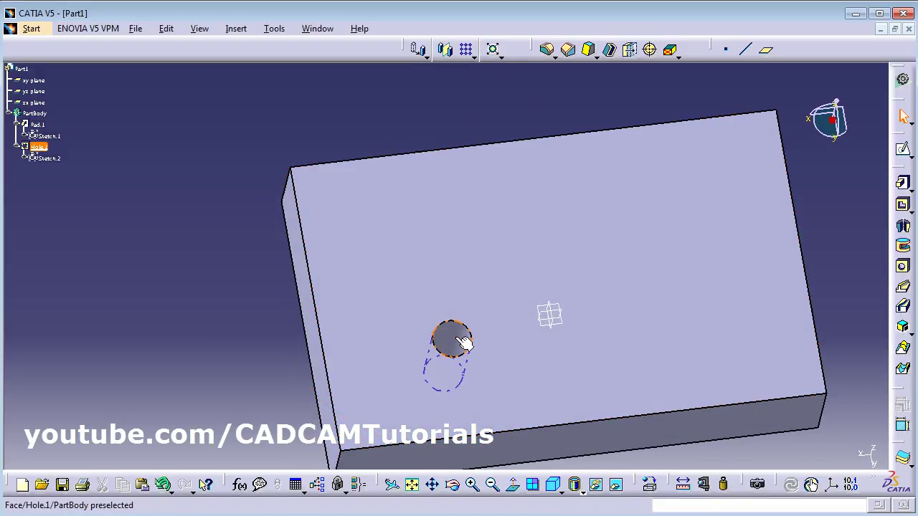
left_click(44, 136)
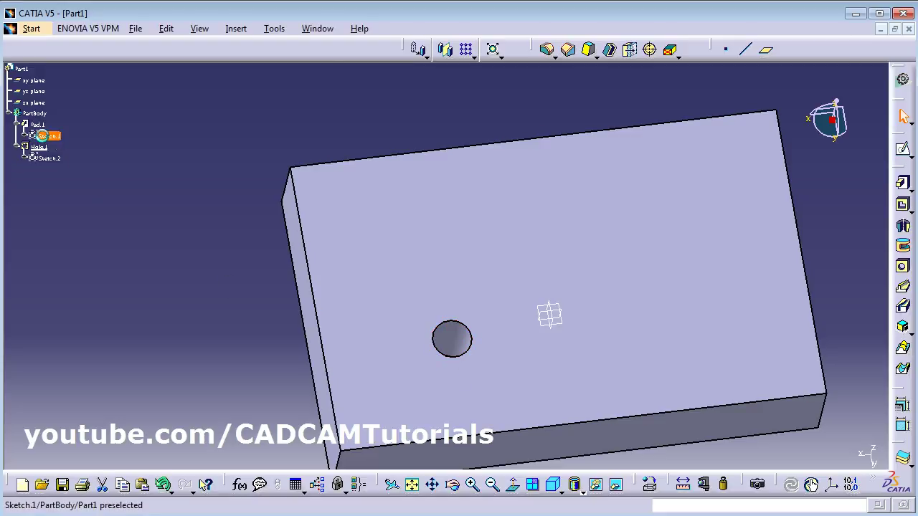
double_click(43, 136)
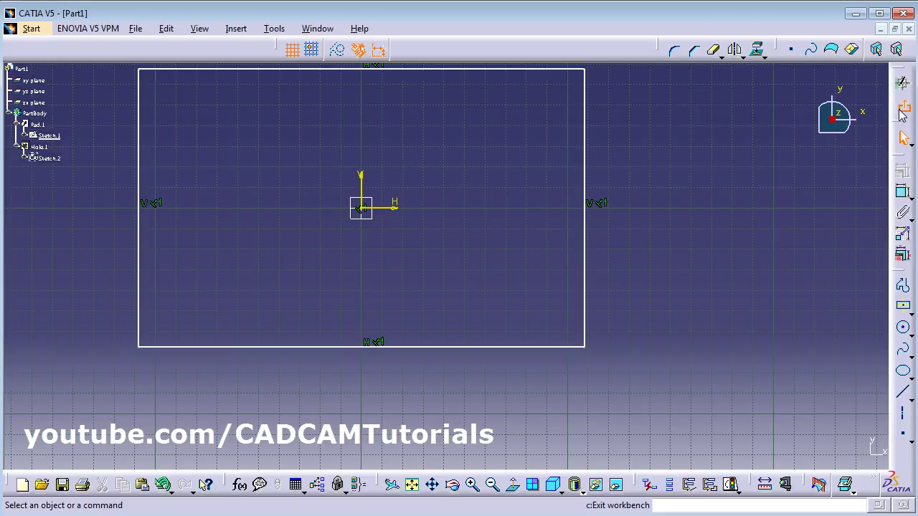
left_click(905, 137)
- Open the hole's positioning sketch and set the hole centre's distance from the block's long edge to 25 mm
double_click(39, 148)
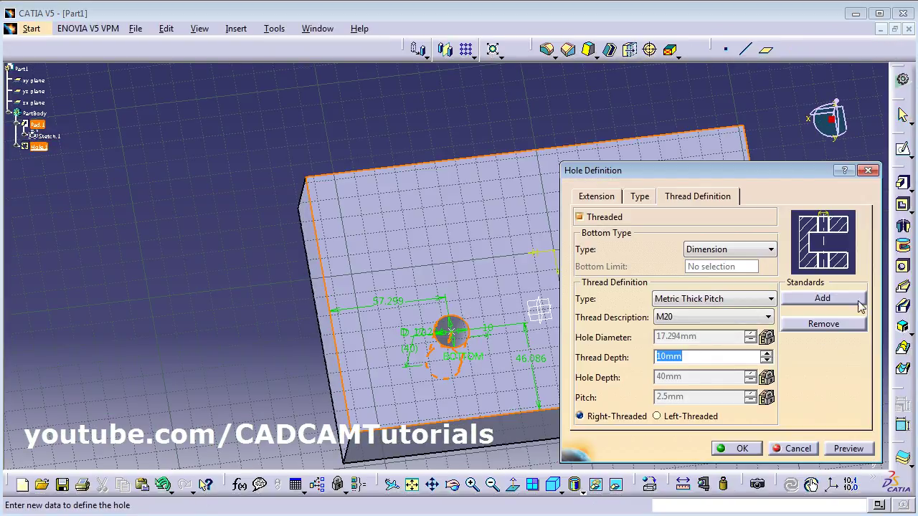
left_click(601, 198)
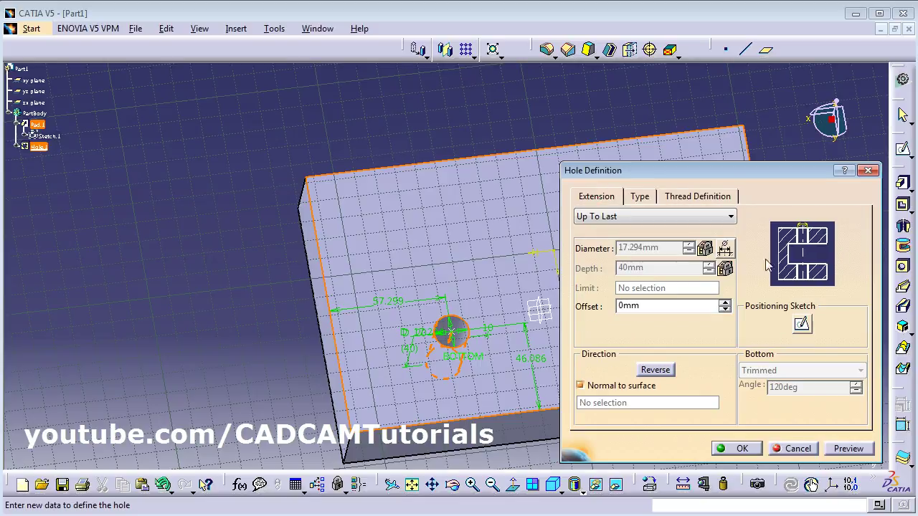
left_click(801, 324)
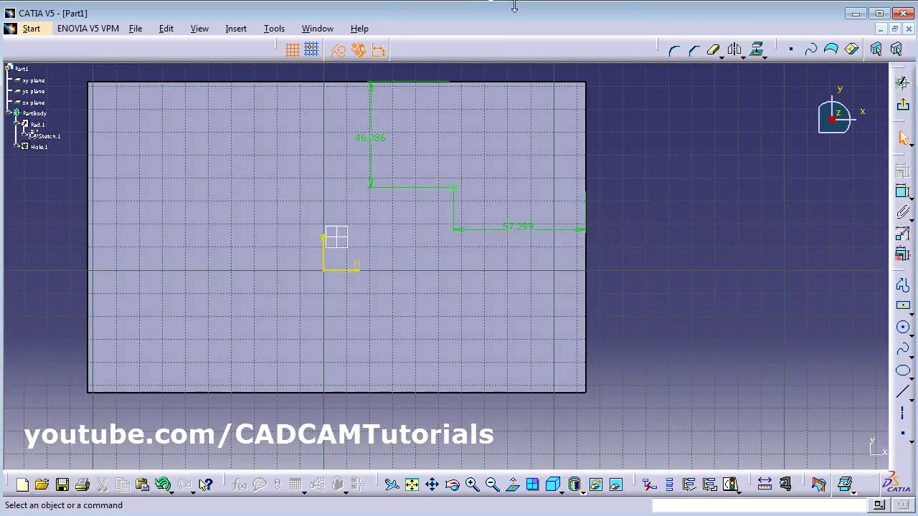
double_click(377, 140)
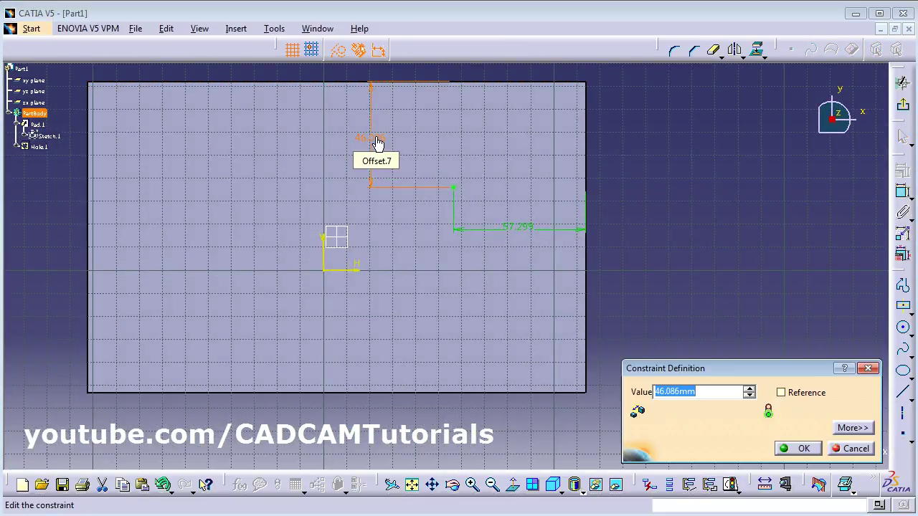
type("25")
key("Return")
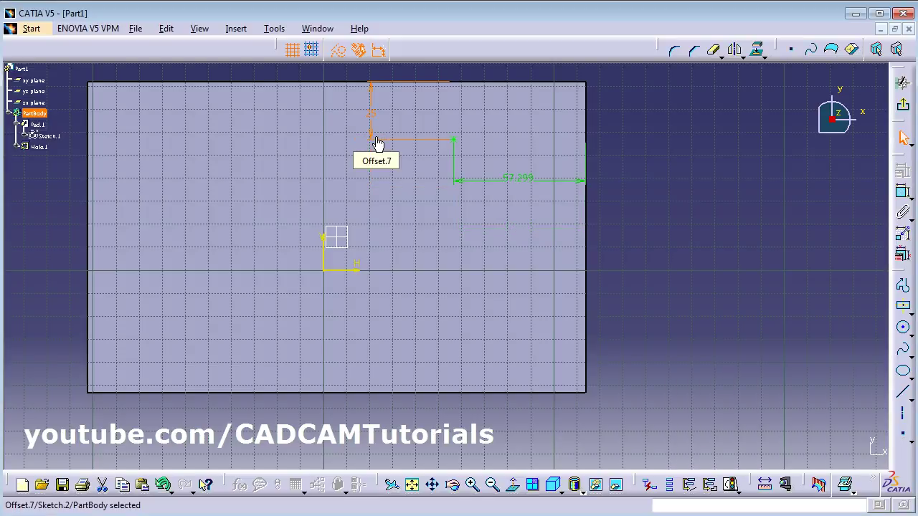
- Set the hole centre's distance from the block's short edge to 25 mm, exit the sketch and apply the hole
left_click(521, 182)
type("25")
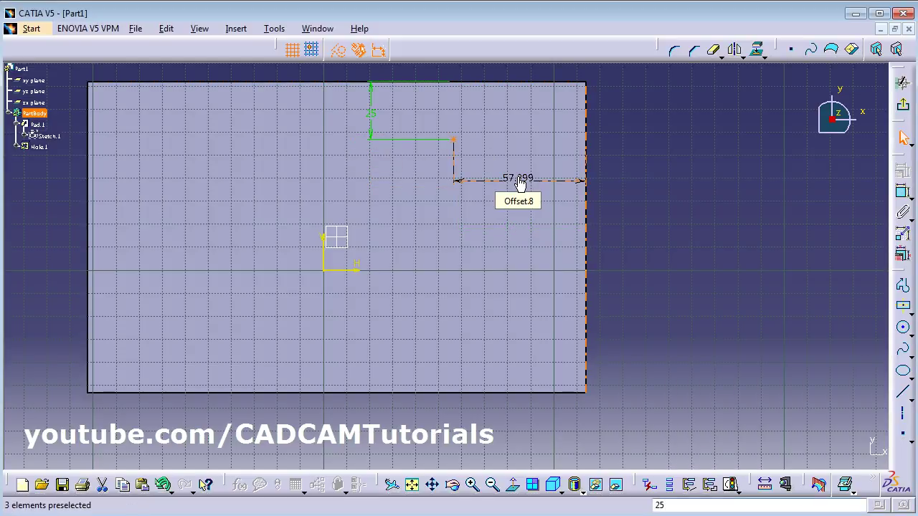
double_click(520, 184)
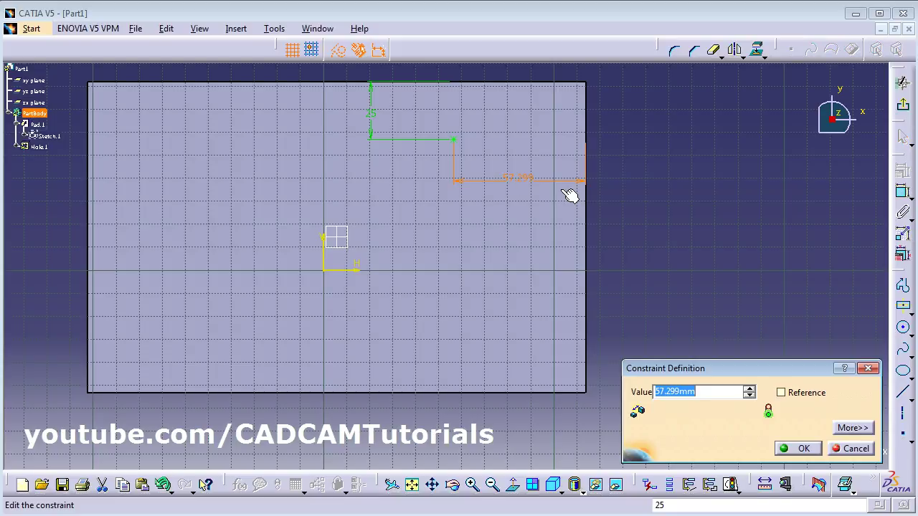
type("25")
key("Return")
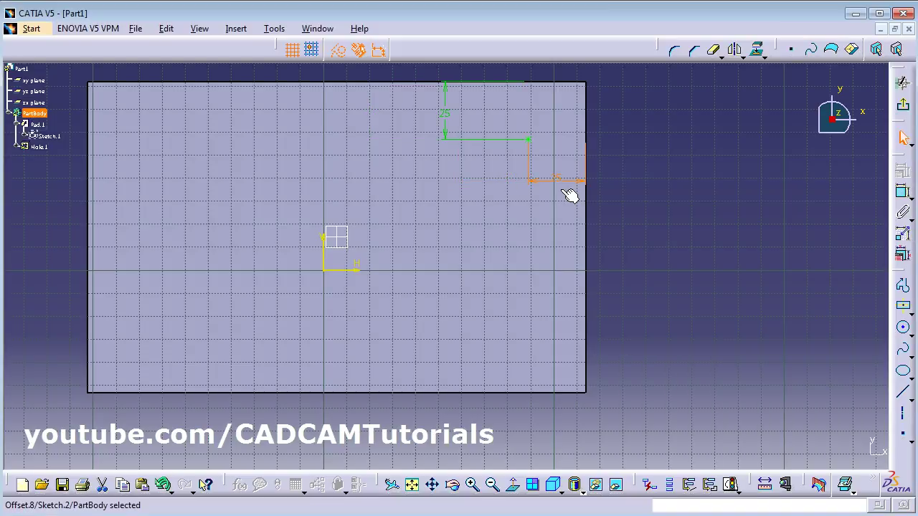
left_click(689, 166)
left_click(904, 115)
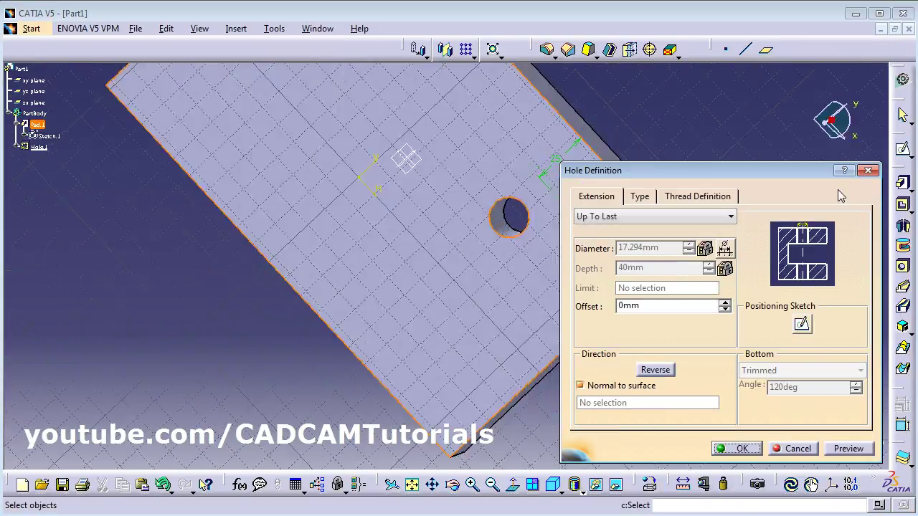
left_click(739, 448)
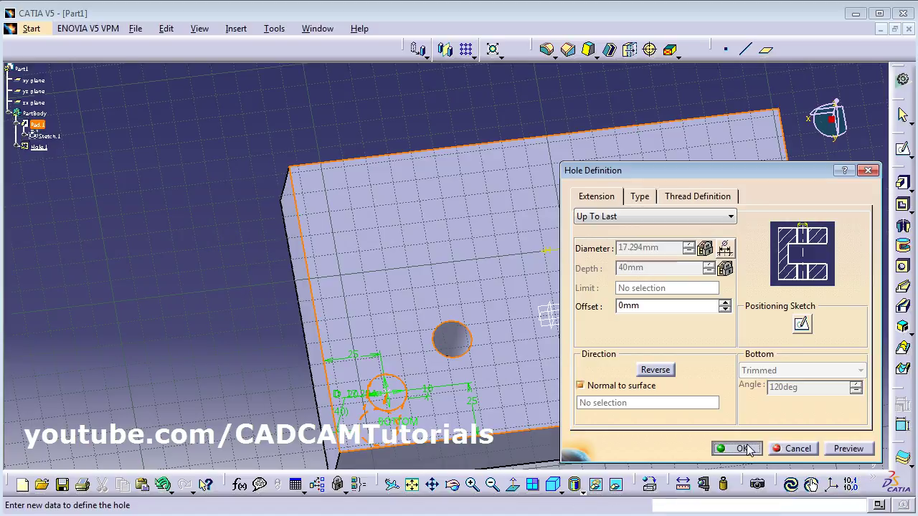
middle_click_drag(604, 359, 560, 304)
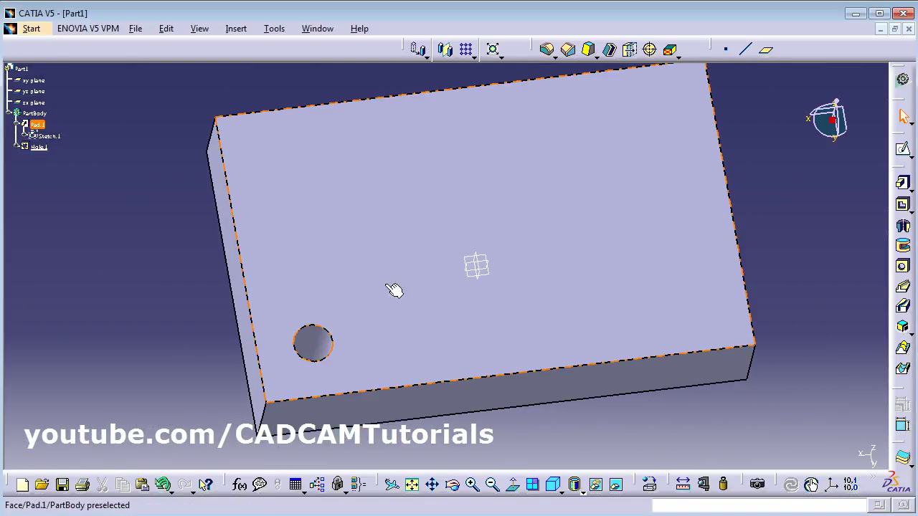
- Start a rectangular pattern of the hole with 5 instances, using the block's long edge nearest the hole as the first direction
left_click(41, 147)
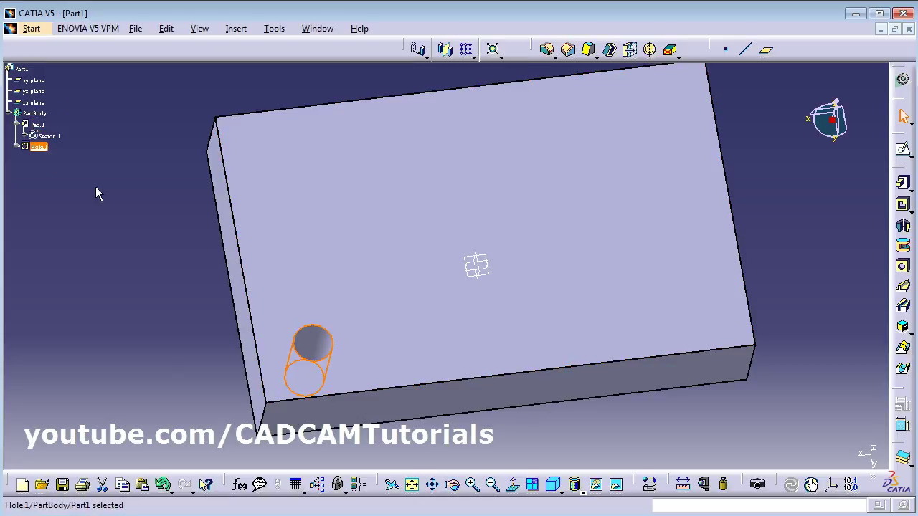
left_click(468, 50)
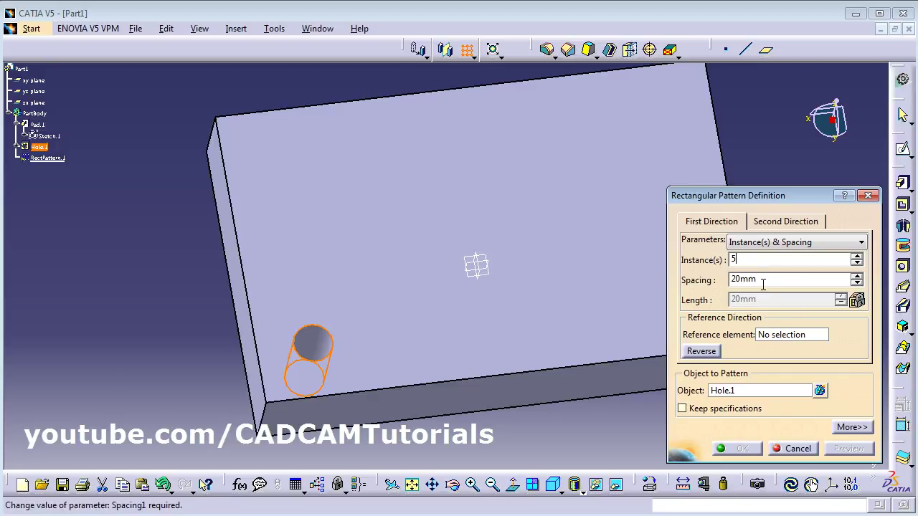
left_click(736, 277)
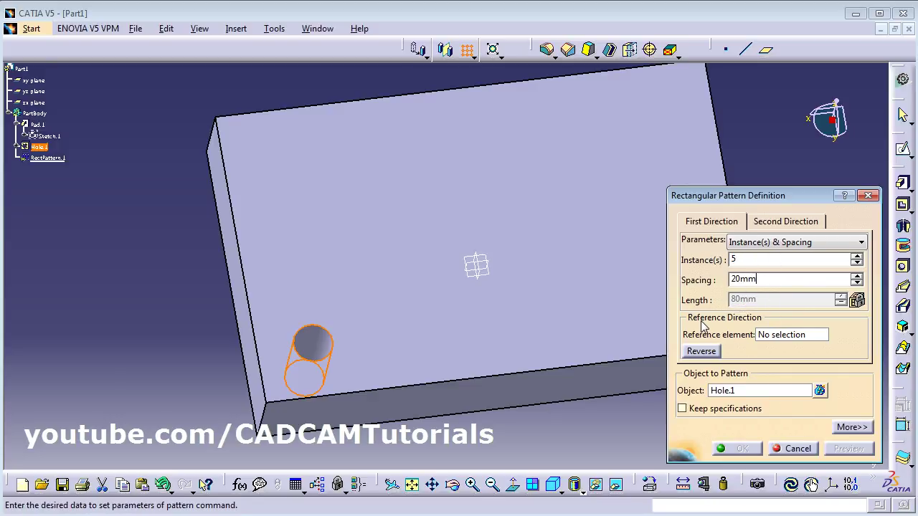
left_click(780, 337)
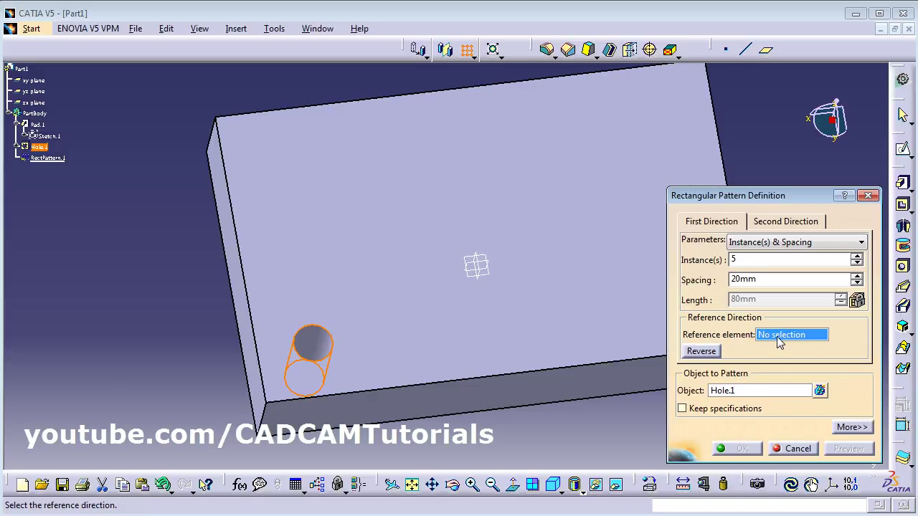
left_click(423, 387)
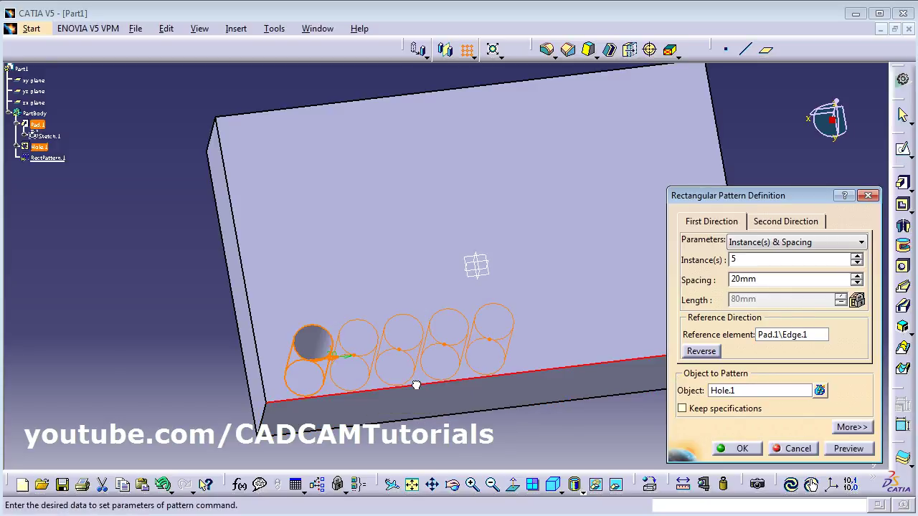
- Set the pattern's first-direction spacing to 25 mm
middle_click_drag(584, 356, 501, 328)
middle_click_drag(556, 314, 554, 275)
double_click(767, 280)
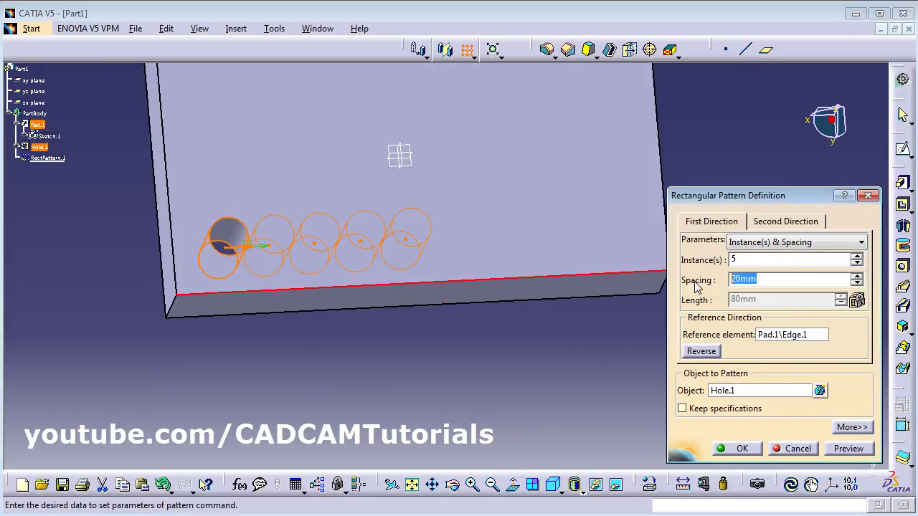
type("25")
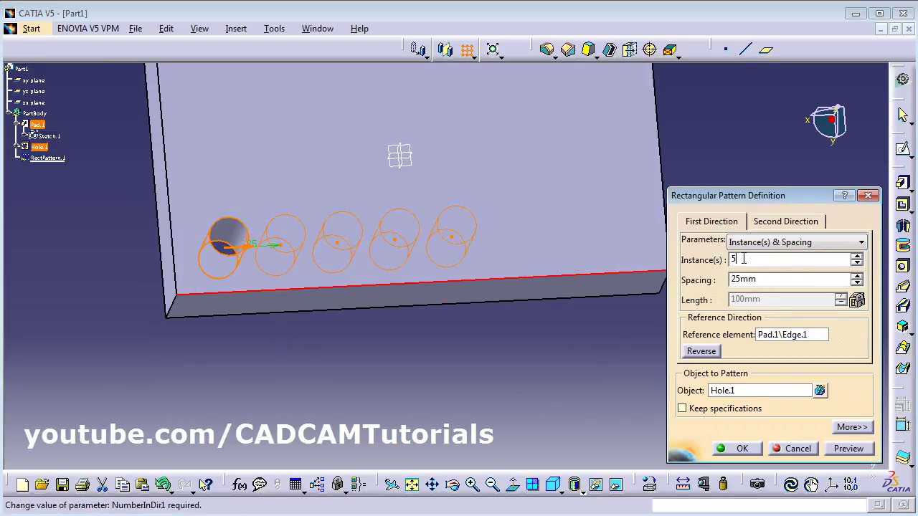
- Set the rectangular pattern's second direction to 4 instances with 25 mm spacing
middle_click_drag(359, 256, 390, 335)
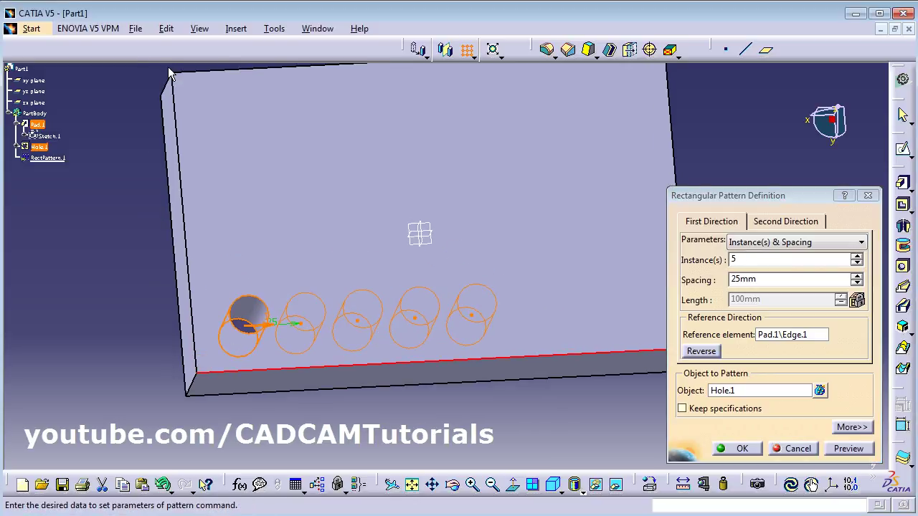
left_click(787, 223)
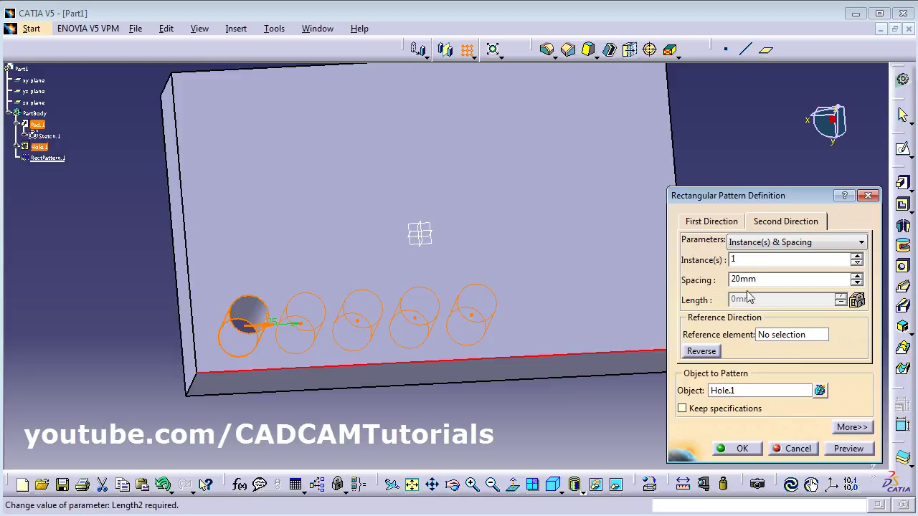
double_click(738, 261)
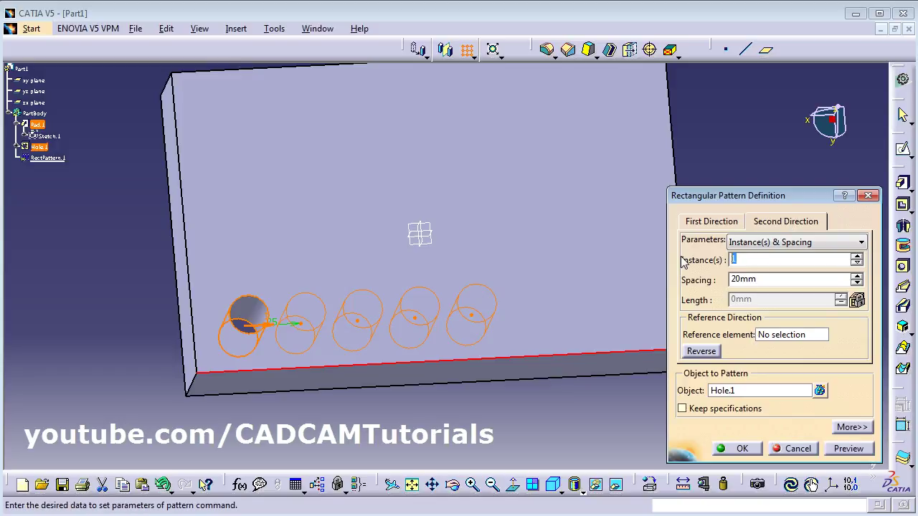
double_click(758, 280)
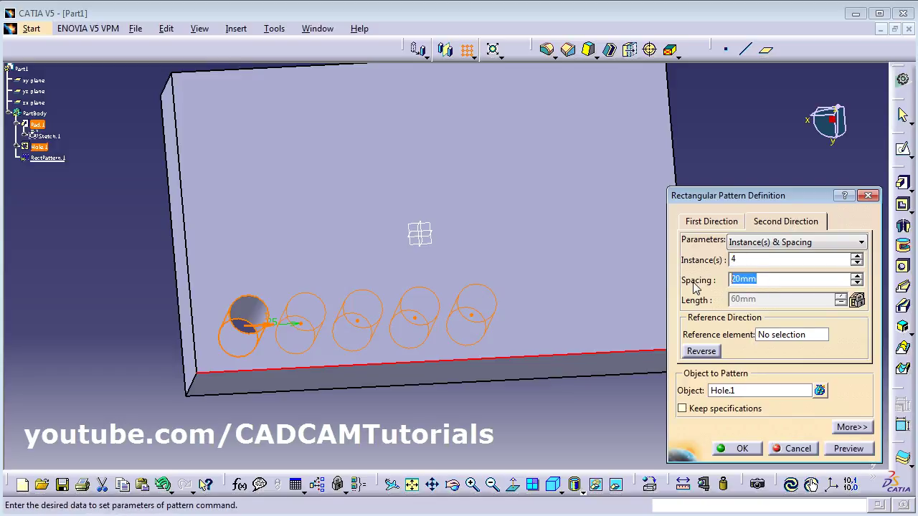
type("25")
key("Return")
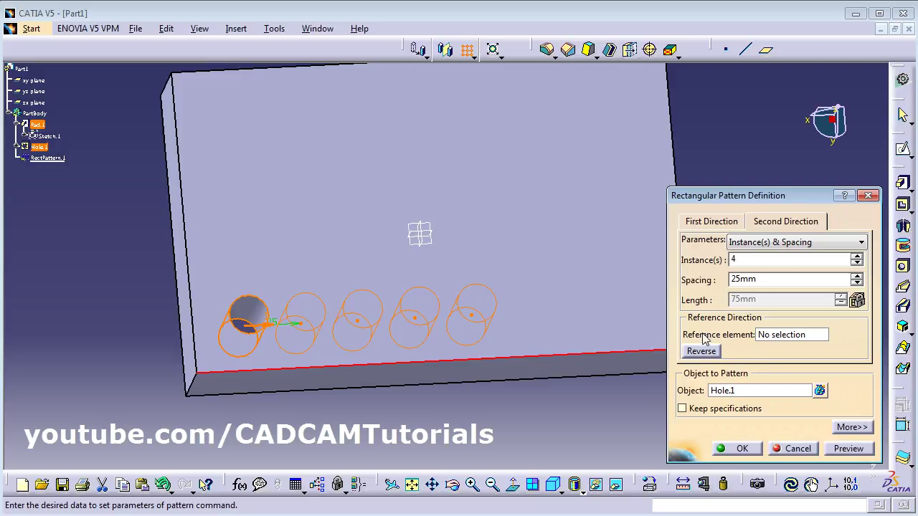
- Use the block's short edge nearest the hole as the second direction and reverse it so the instances run across the block
left_click(783, 336)
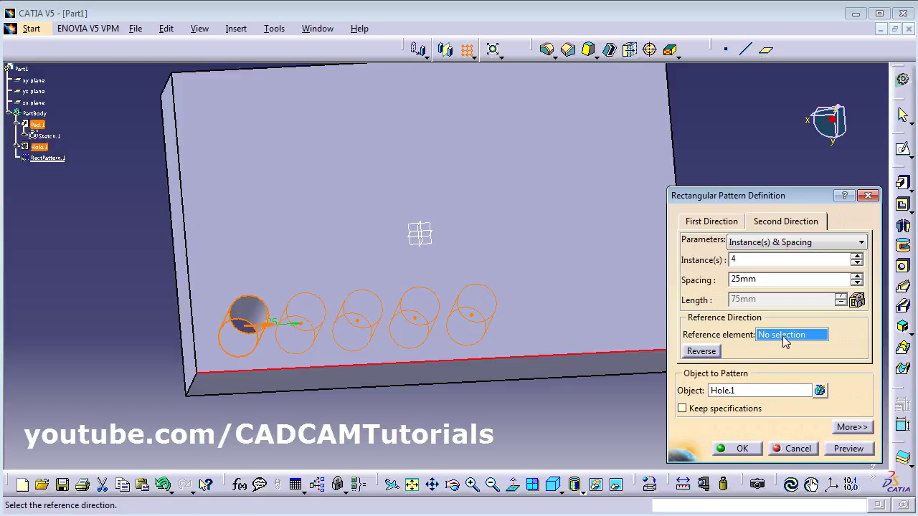
left_click(184, 231)
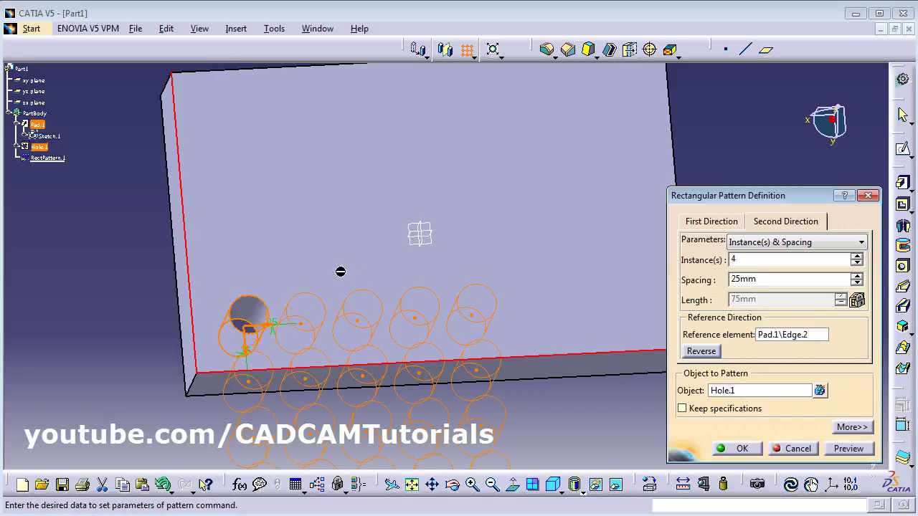
middle_click_drag(340, 272, 349, 194)
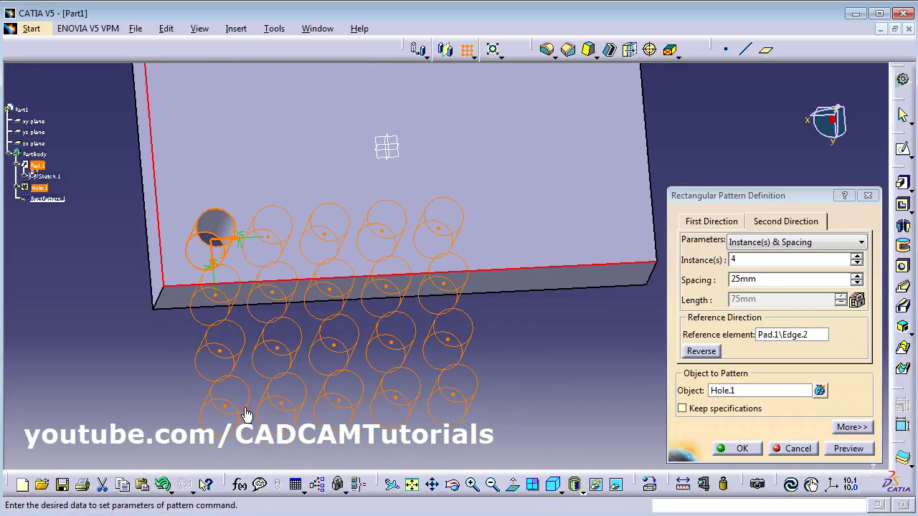
middle_click_drag(317, 354, 428, 405)
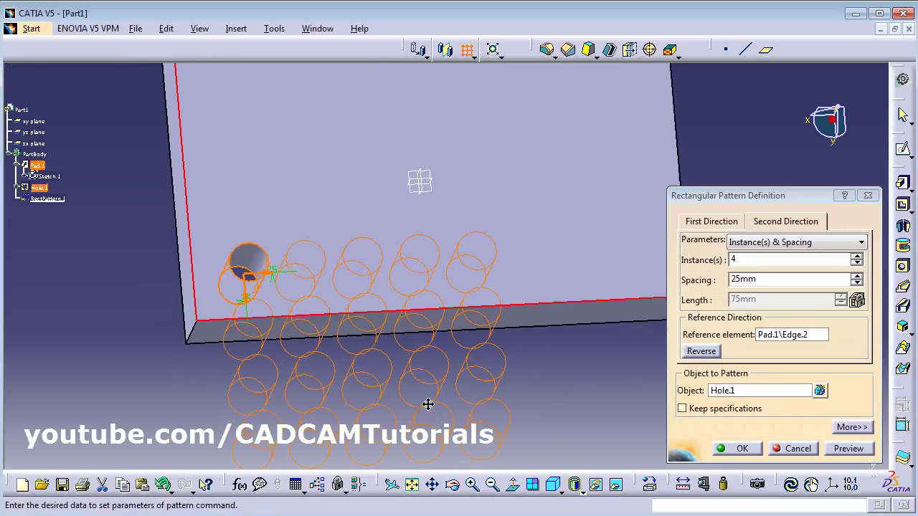
left_click(701, 351)
middle_click_drag(327, 182, 328, 280, "ctrl")
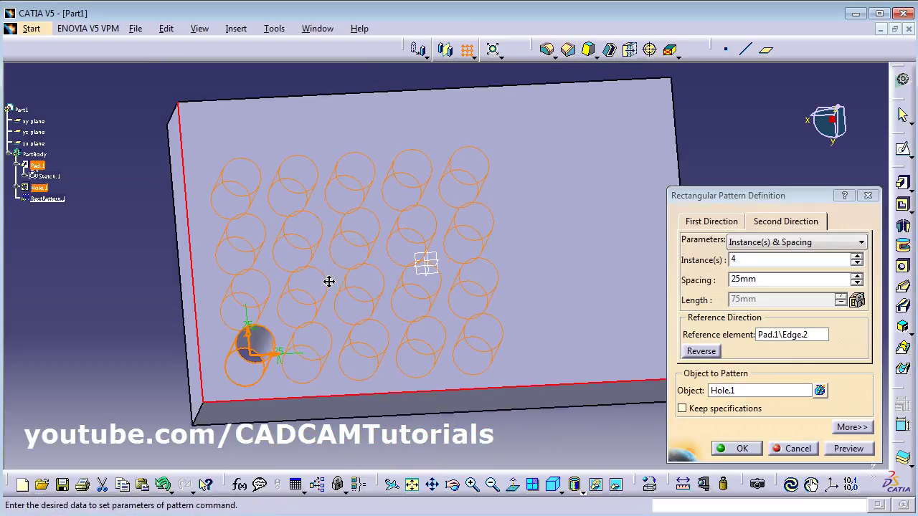
middle_click_drag(480, 311, 493, 242, "ctrl")
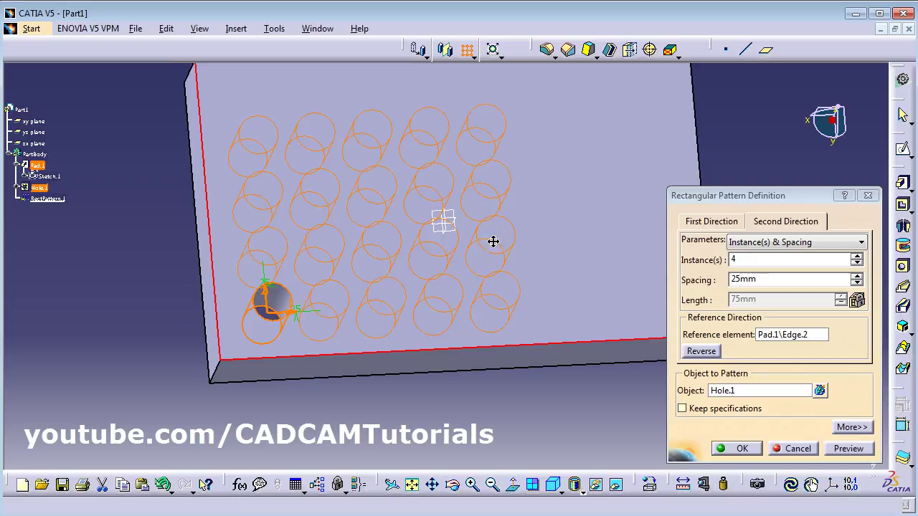
- Reverse the pattern's first direction and flip it back toward the block
left_click(710, 222)
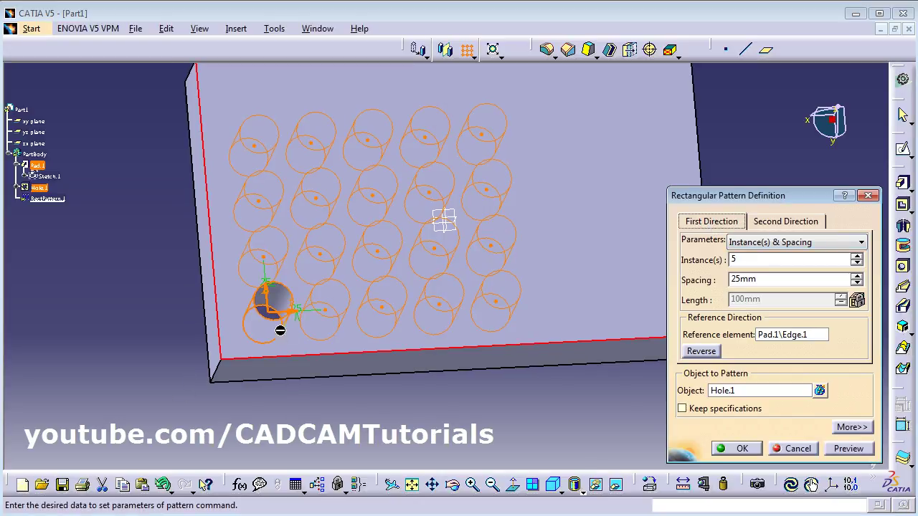
left_click(702, 352)
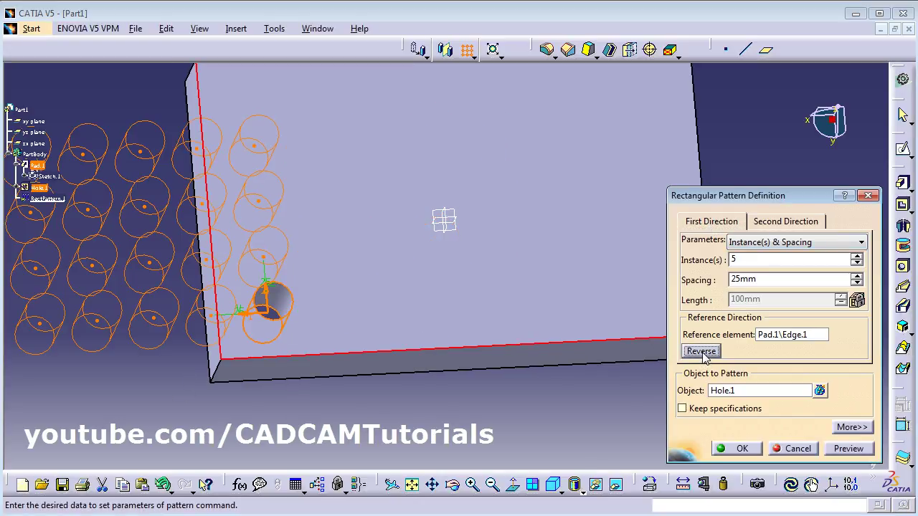
left_click(701, 351)
middle_click_drag(440, 303, 412, 365)
middle_click_drag(476, 353, 504, 348)
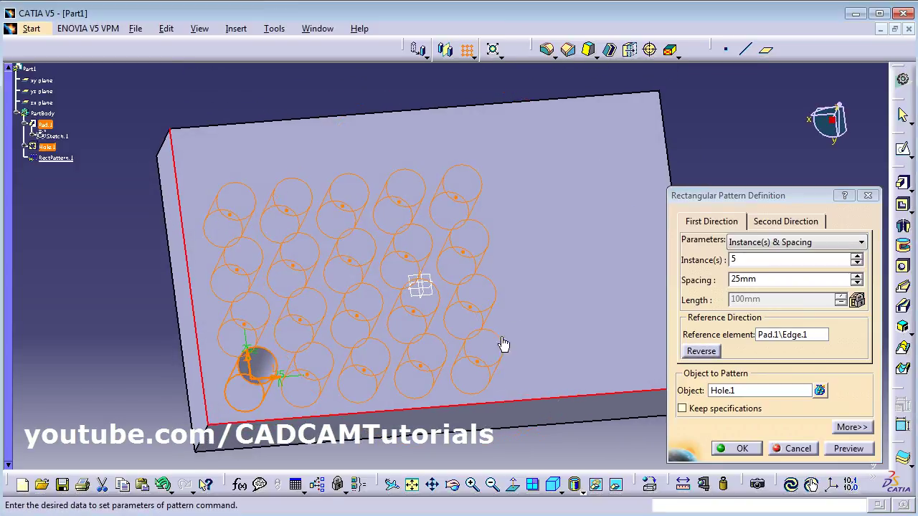
- Exclude the four instances in the two middle rows of the third and fourth columns, and apply the rectangular pattern
left_click(842, 448)
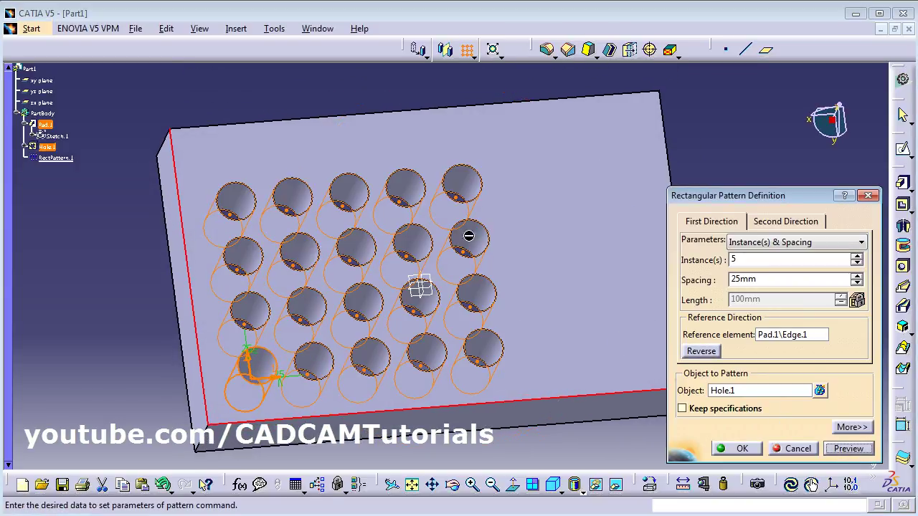
middle_click_drag(459, 308, 408, 244)
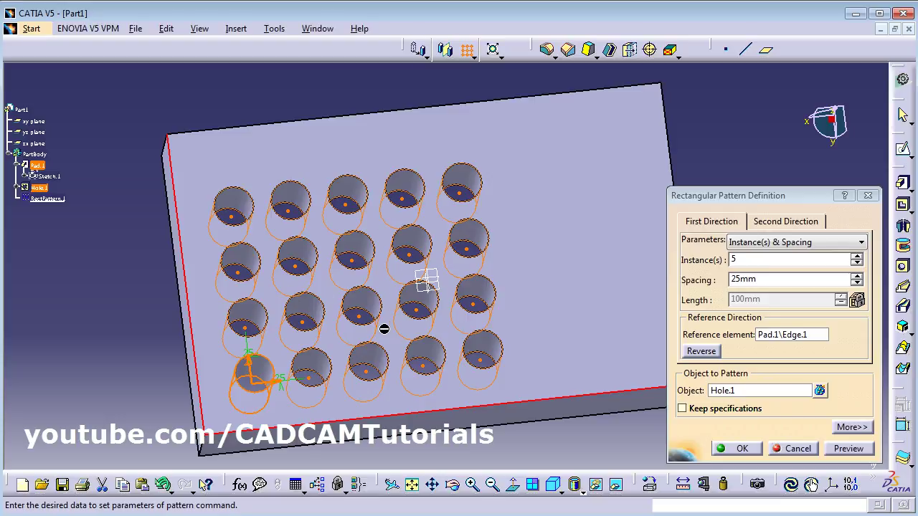
left_click(353, 264)
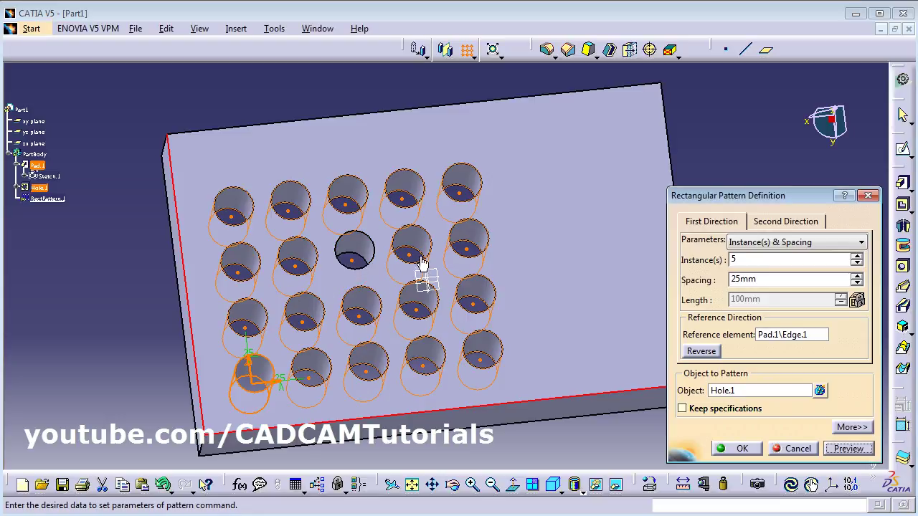
left_click(411, 264)
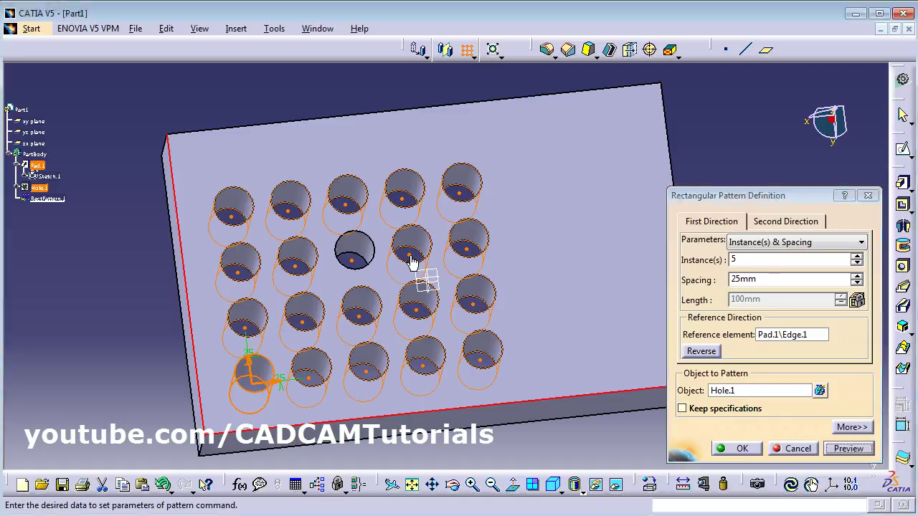
left_click(420, 316)
left_click(361, 319)
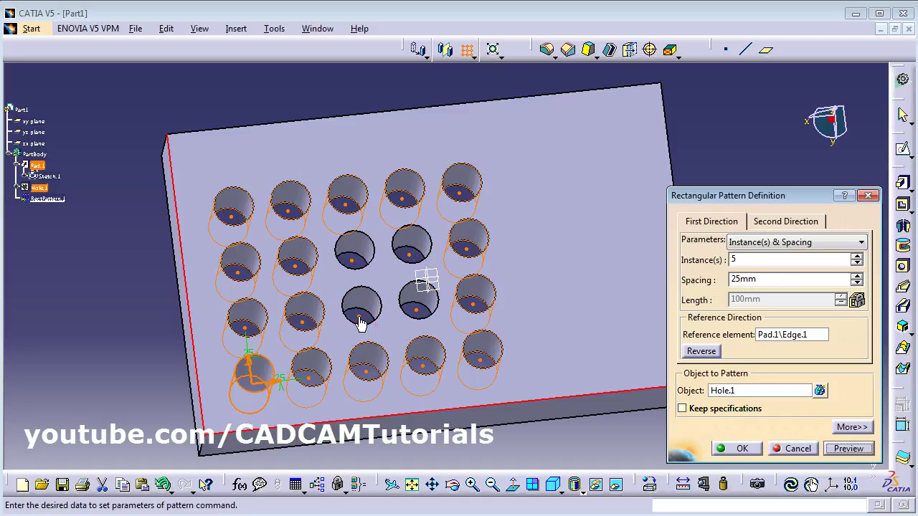
left_click(853, 452)
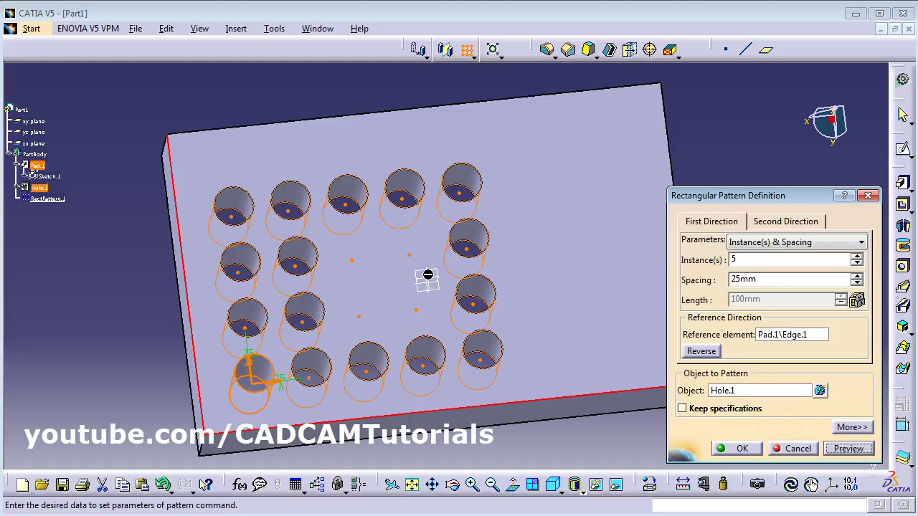
middle_click_drag(423, 276, 456, 253)
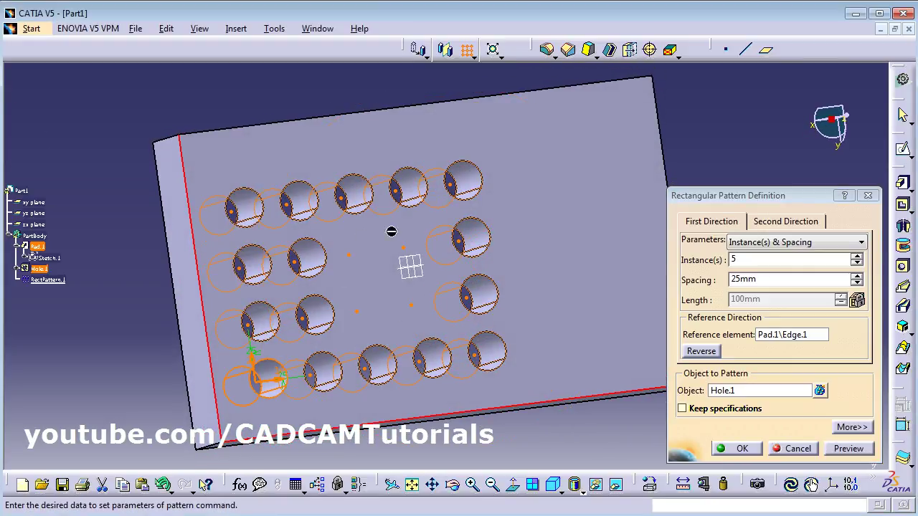
middle_click_drag(478, 325, 477, 211)
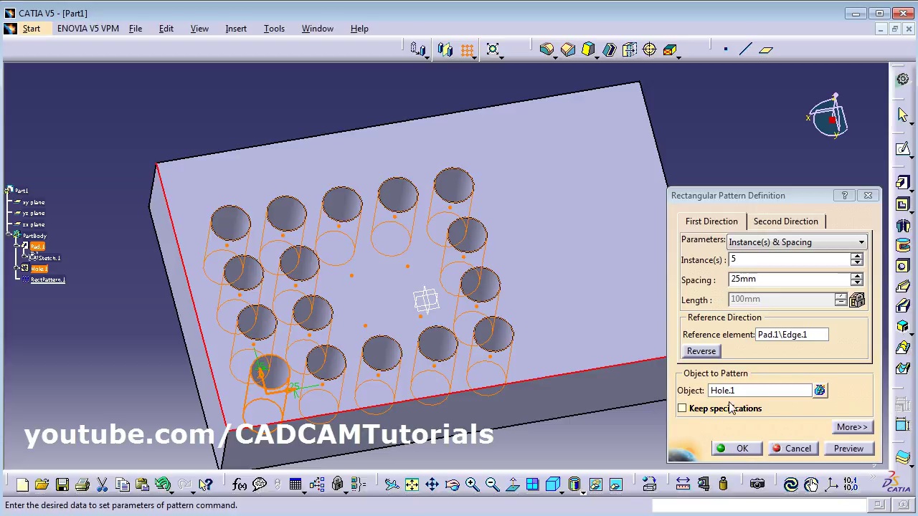
left_click(743, 449)
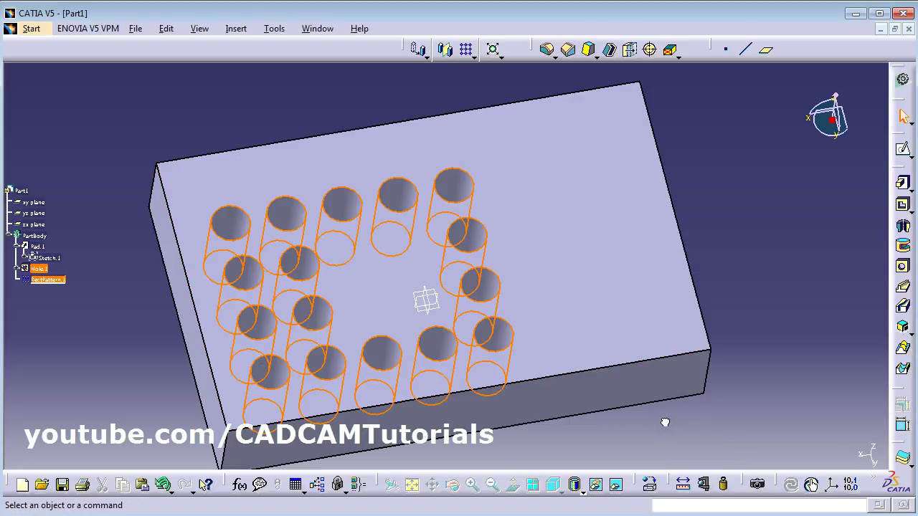
mouse_move(402, 161)
middle_mouse_down()
mouse_move(440, 294)
mouse_move(402, 207)
mouse_move(400, 153)
middle_mouse_up()
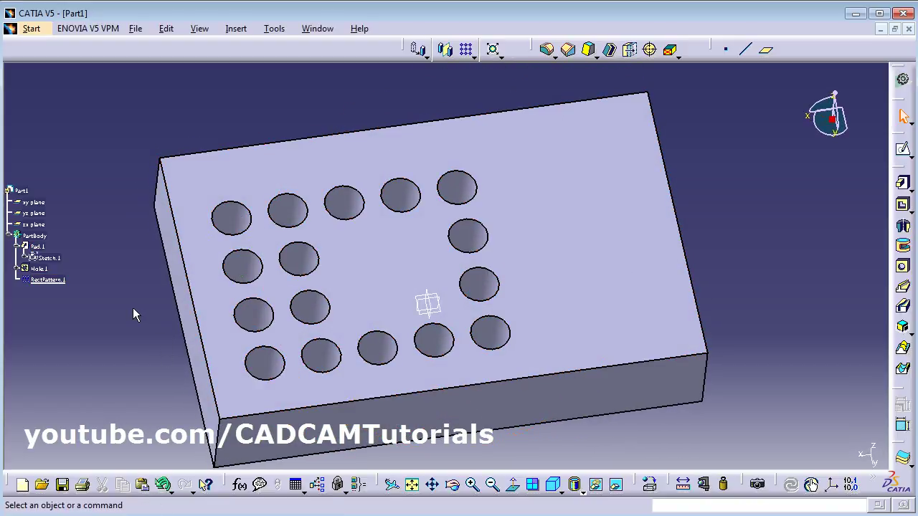
- Delete the rectangular pattern from the part body, keeping the original hole
right_click(50, 285)
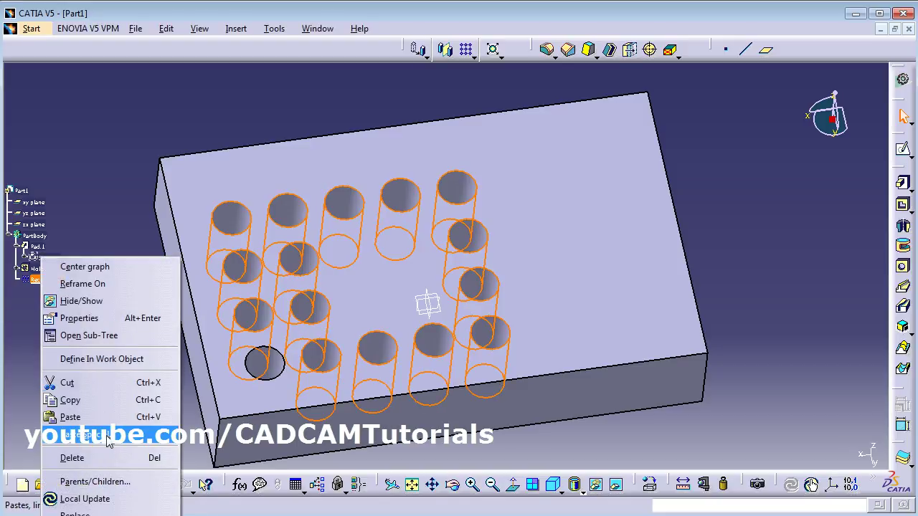
left_click(72, 459)
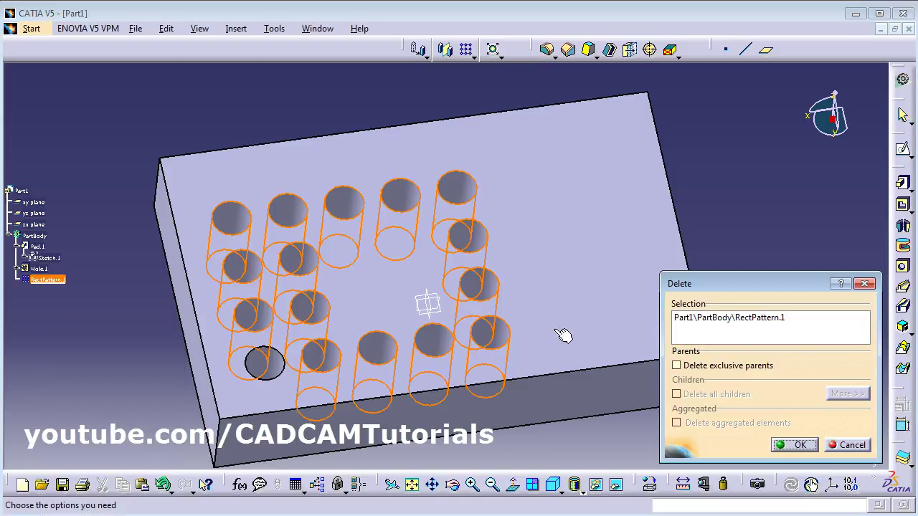
left_click(796, 447)
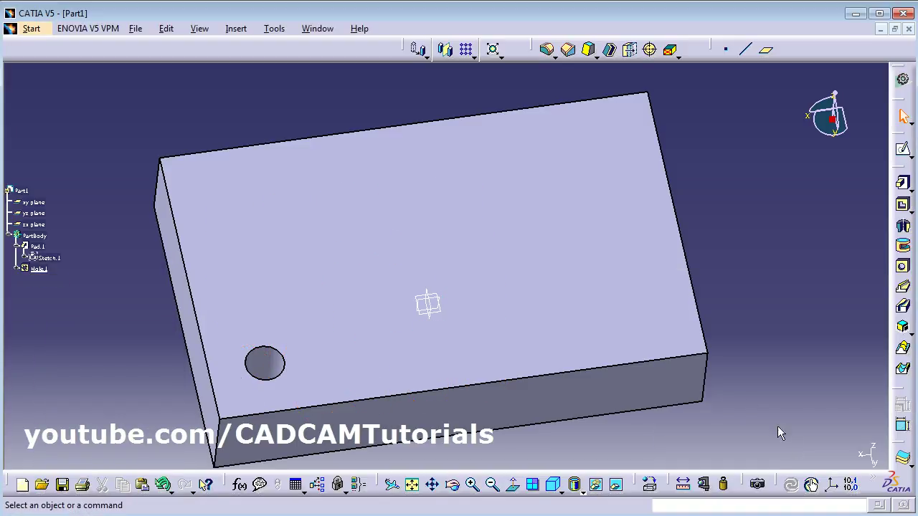
- Sketch a large circle centred on the origin on the block's top face and extrude it as a 40 mm pad
left_click(517, 263)
middle_click_drag(729, 282, 463, 293)
left_click(902, 149)
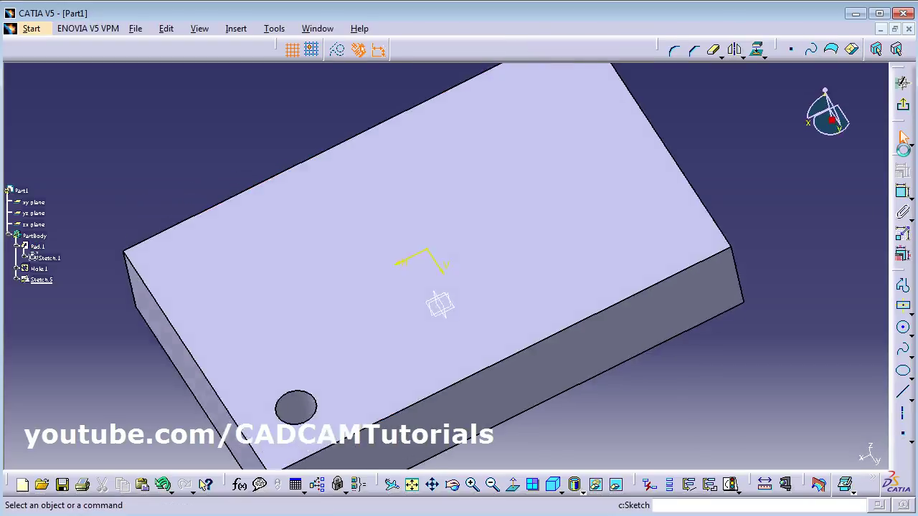
left_click(903, 327)
left_click(455, 299)
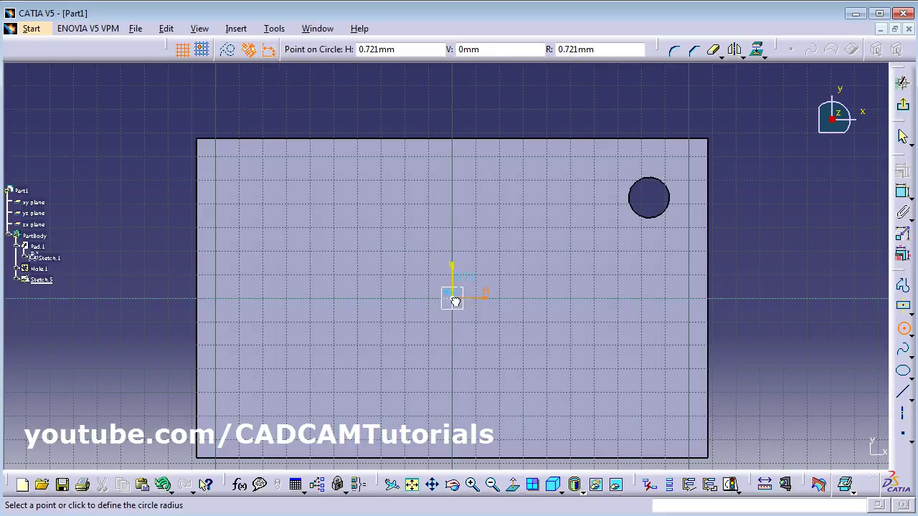
left_click(570, 376)
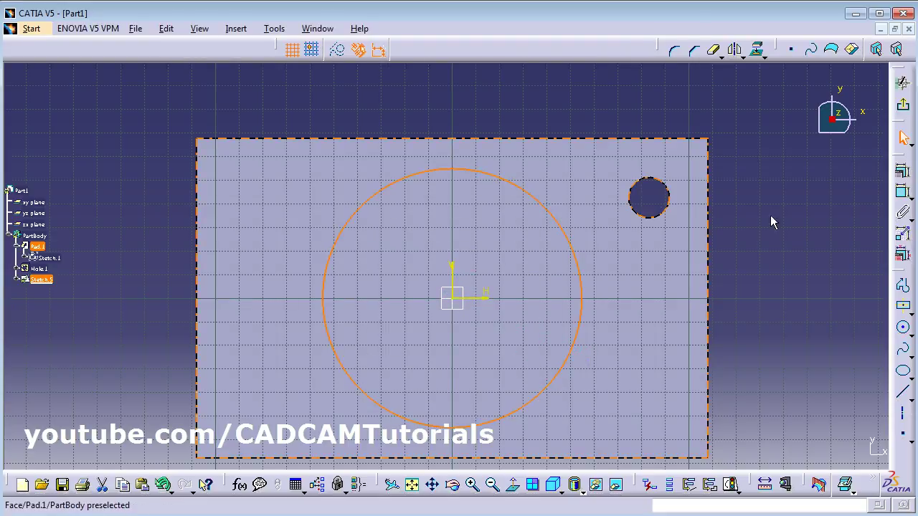
left_click(903, 104)
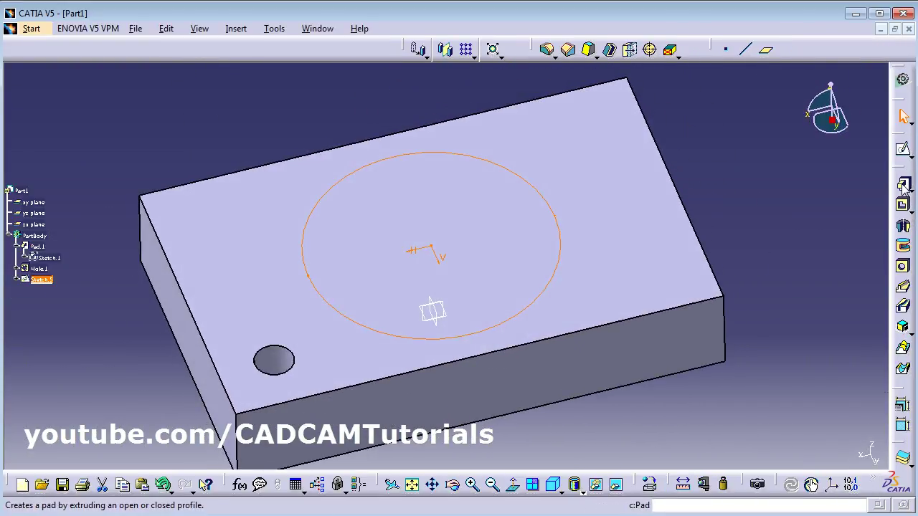
left_click(902, 184)
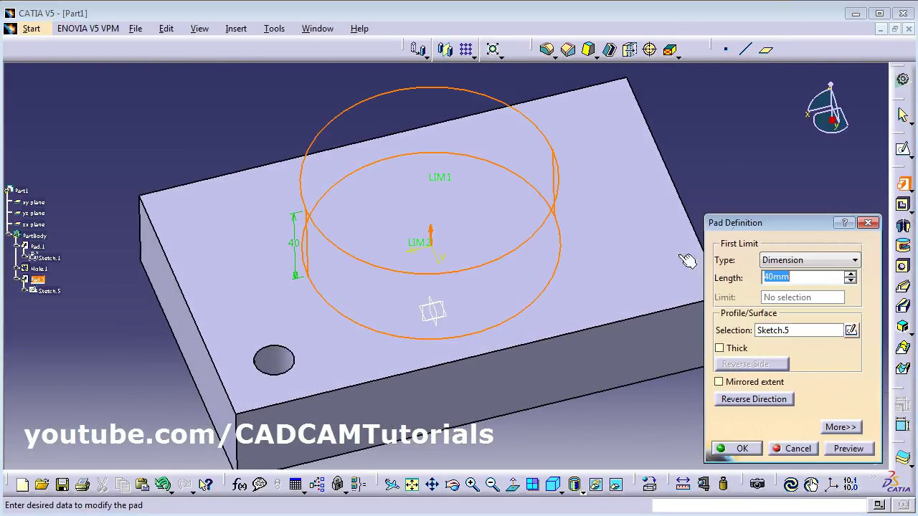
left_click(740, 450)
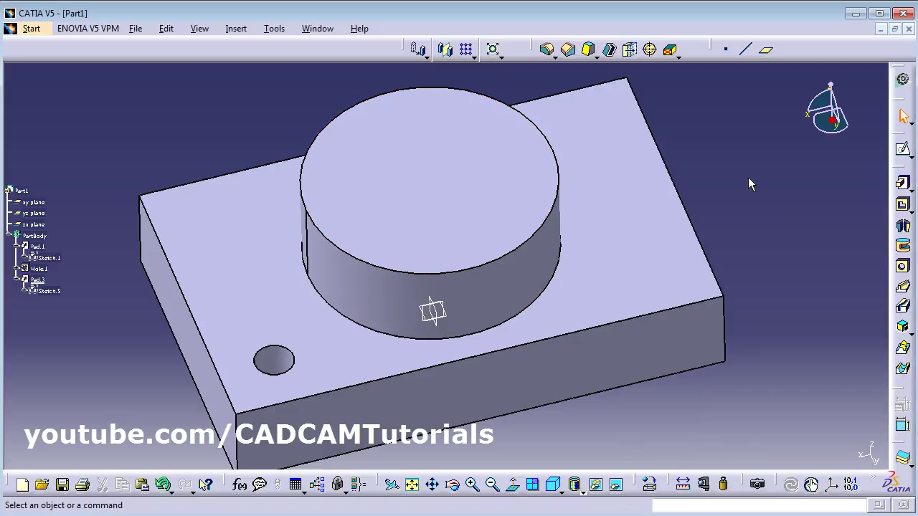
- Sketch a small circle on the horizontal axis near the edge of the boss's top face and cut it as a pocket
left_click(902, 148)
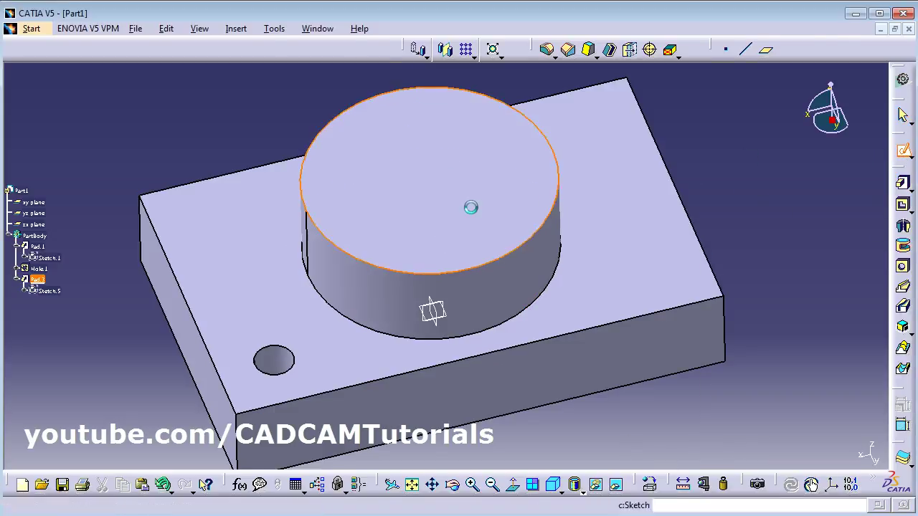
left_click(466, 199)
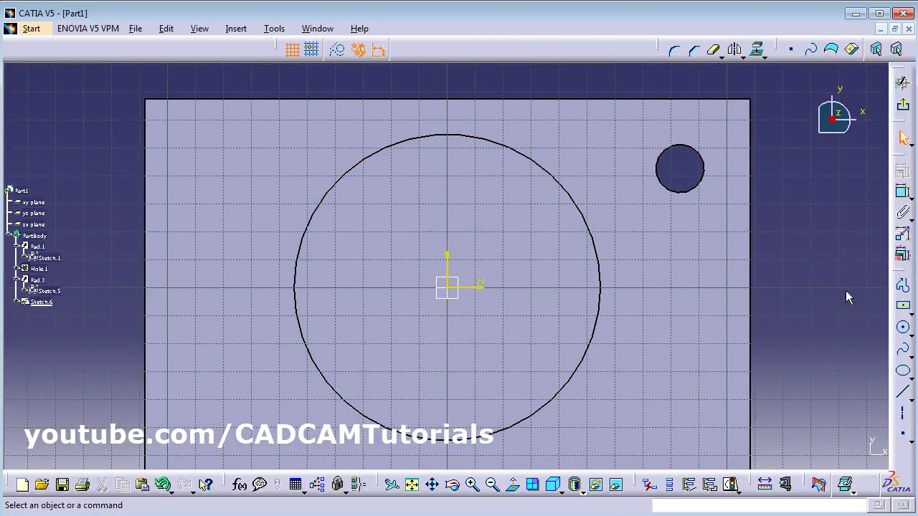
left_click(904, 330)
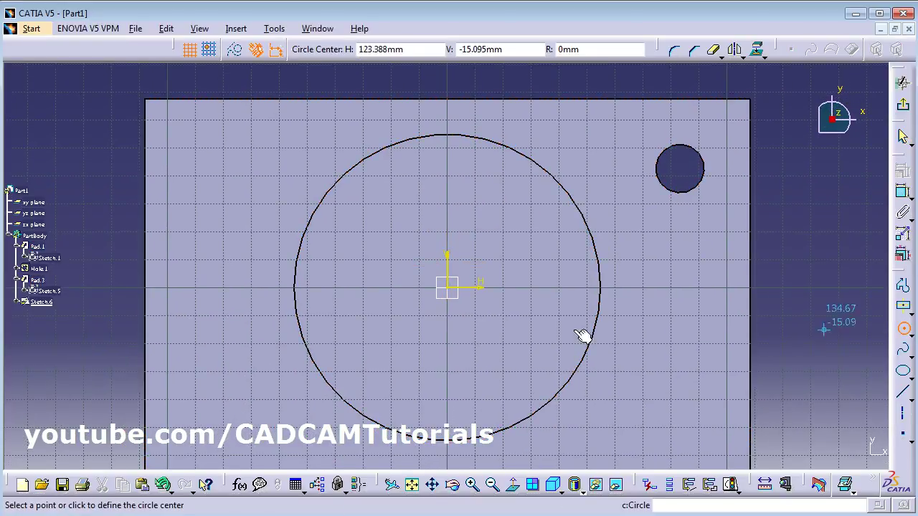
left_click(342, 287)
left_click(352, 307)
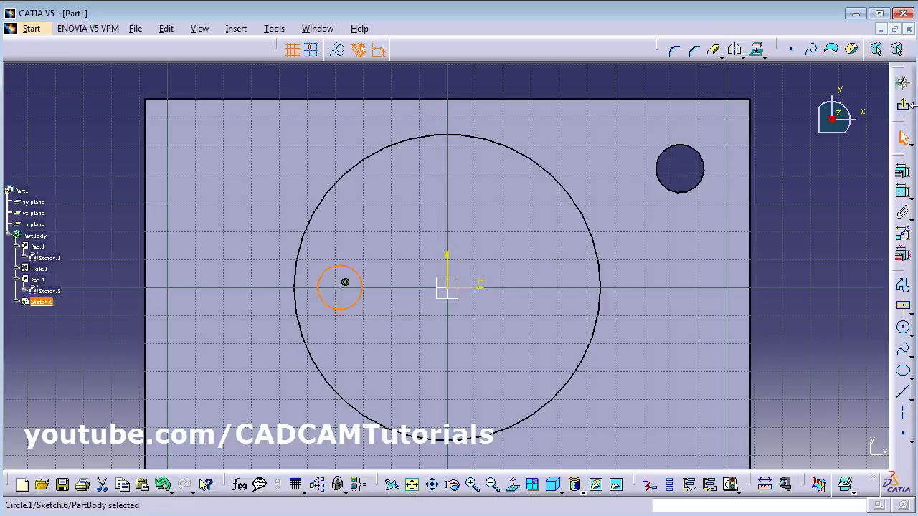
left_click(896, 49)
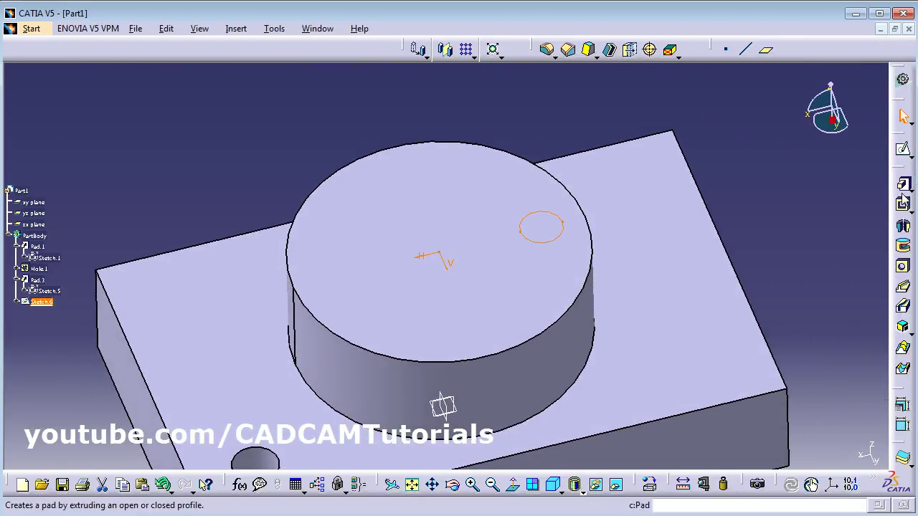
left_click(902, 206)
left_click(746, 447)
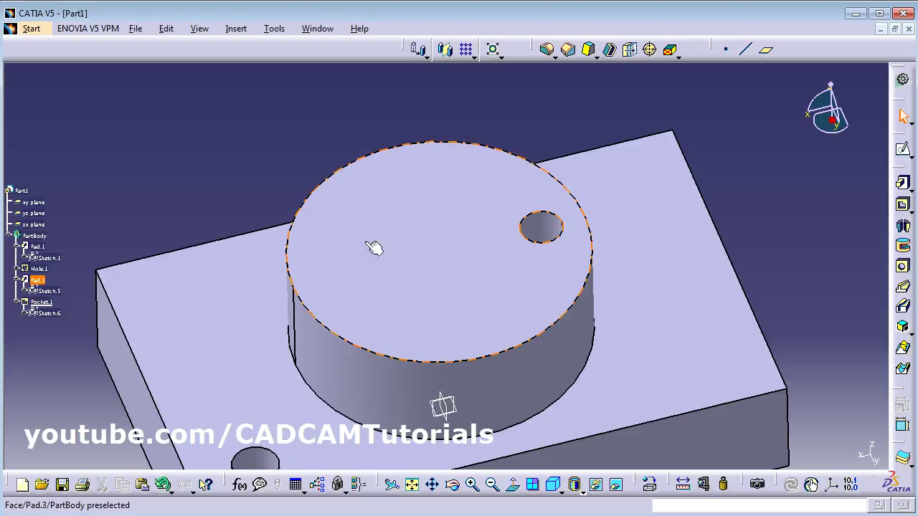
- Set up a complete-crown circular pattern of the pocket with 8 instances, using the boss's face as the reference element
middle_click_drag(346, 336, 410, 350)
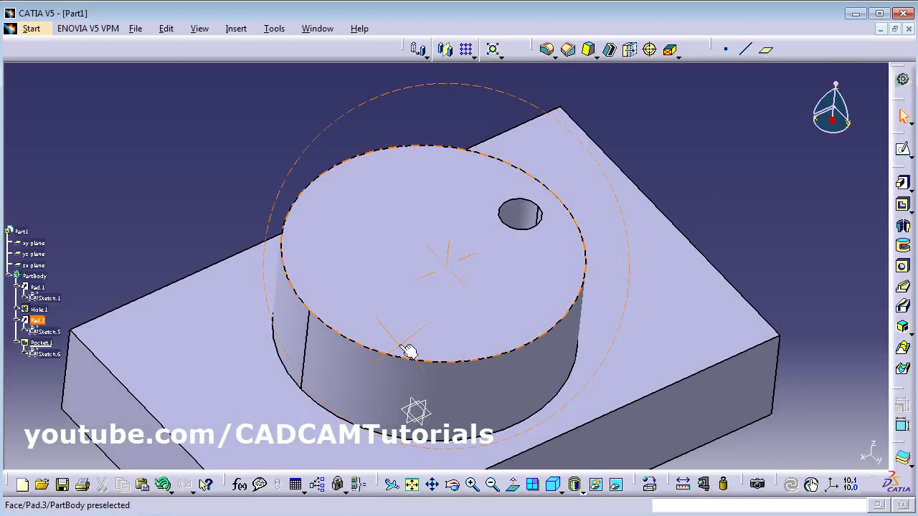
left_click(40, 342)
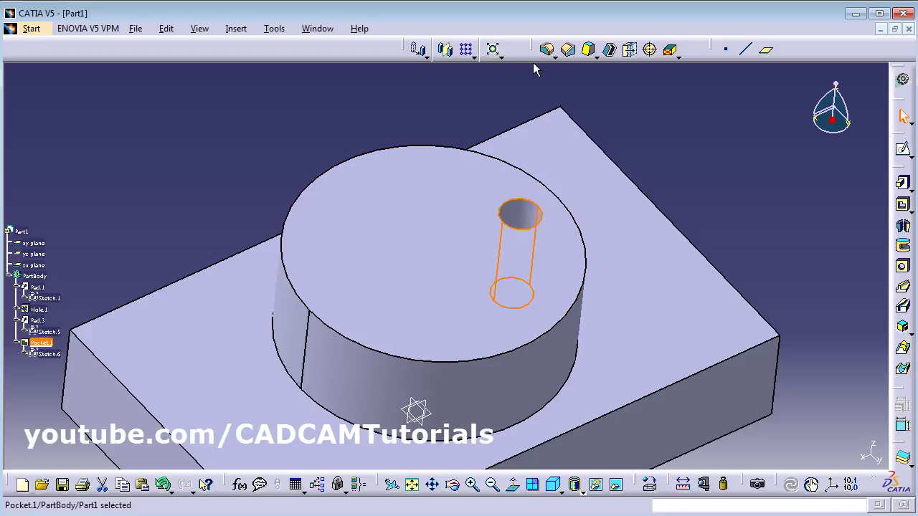
left_click(475, 56)
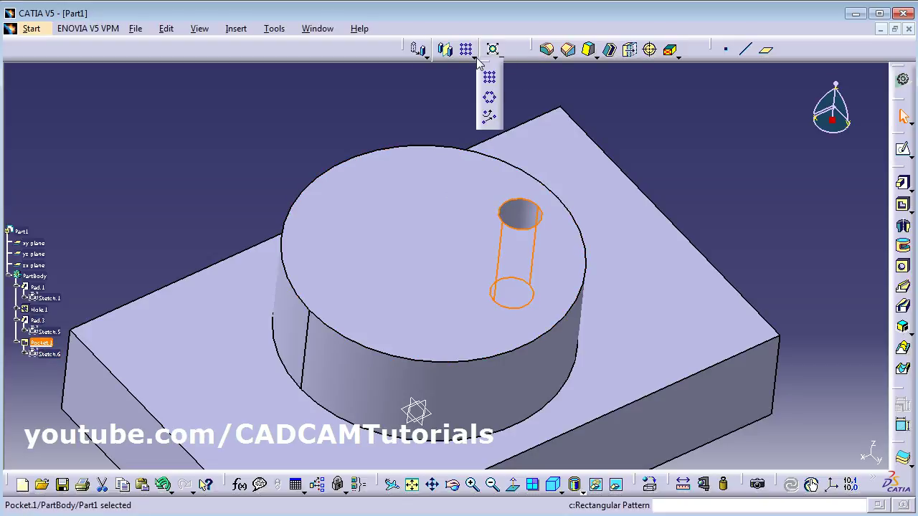
left_click(490, 100)
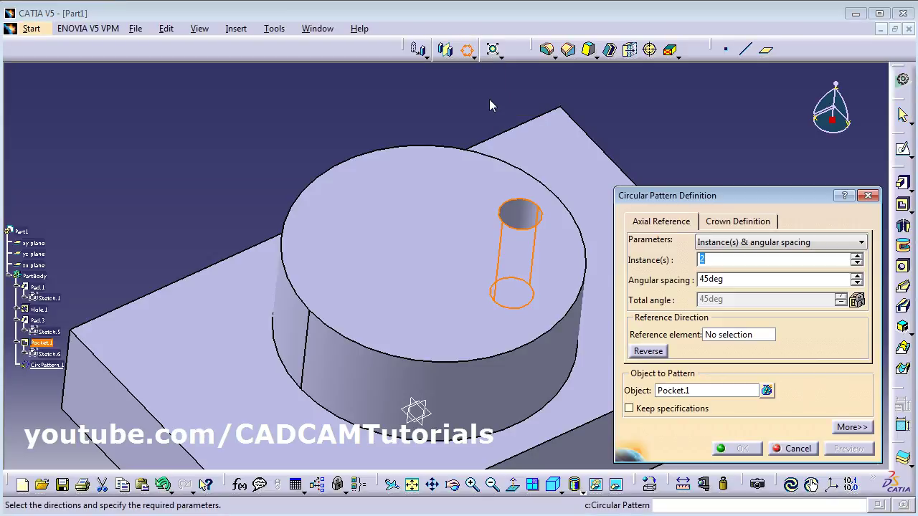
left_click(773, 242)
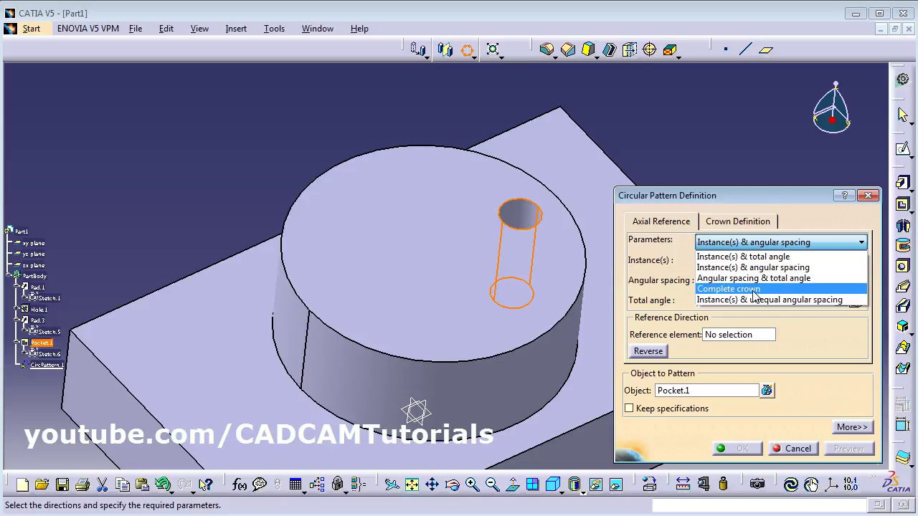
left_click(753, 290)
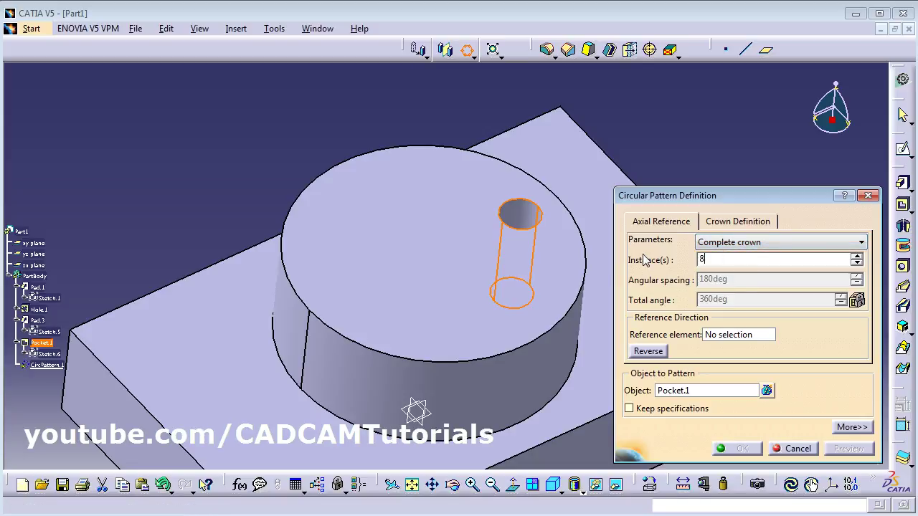
type("8")
left_click(739, 336)
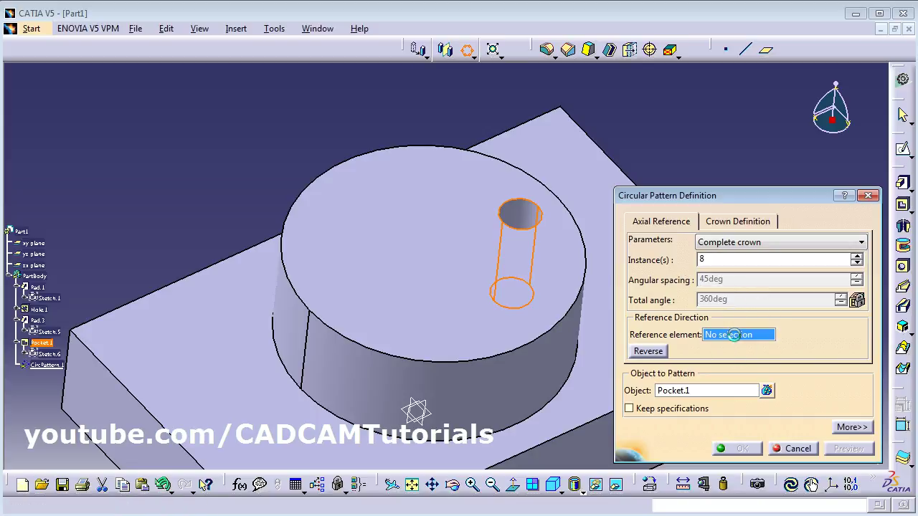
left_click(358, 379)
mouse_move(349, 375)
middle_mouse_down()
mouse_move(327, 297)
mouse_move(390, 350)
mouse_move(339, 381)
mouse_move(343, 366)
middle_mouse_up()
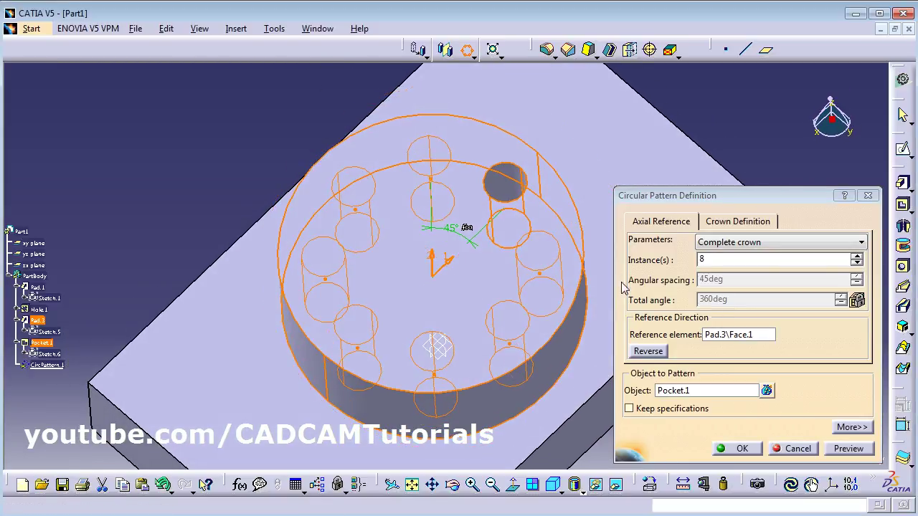
- Exclude two opposite instances from the circular pattern and preview it
left_click(540, 275)
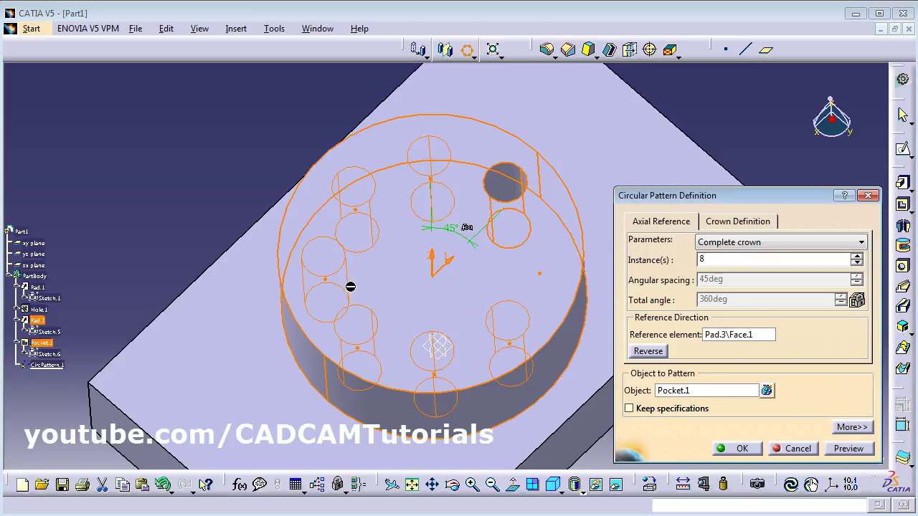
left_click(327, 285)
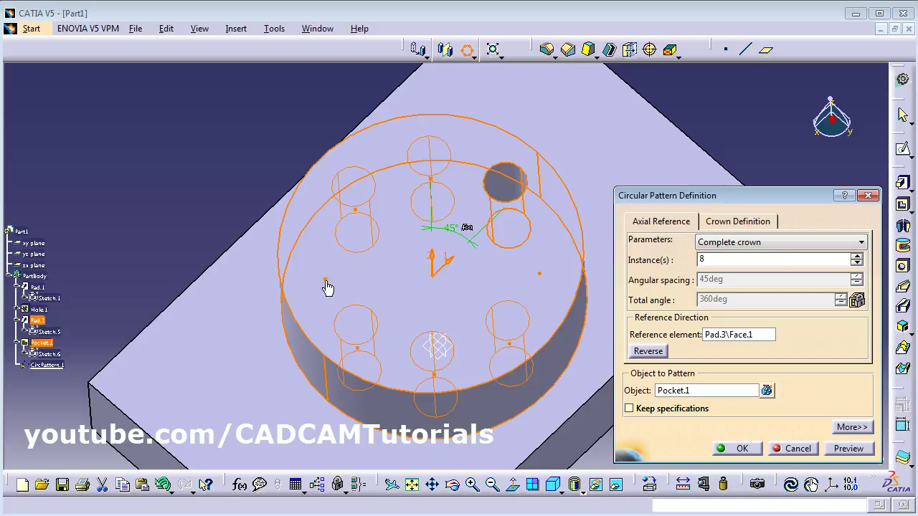
left_click(848, 449)
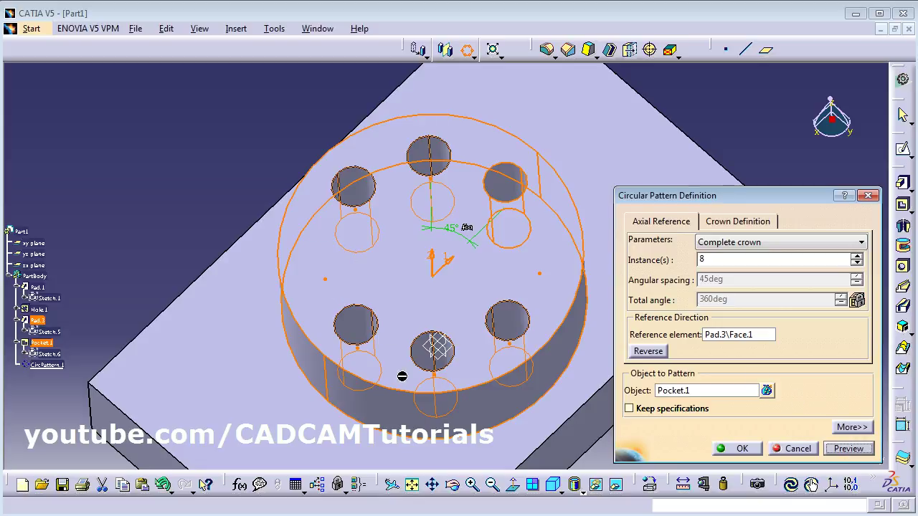
middle_click_drag(402, 377, 502, 364)
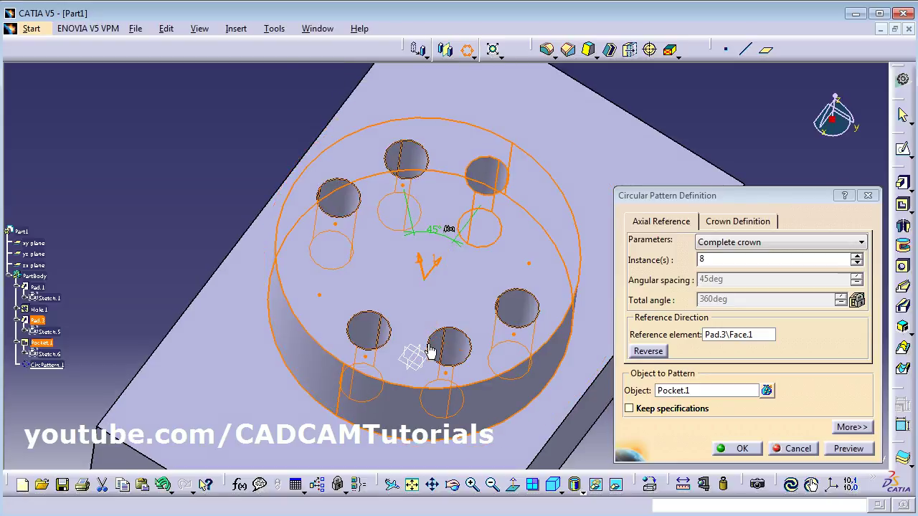
- Restore the two excluded instances and preview the full crown of holes
left_click(529, 265)
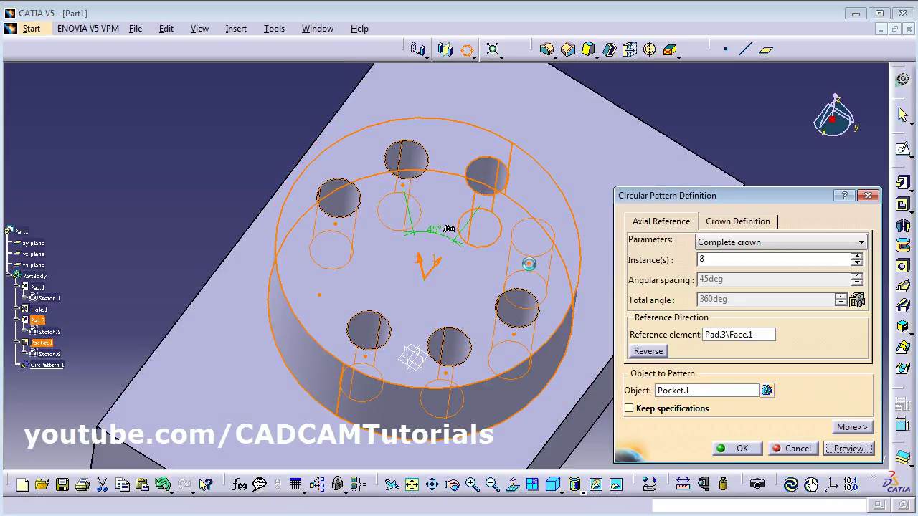
left_click(320, 297)
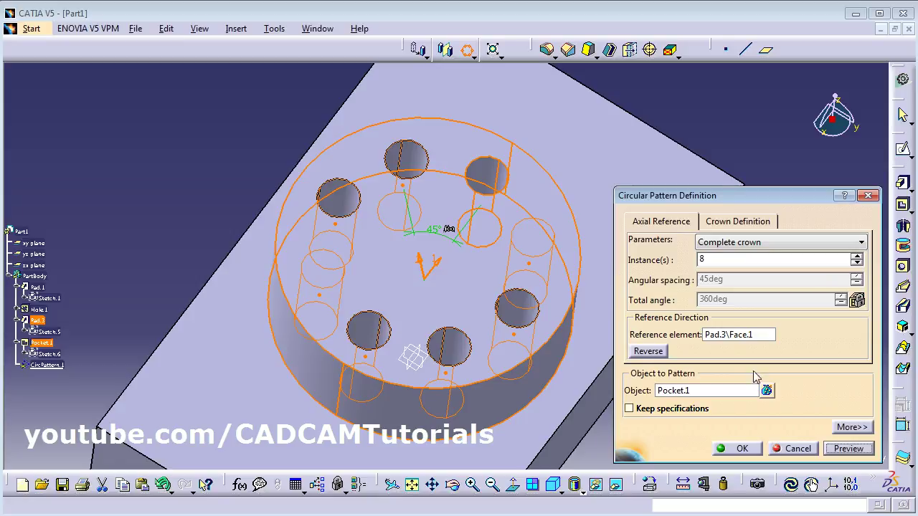
left_click(848, 450)
middle_click_drag(307, 344, 308, 278)
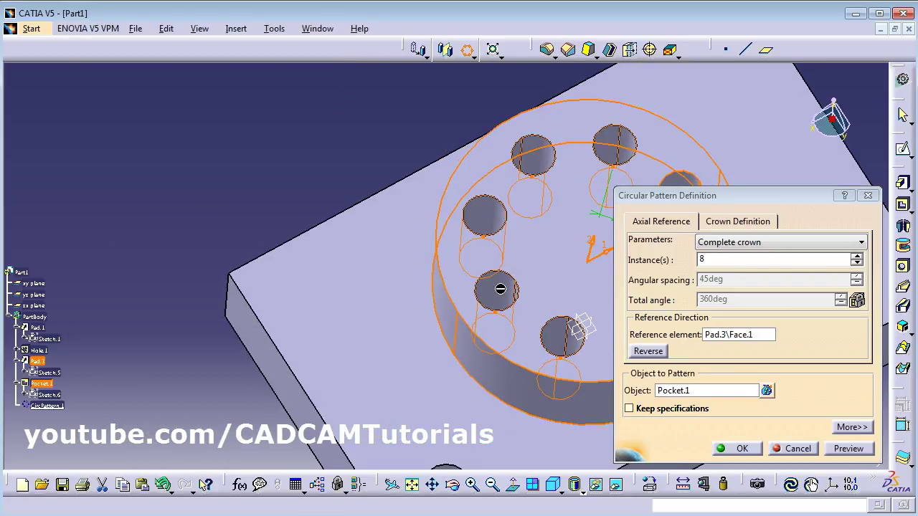
middle_click_drag(500, 289, 247, 288)
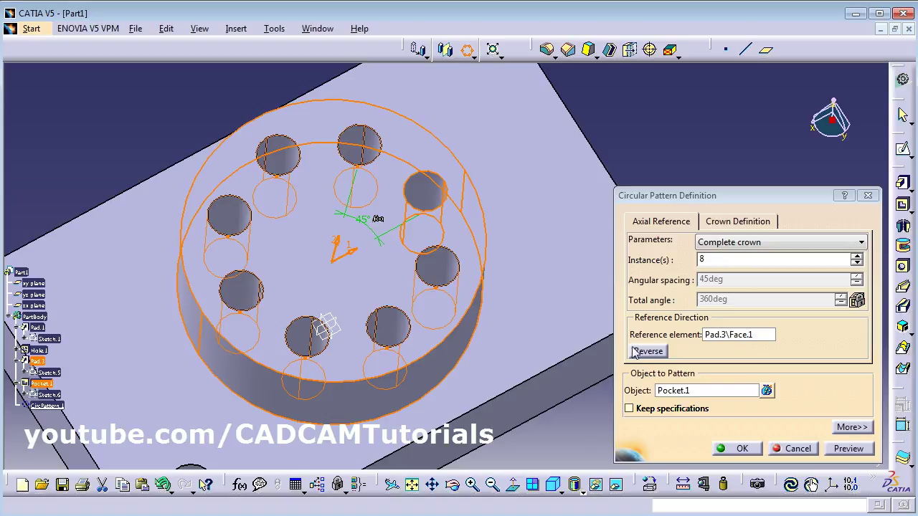
- Define the circular pattern by instances and total angle, with 4 instances over 180 degrees, and preview it
left_click(750, 244)
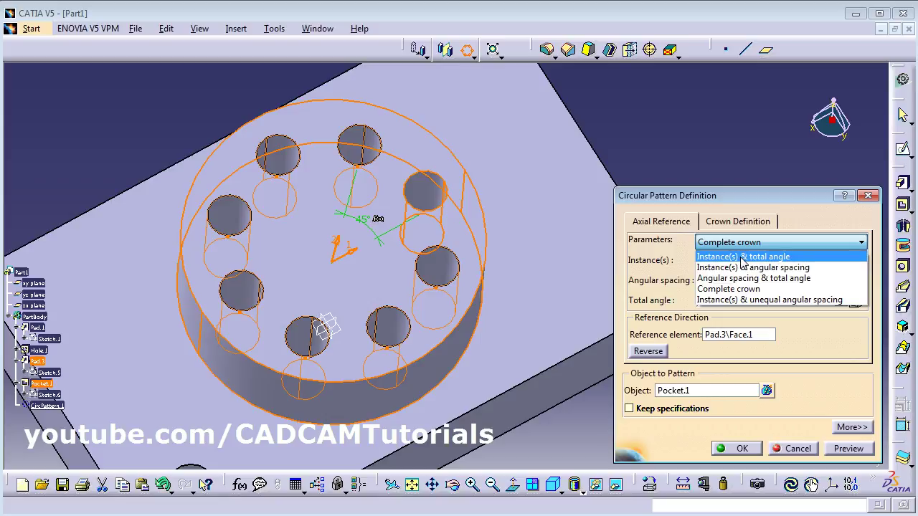
left_click(743, 256)
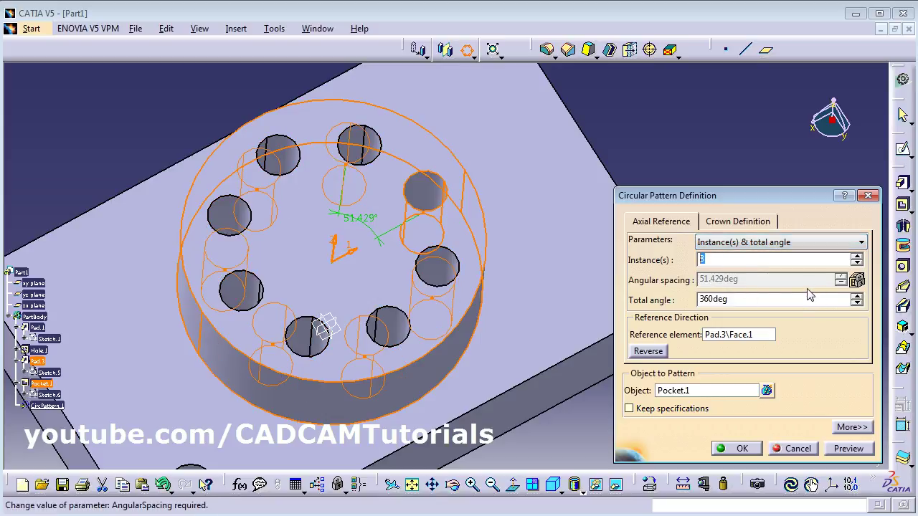
type("4")
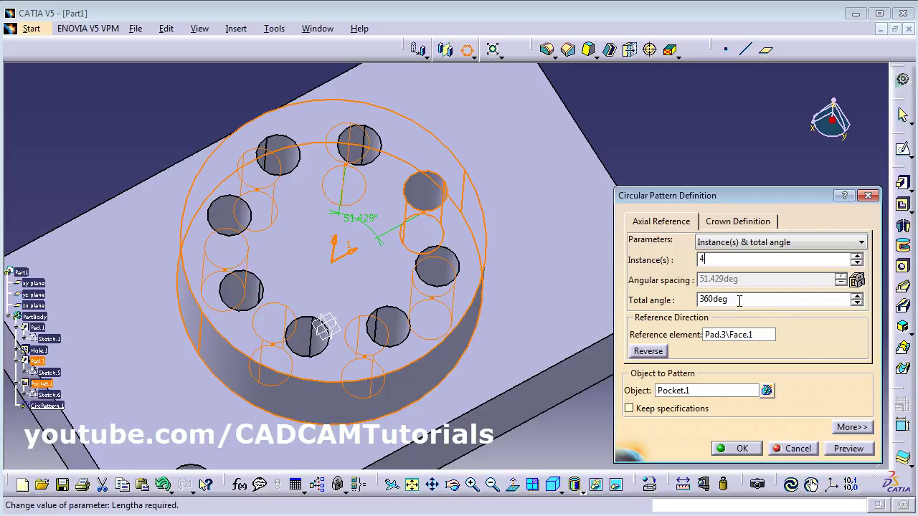
key("Tab")
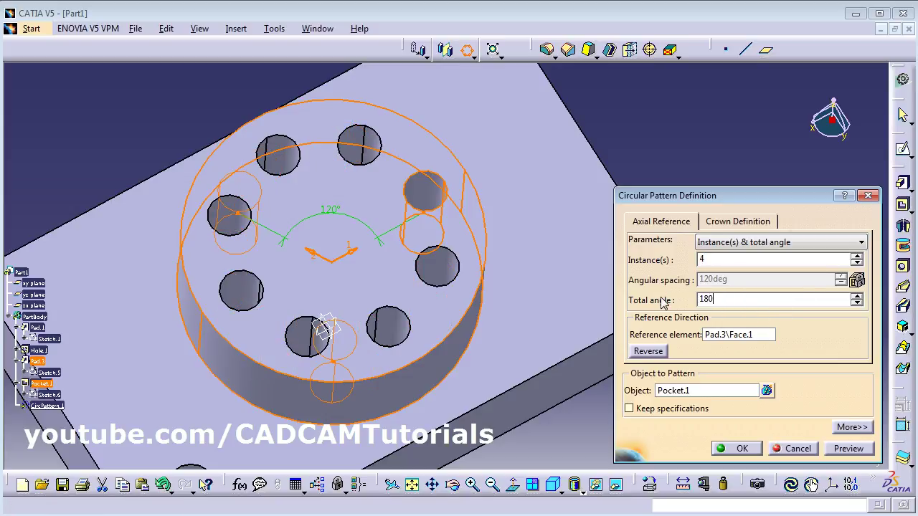
left_click(721, 262)
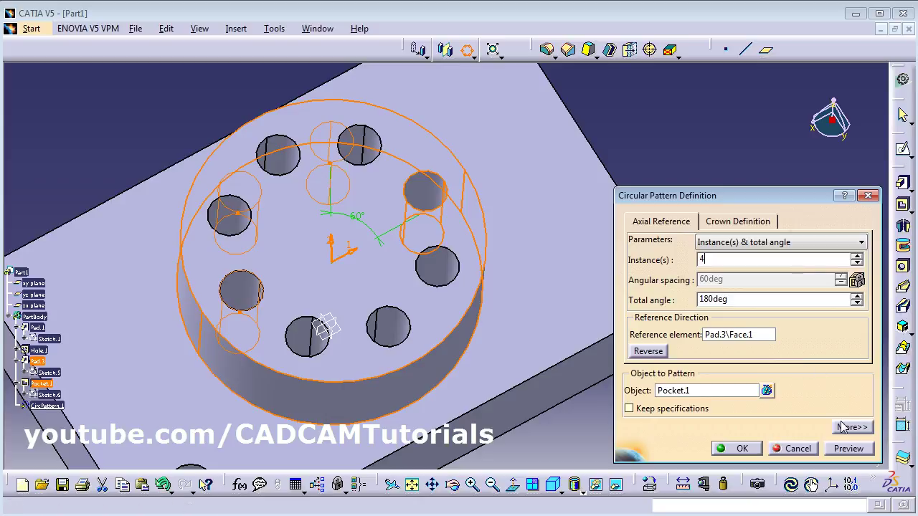
left_click(858, 449)
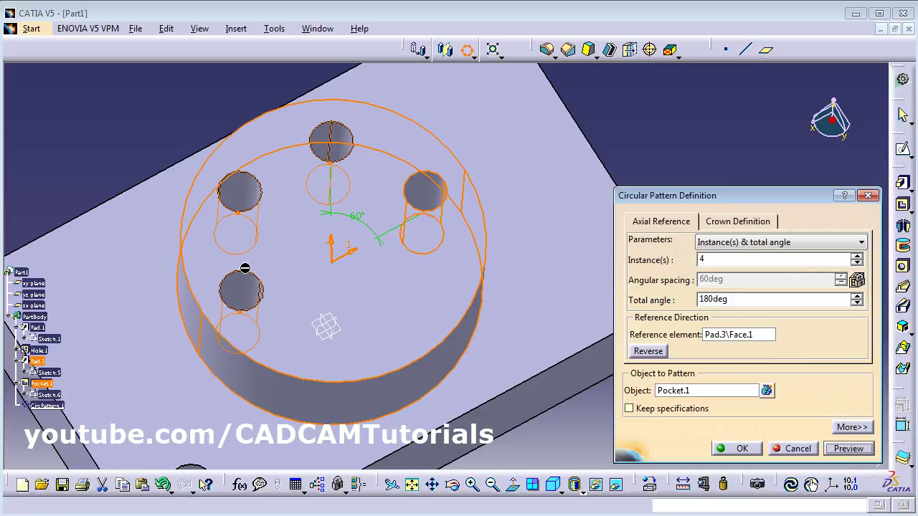
- Preview the circular pattern in the reversed direction and flip it back to the original direction
left_click(648, 352)
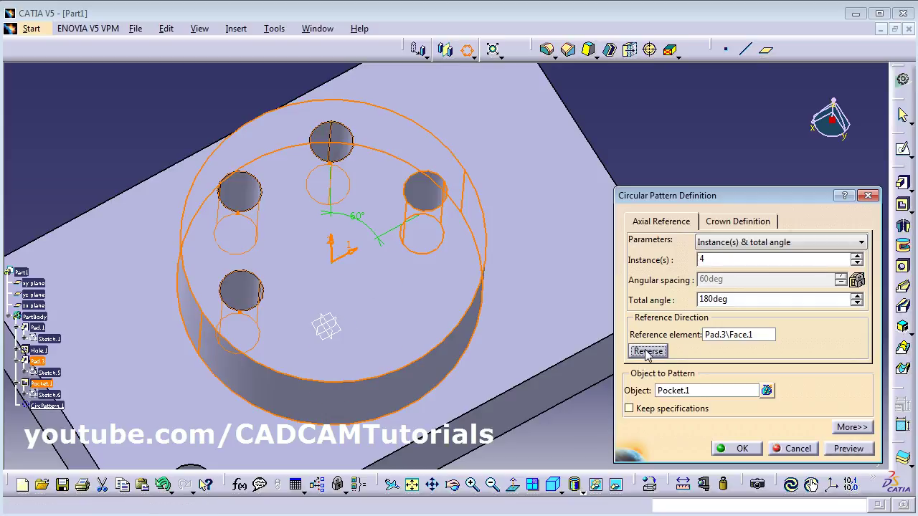
left_click(852, 452)
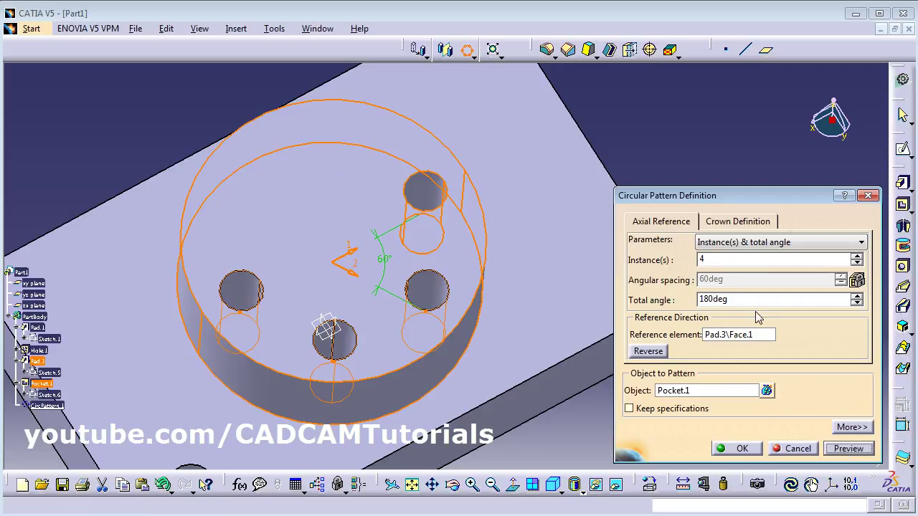
left_click(648, 352)
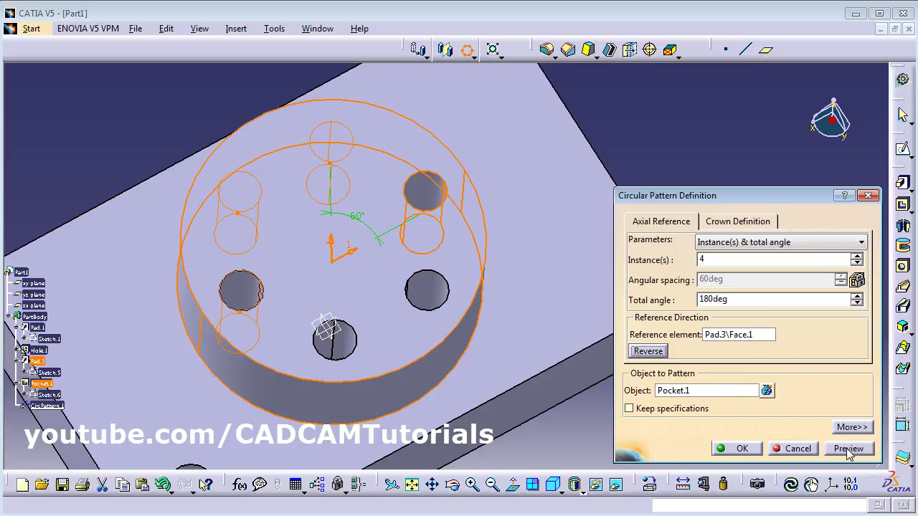
left_click(848, 450)
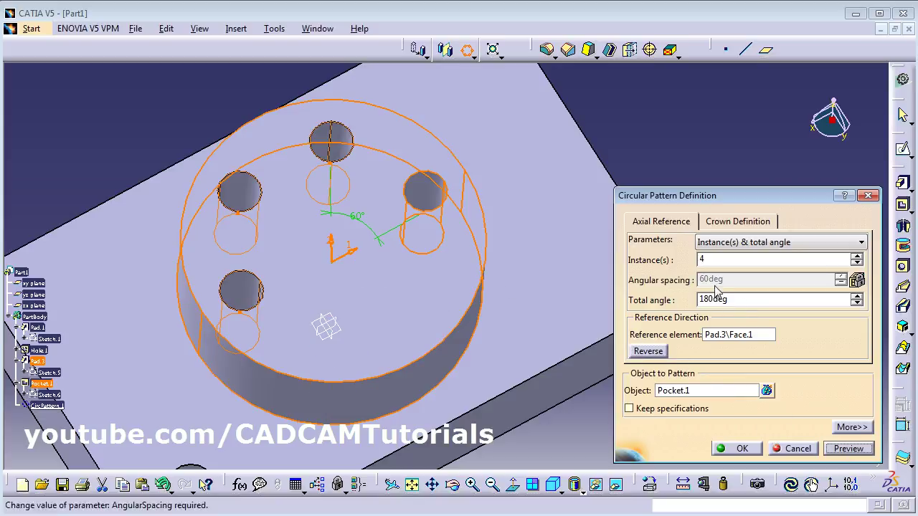
- Define the circular pattern as a complete crown with 8 instances and preview it
middle_click_drag(377, 231, 358, 241)
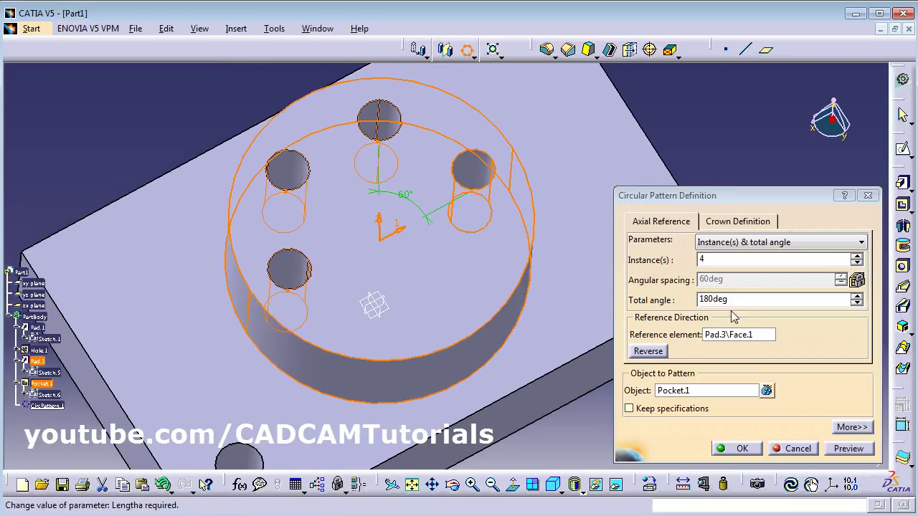
middle_click_drag(409, 310, 396, 365)
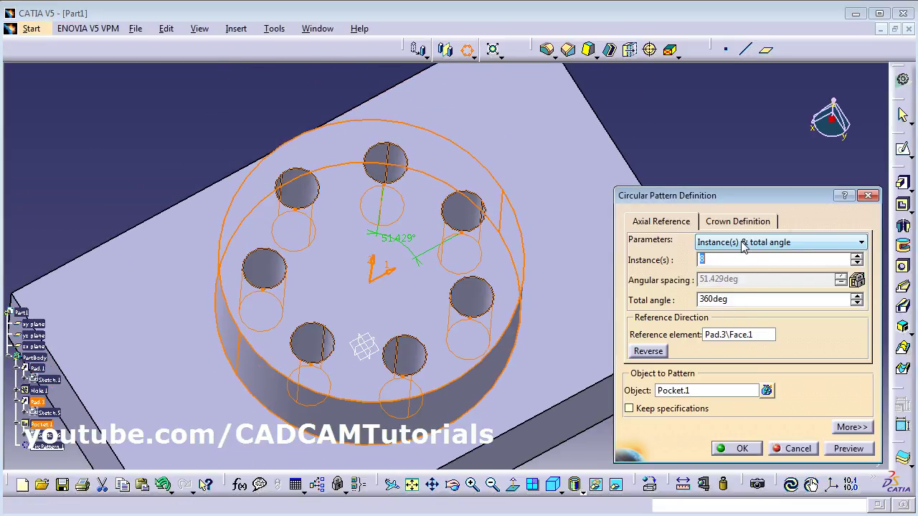
left_click(743, 242)
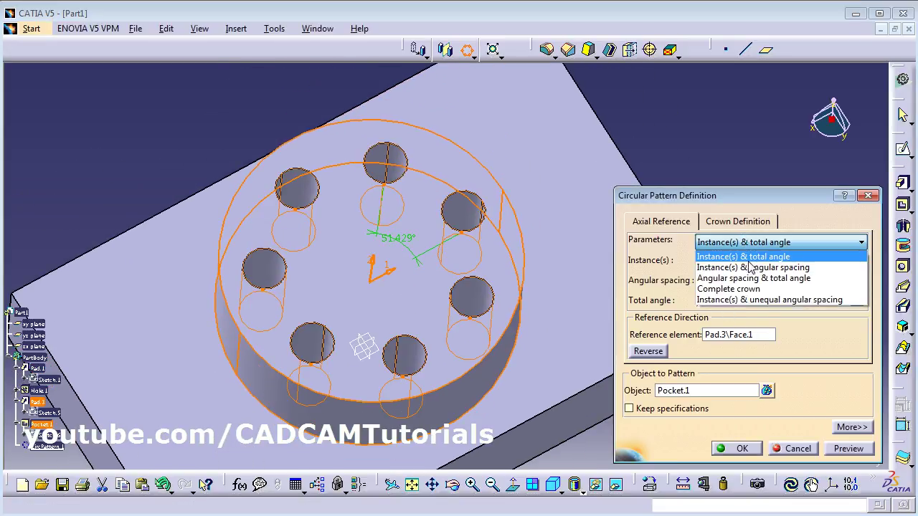
left_click(751, 291)
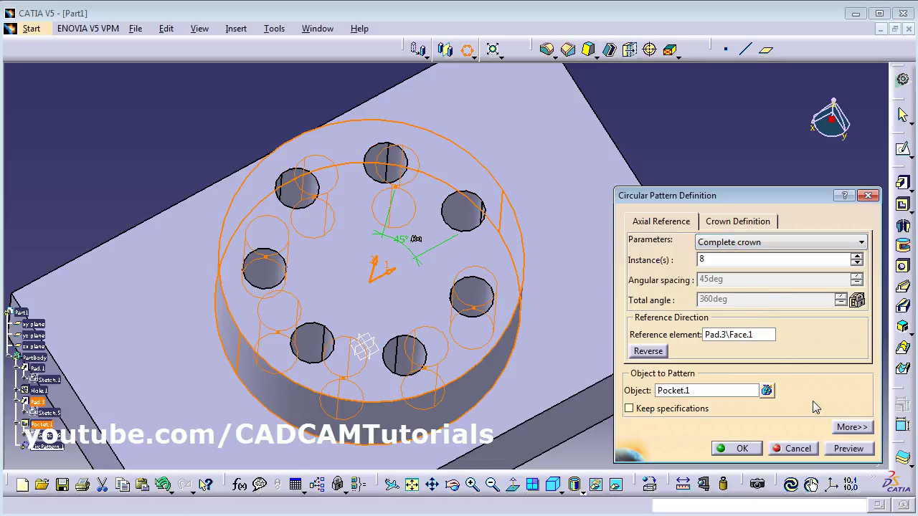
left_click(848, 448)
middle_click_drag(328, 266, 398, 312)
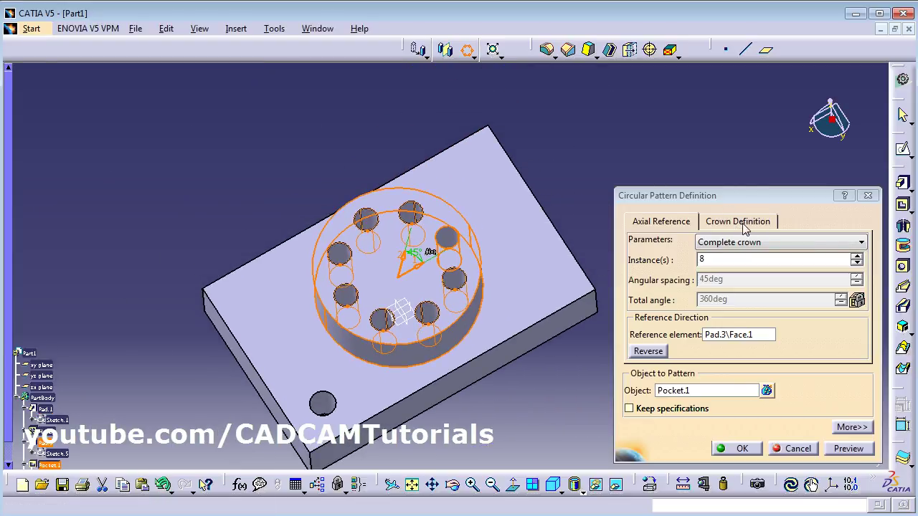
- Set the crown definition to 3 circles with 25 mm circle spacing and inspect the pattern layout around the boss
left_click(738, 222)
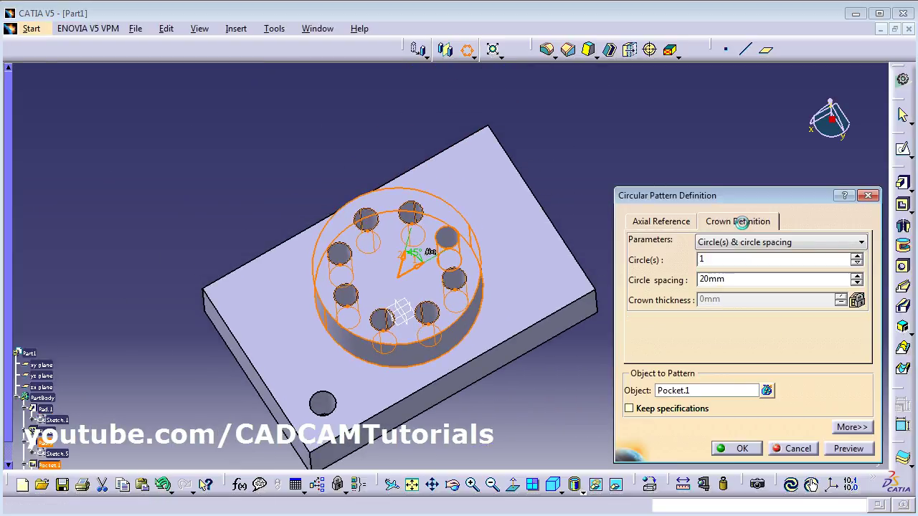
double_click(710, 261)
type("3")
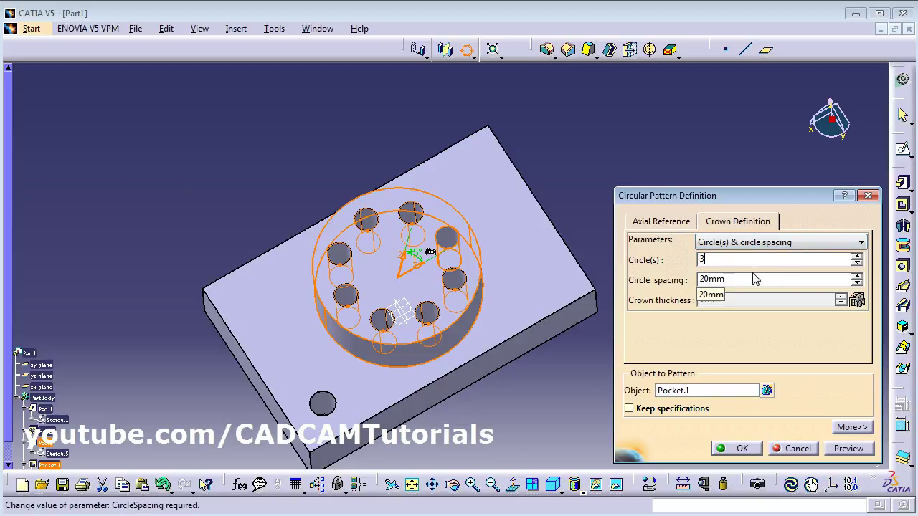
left_click_drag(746, 279, 657, 285)
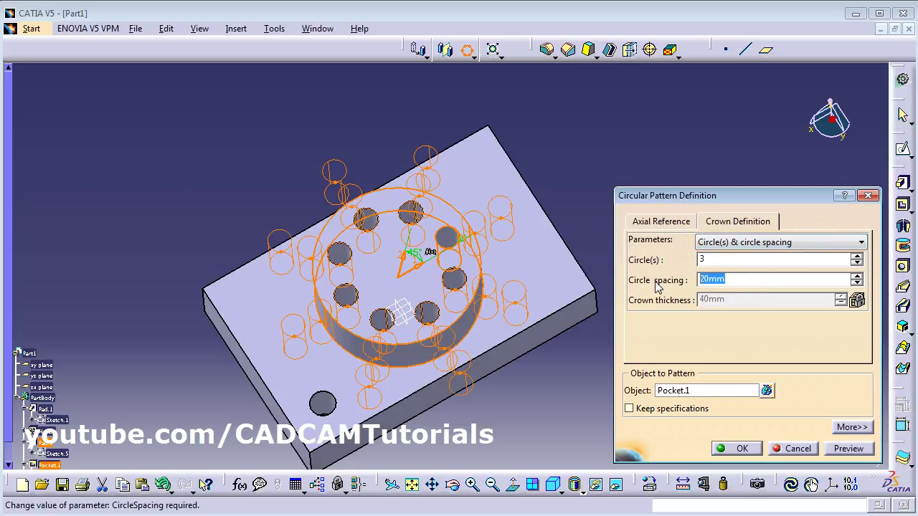
type("25")
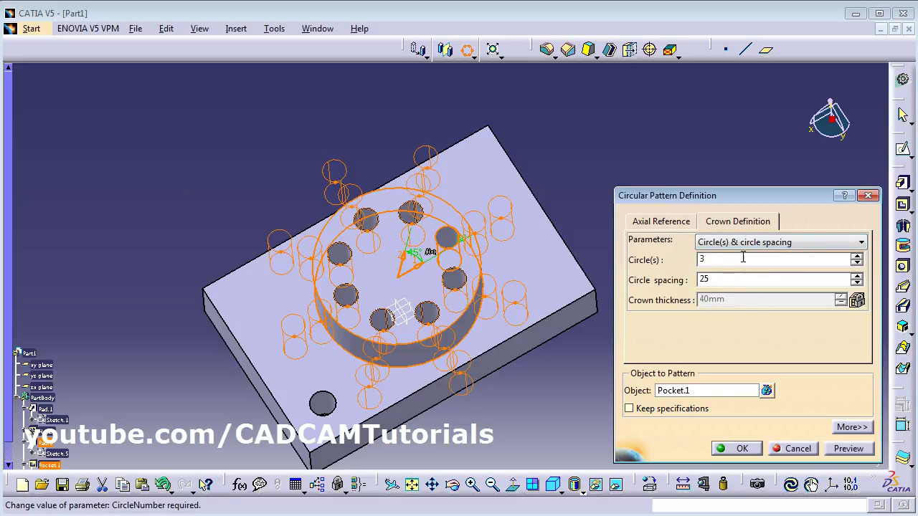
key("Return")
middle_click_drag(367, 233, 558, 338)
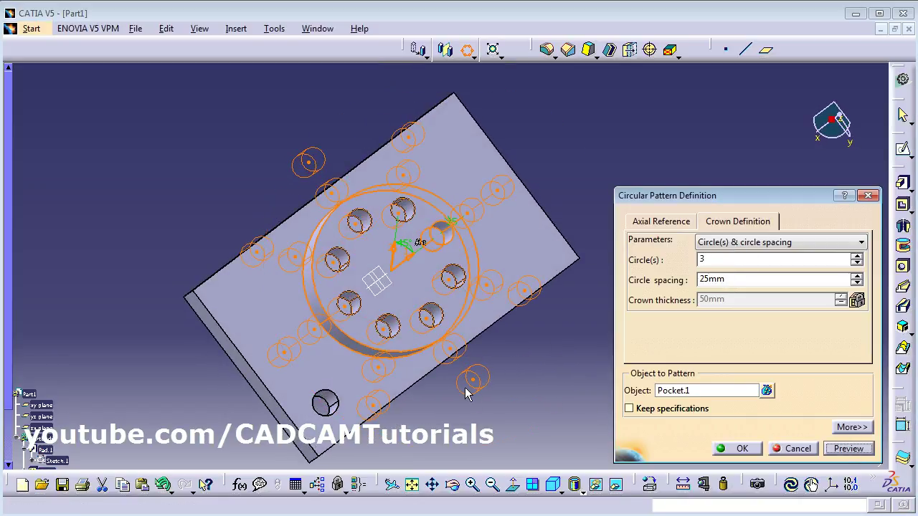
middle_click_drag(469, 394, 457, 293)
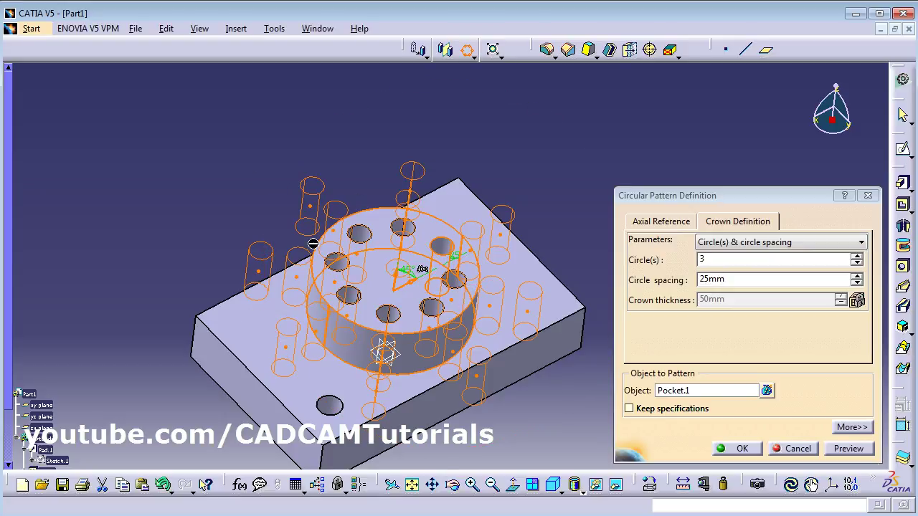
middle_click_drag(374, 221, 387, 317)
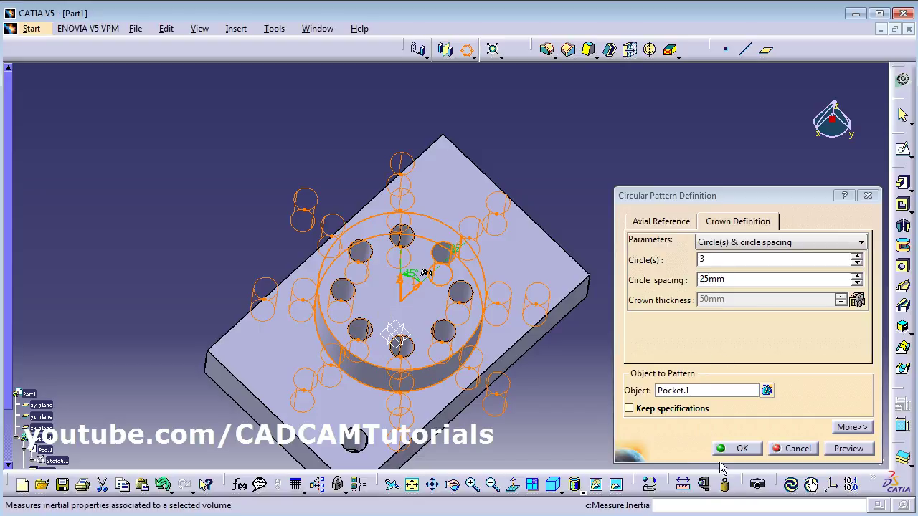
- Reduce the crown to a single circle and create the complete-crown pattern with 8 instances
double_click(683, 255)
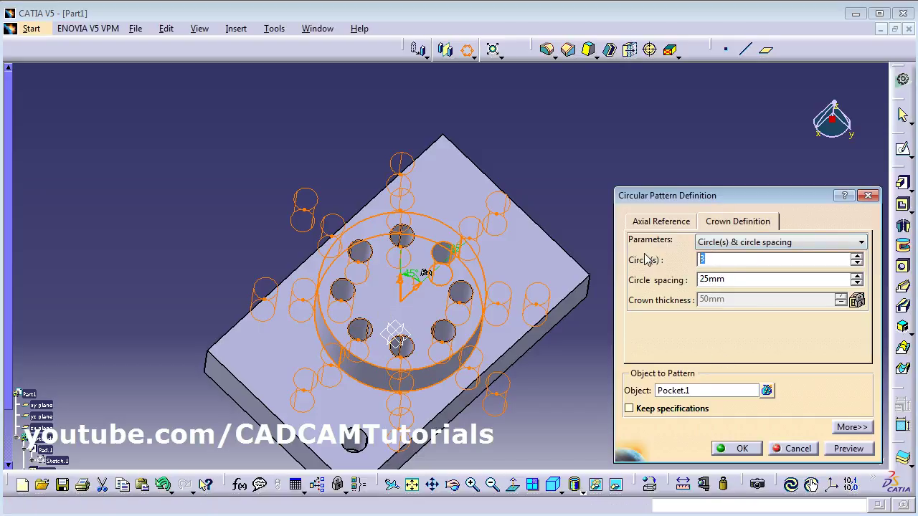
left_click(670, 223)
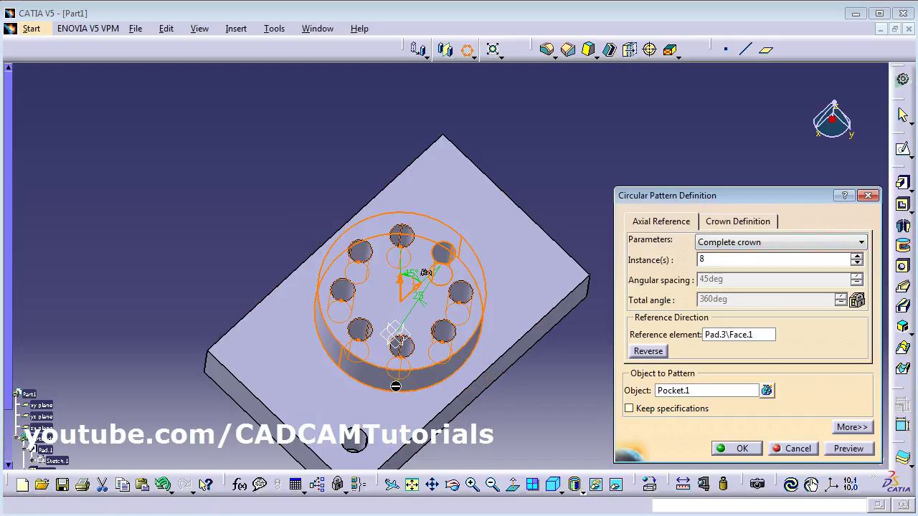
middle_click_drag(396, 387, 360, 359)
right_click(446, 335)
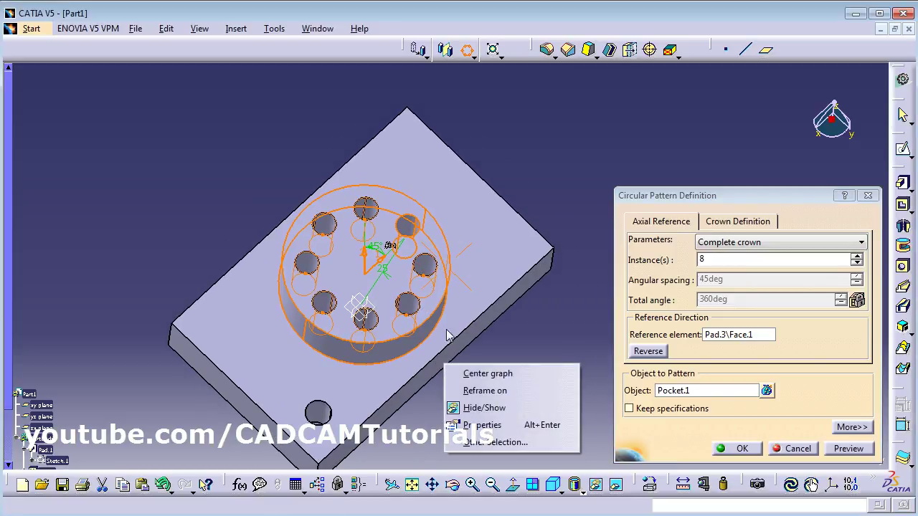
middle_click_drag(519, 332, 481, 352)
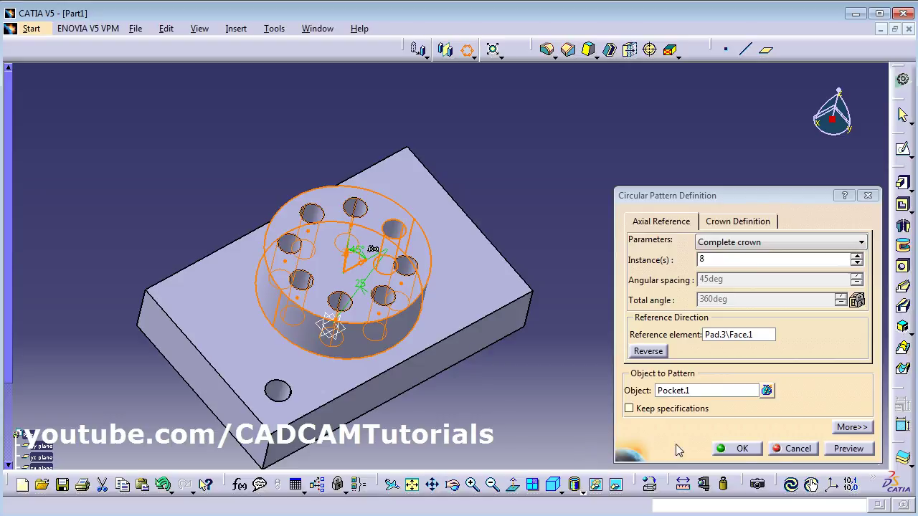
left_click(742, 449)
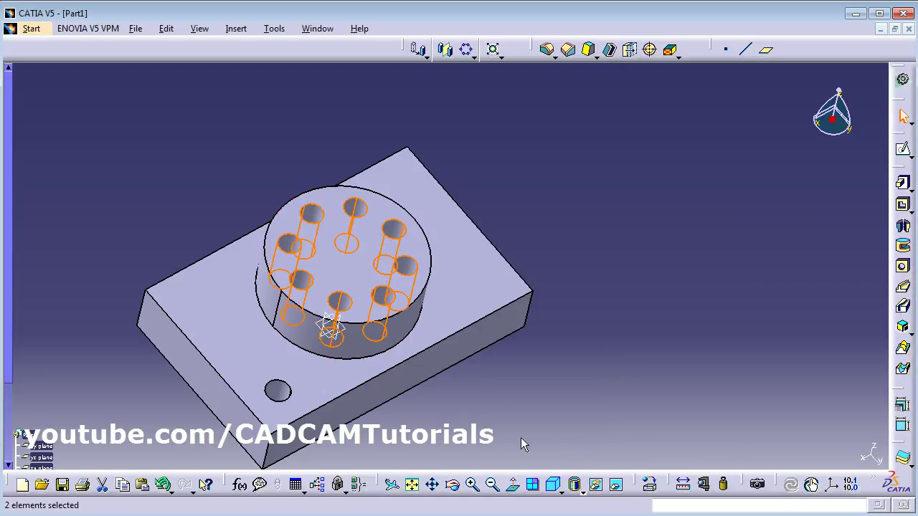
- Delete the cylindrical boss from the block together with its dependent patterned holes
middle_click_drag(362, 215, 598, 277)
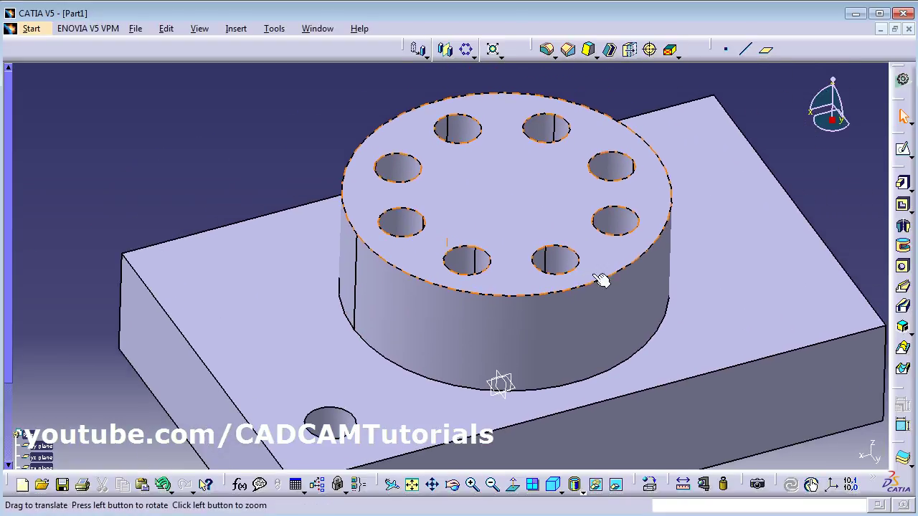
left_click(474, 57)
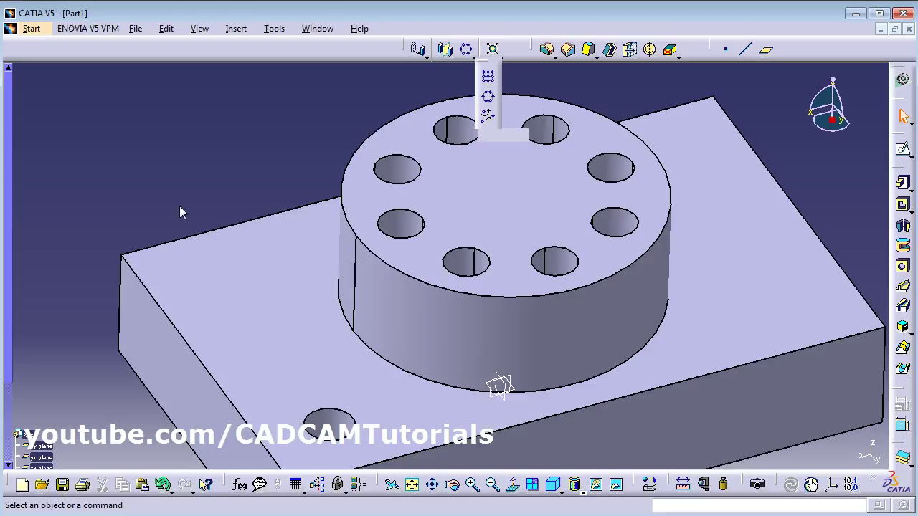
left_click(465, 326)
key("Delete")
left_click(790, 442)
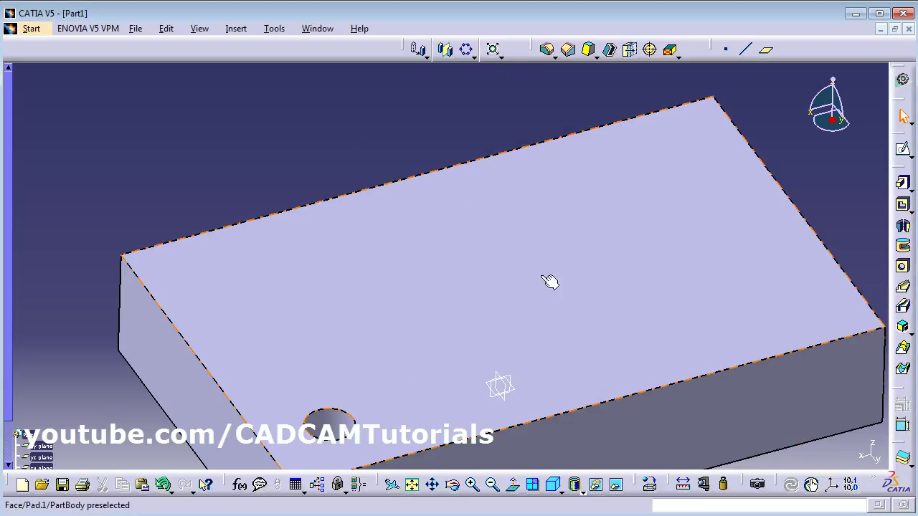
- Start a sketch on the block's upper face and place a first point near the corner on the far side from the hole
middle_click_drag(549, 282, 381, 169)
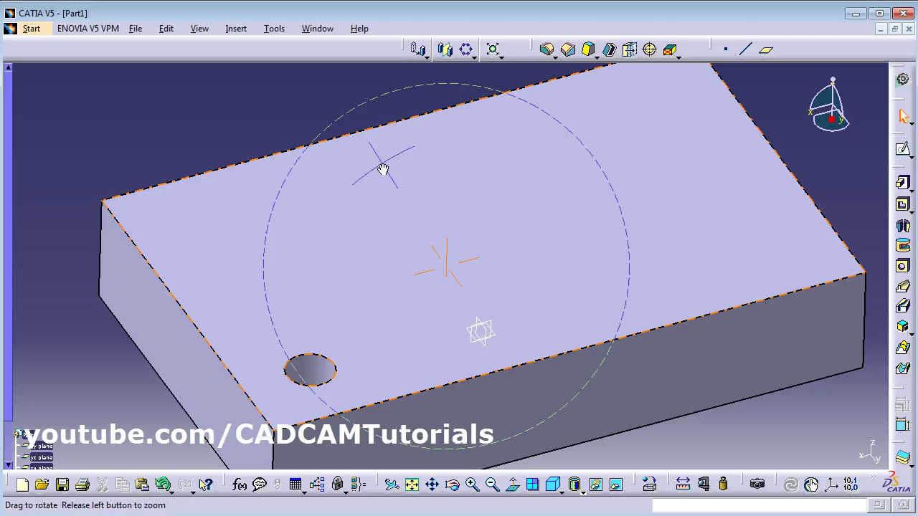
left_click(902, 151)
left_click(512, 258)
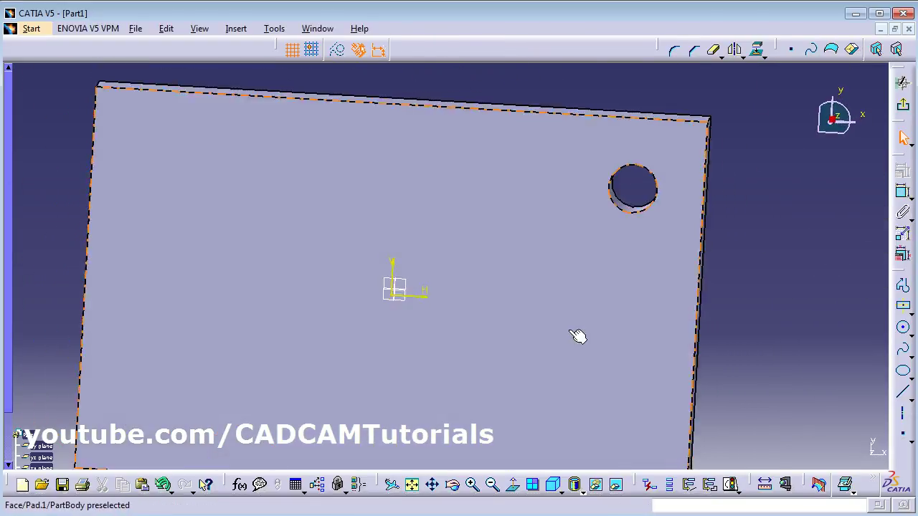
left_click(905, 439)
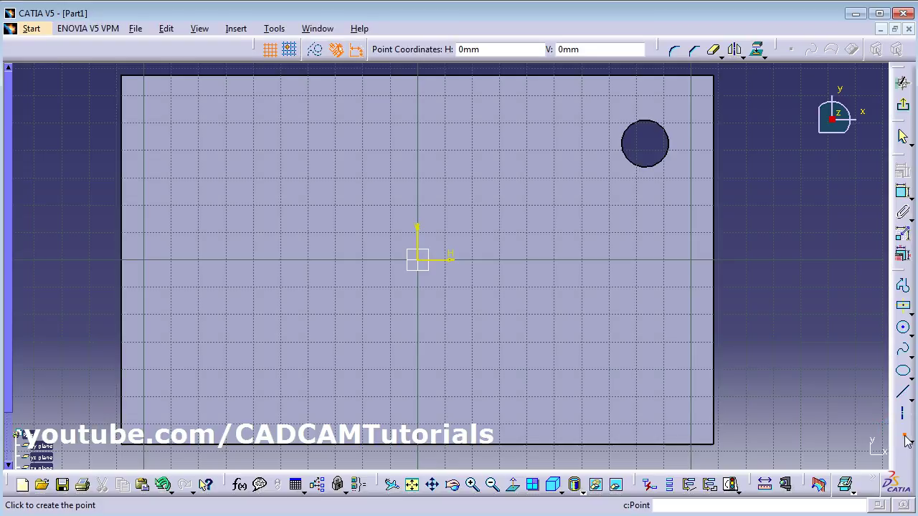
left_click(194, 174)
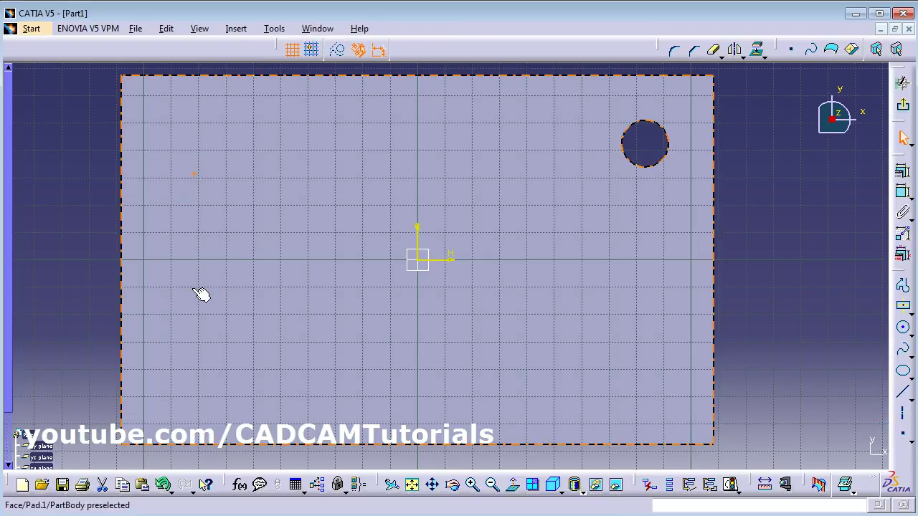
left_click(299, 317)
- Scatter twelve more sketch points irregularly across the block's face, the last one near the lower-right corner of the block
double_click(904, 439)
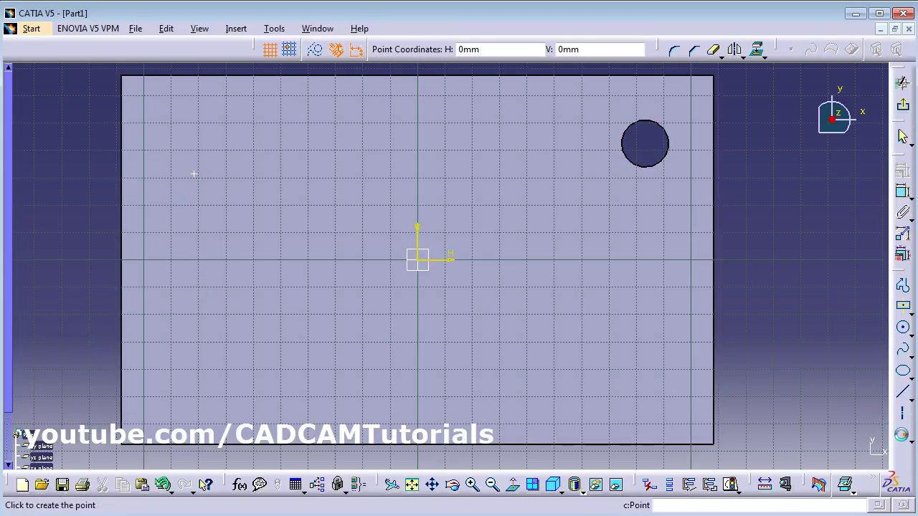
left_click(179, 355)
left_click(391, 307)
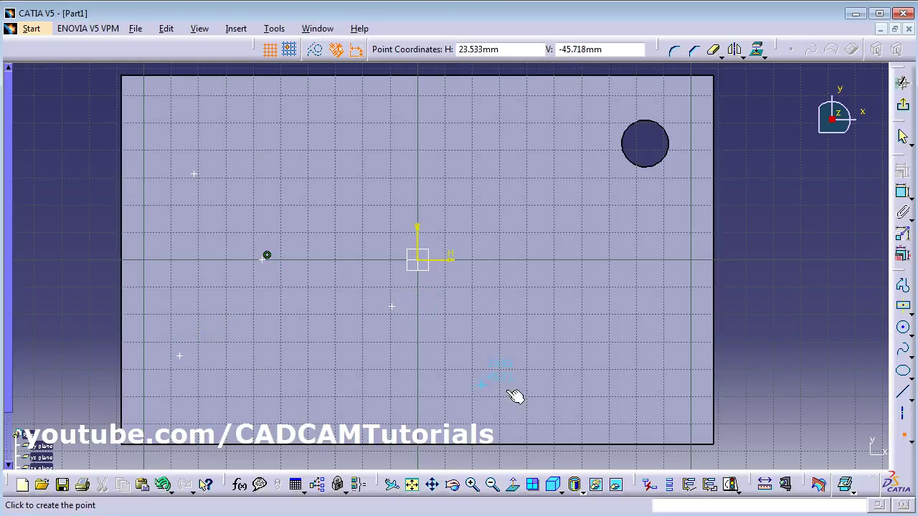
left_click(530, 380)
left_click(596, 296)
left_click(546, 184)
left_click(375, 137)
left_click(375, 223)
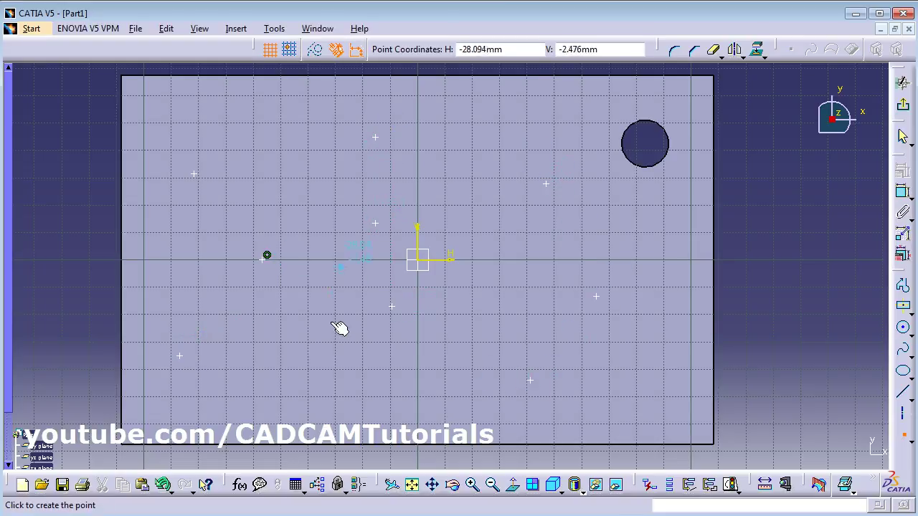
left_click(322, 348)
left_click(397, 401)
left_click(465, 313)
left_click(647, 366)
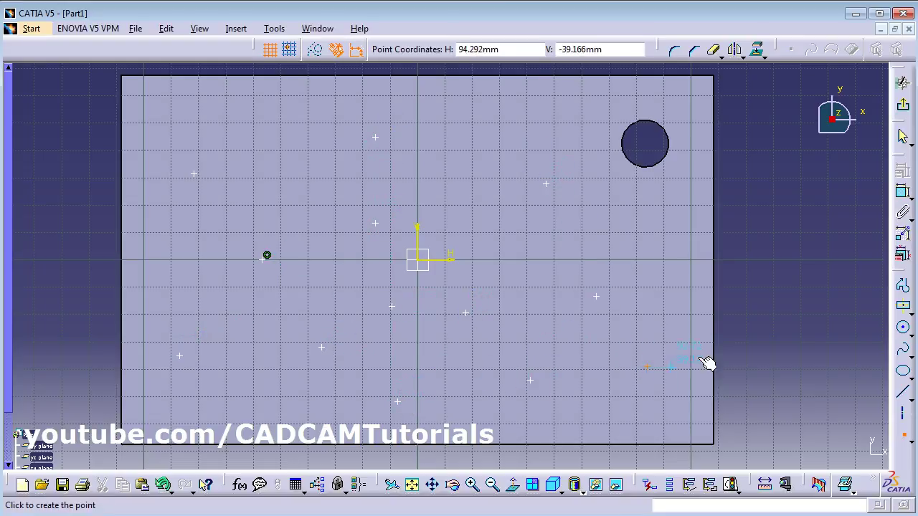
- Dimension the point near the lower-right corner from the block's right and lower edges and exit the sketch
left_click(902, 192)
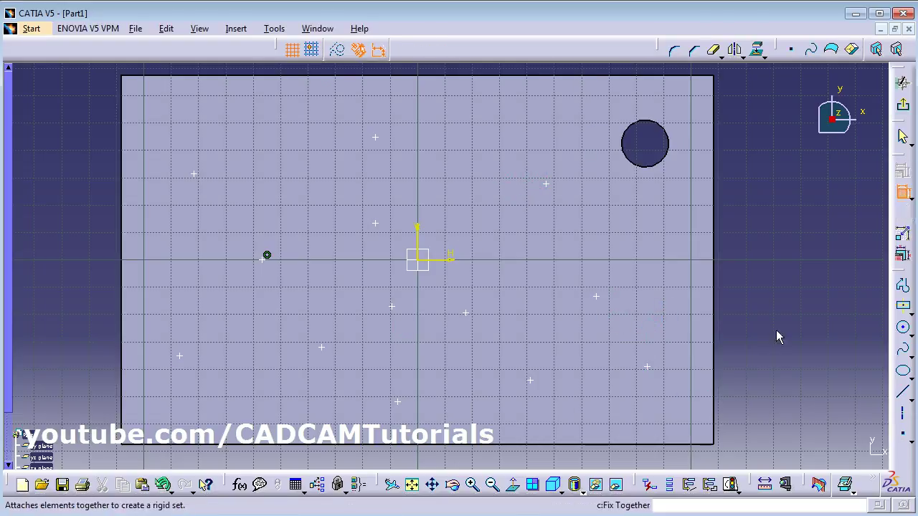
left_click(648, 367)
left_click(713, 366)
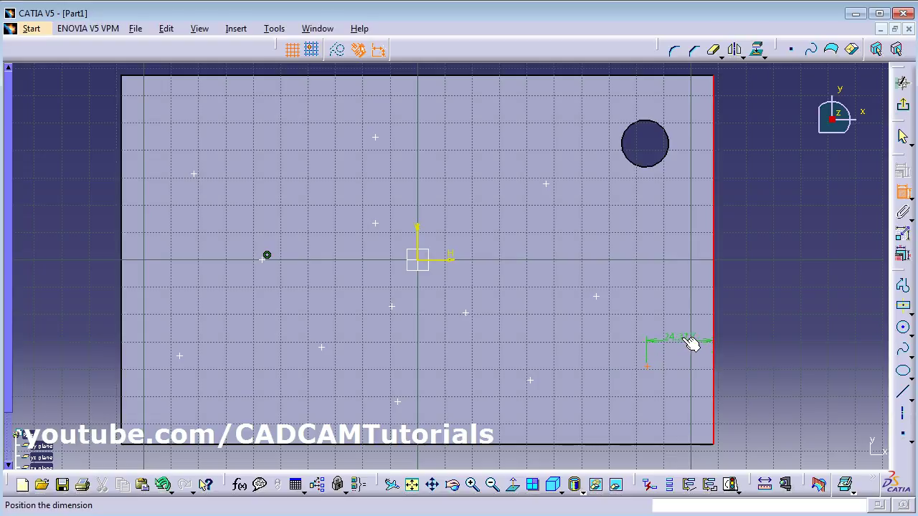
left_click(689, 337)
left_click(903, 192)
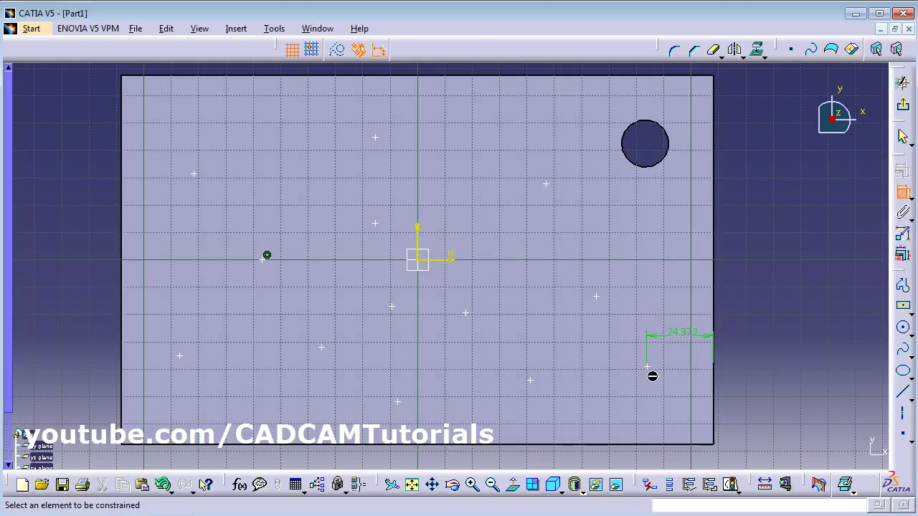
left_click(647, 368)
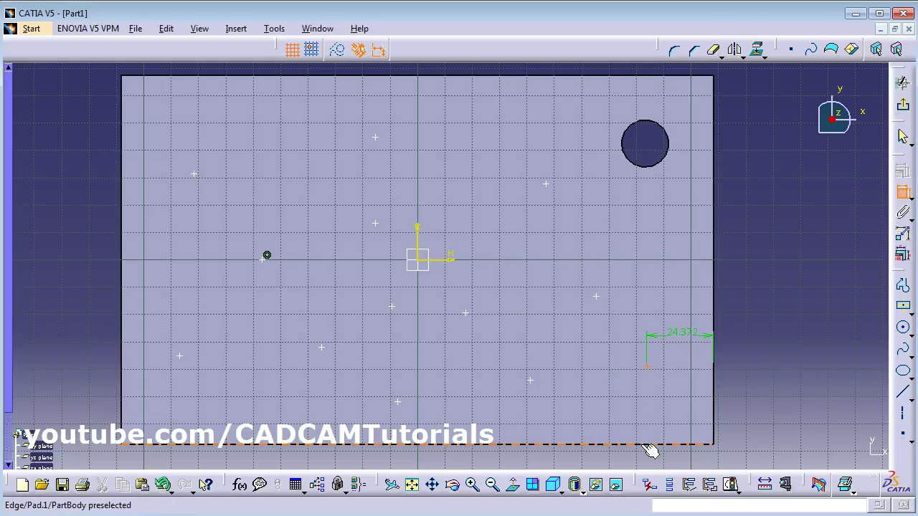
left_click(646, 443)
left_click(610, 416)
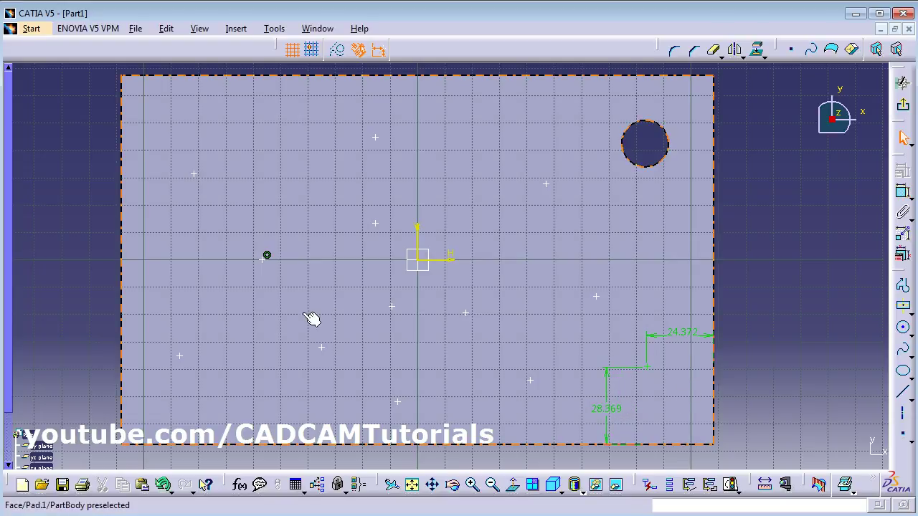
left_click(904, 138)
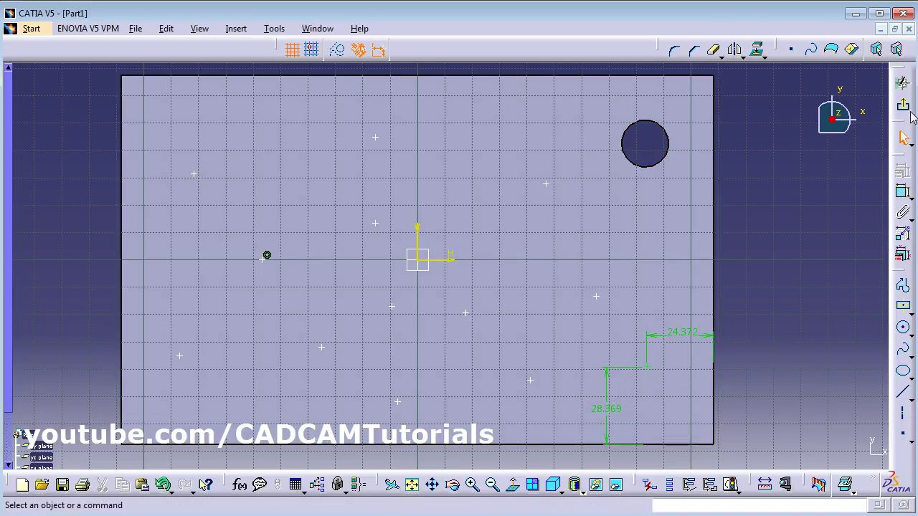
left_click(903, 105)
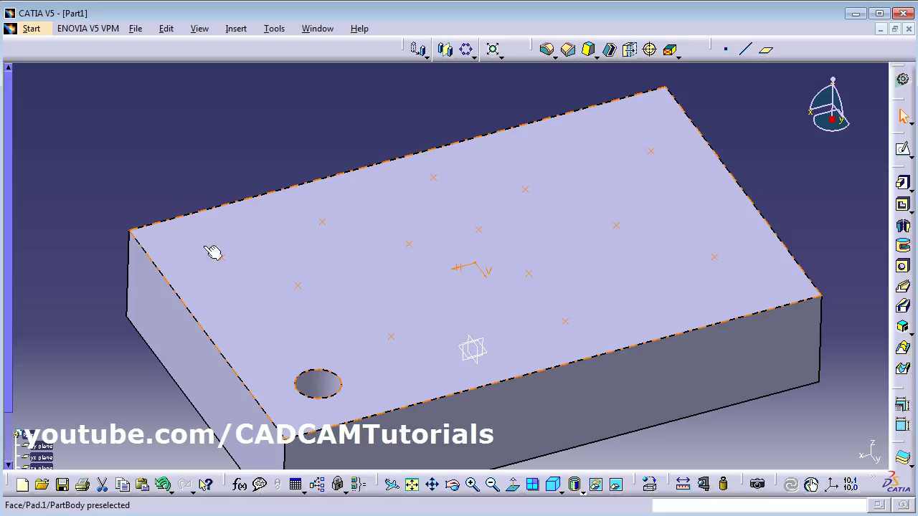
- Create a user pattern of the corner hole, using the scattered-points sketch for the instance positions
middle_click_drag(303, 150, 341, 97)
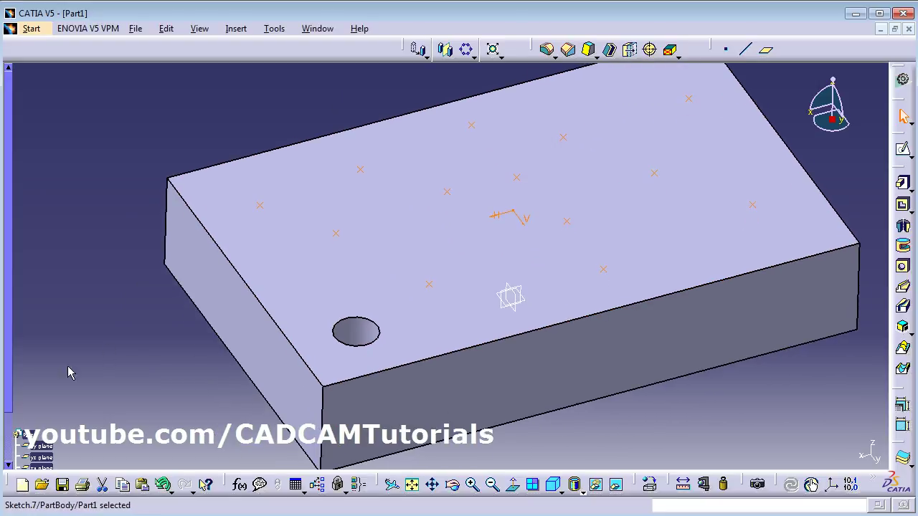
scroll(10, 462, "down", 3)
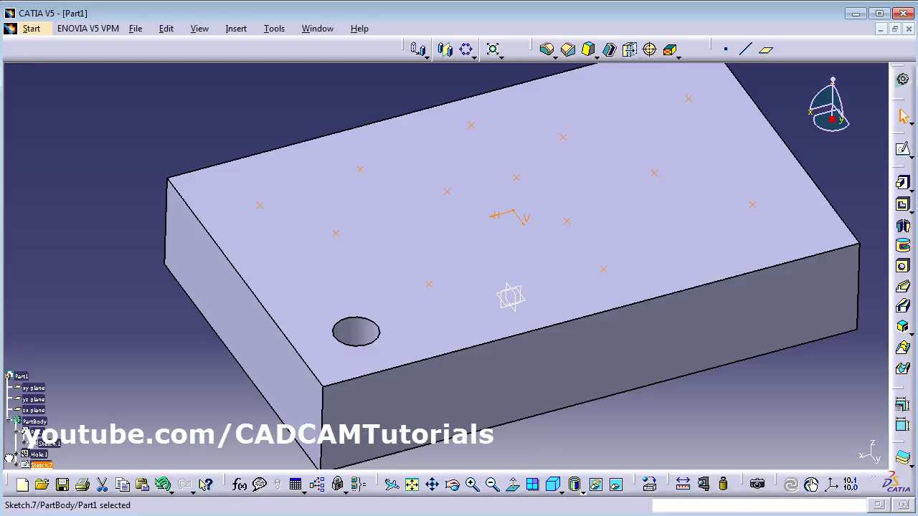
scroll(145, 362, "down", 3)
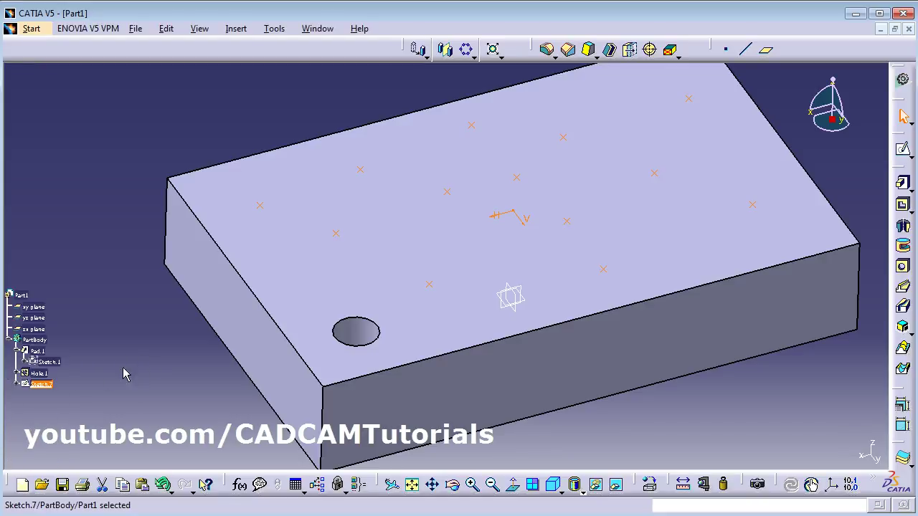
left_click(39, 374)
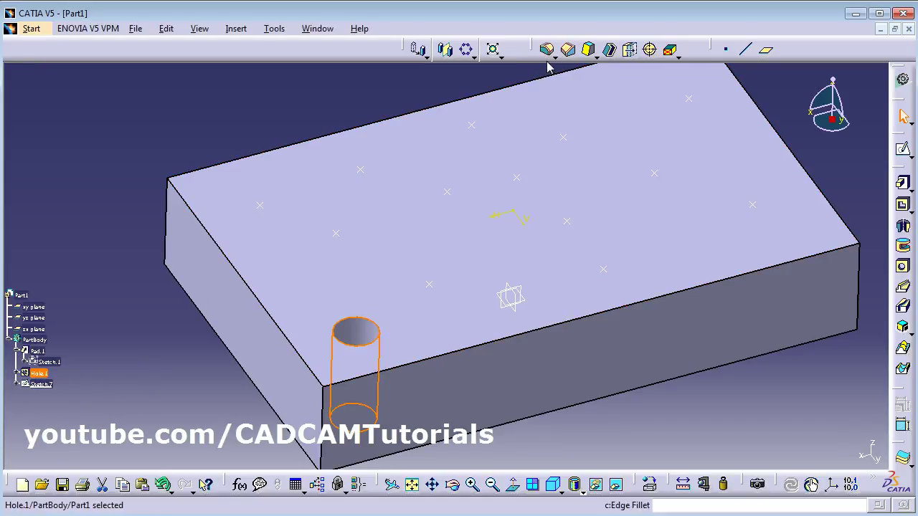
left_click(472, 57)
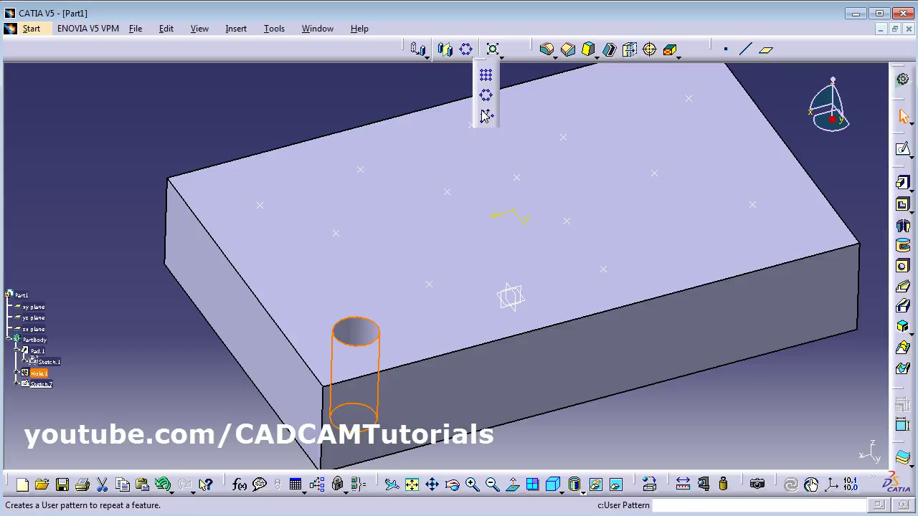
left_click(486, 115)
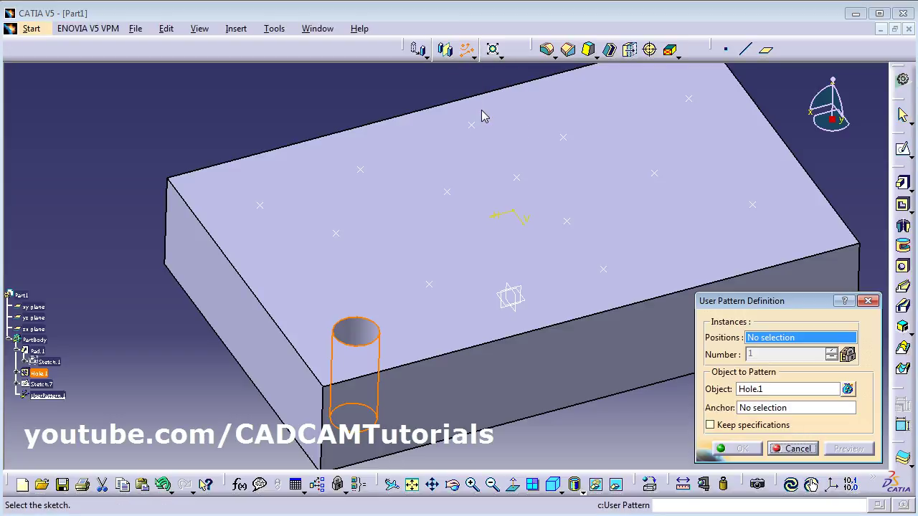
left_click(345, 240)
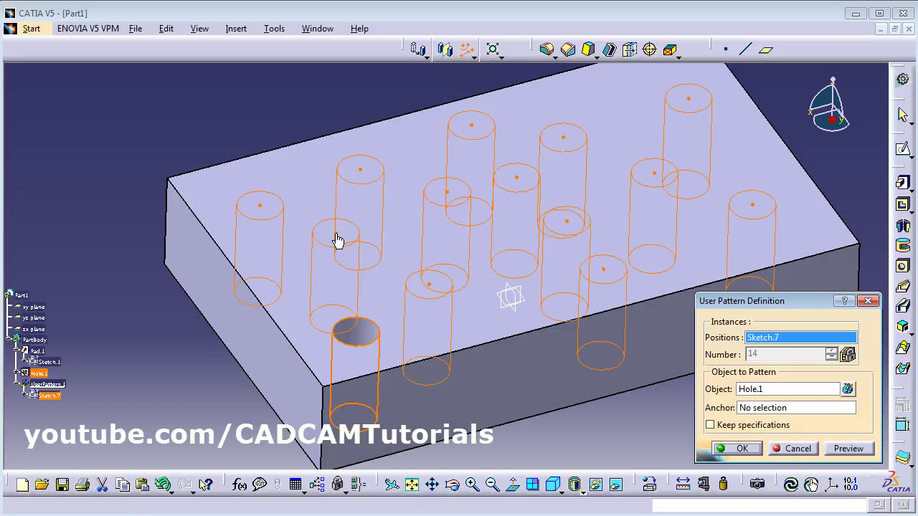
left_click(742, 448)
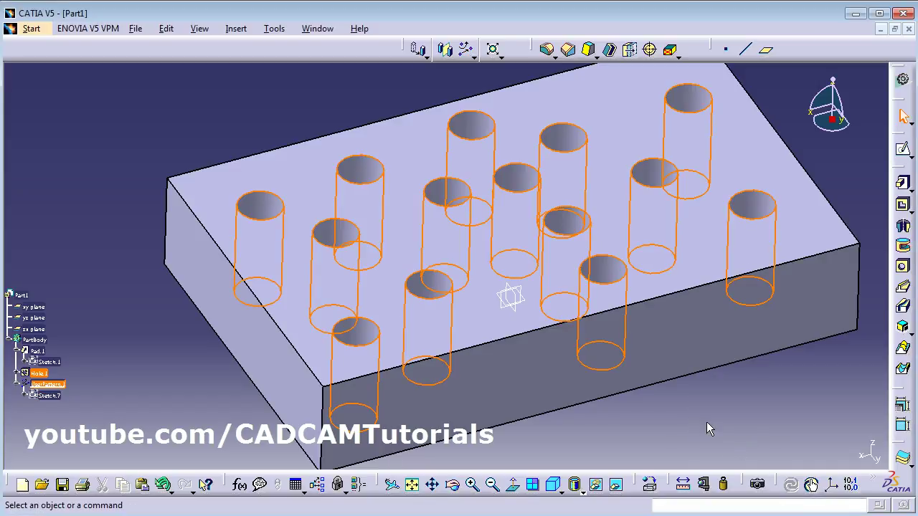
middle_click_drag(559, 205, 478, 365)
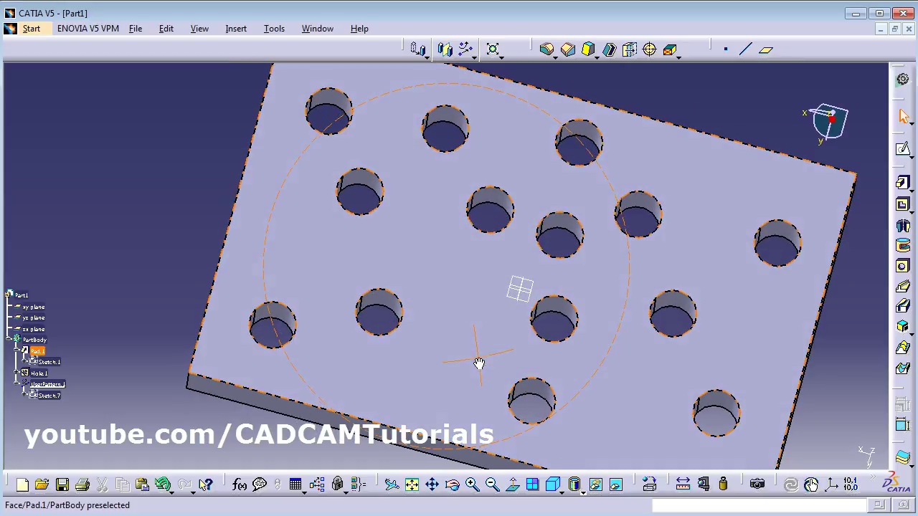
middle_click_drag(666, 371, 699, 347)
middle_click_drag(626, 282, 480, 231)
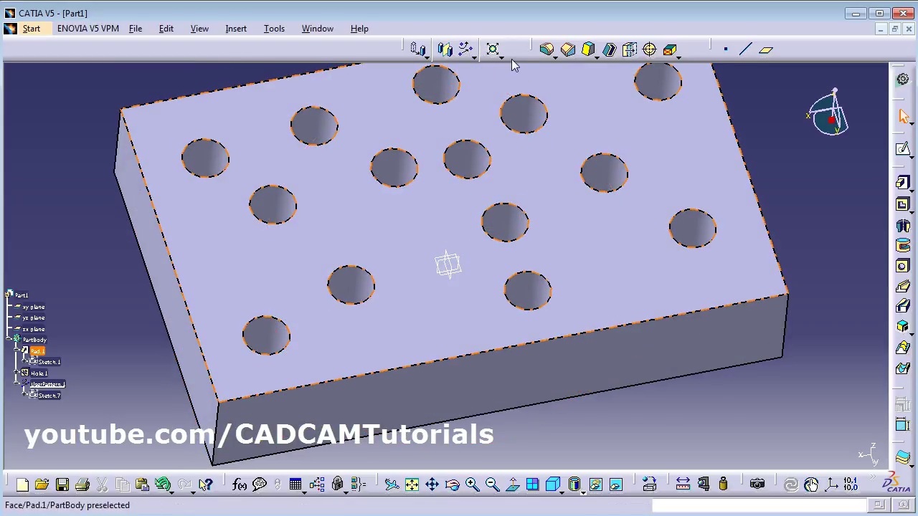
left_click(466, 50)
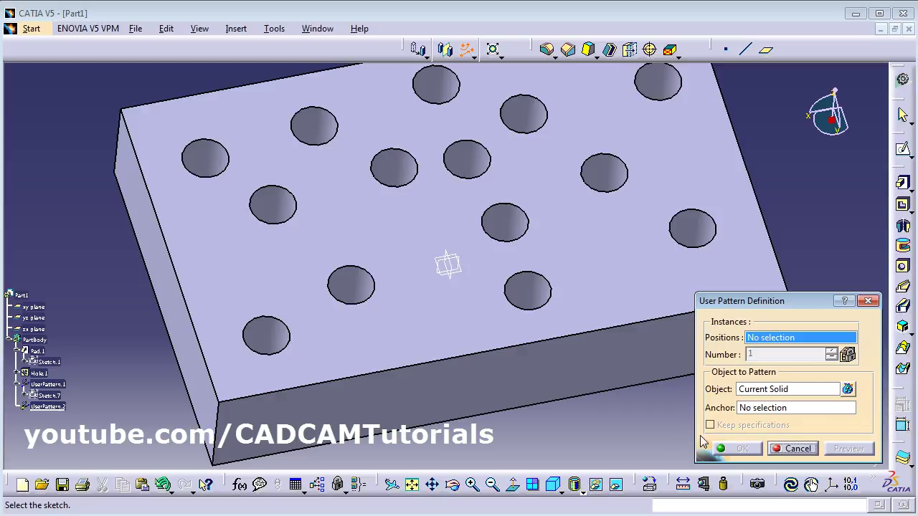
left_click(796, 448)
middle_click_drag(599, 243, 637, 276)
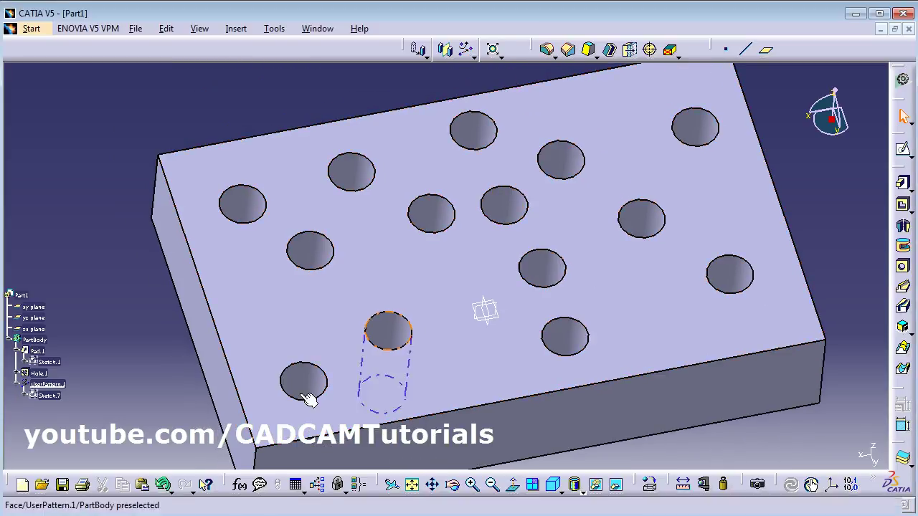
- Delete the user pattern of holes from the block together with its point sketch
right_click(56, 390)
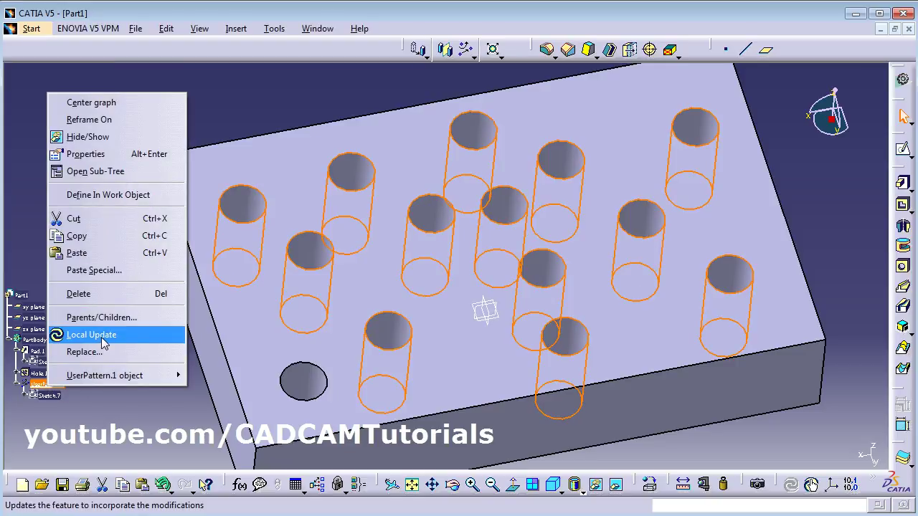
left_click(96, 294)
left_click(797, 445)
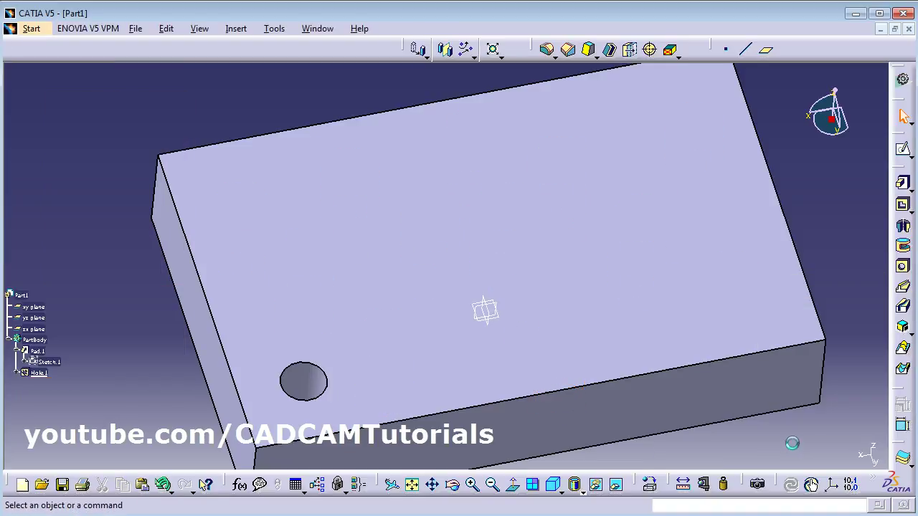
- Sketch a wavy six-point spline across the block's large upper face, below its centre and extending past both short edges
middle_click_drag(553, 280, 480, 299)
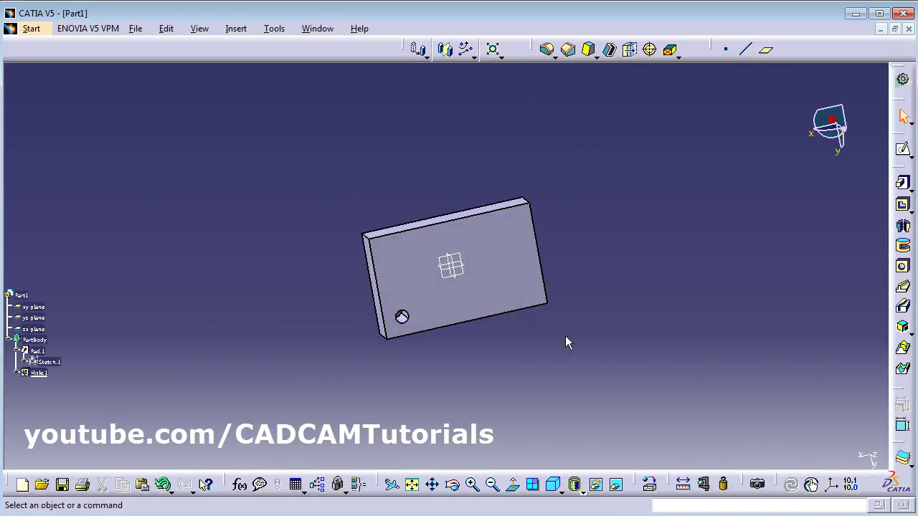
middle_click_drag(362, 219, 401, 220)
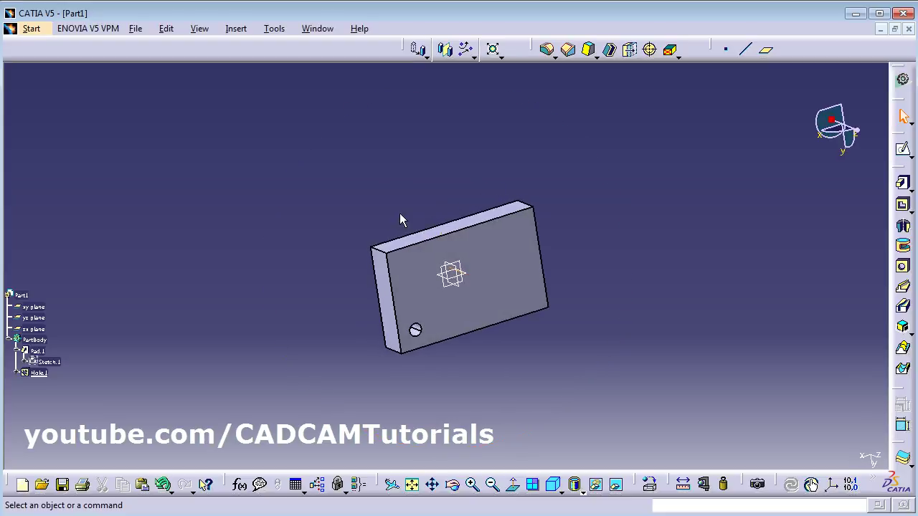
left_click(902, 157)
left_click(505, 278)
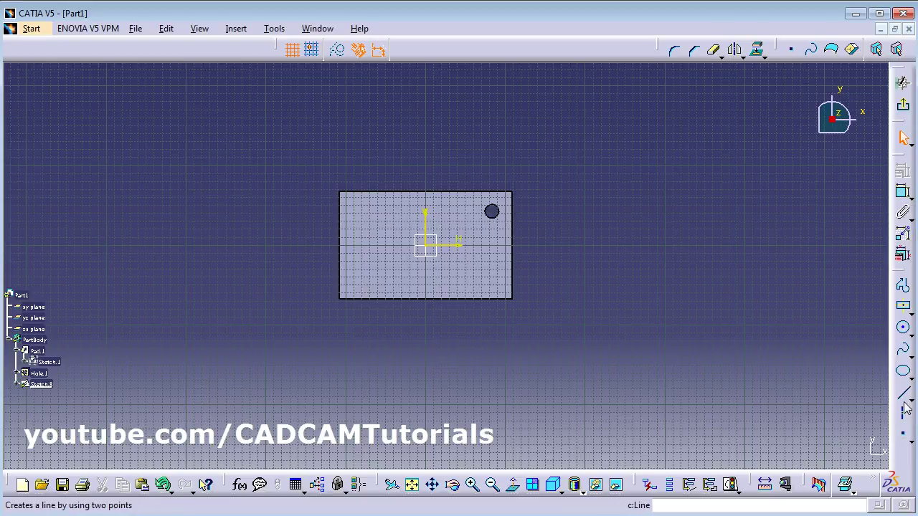
left_click(904, 353)
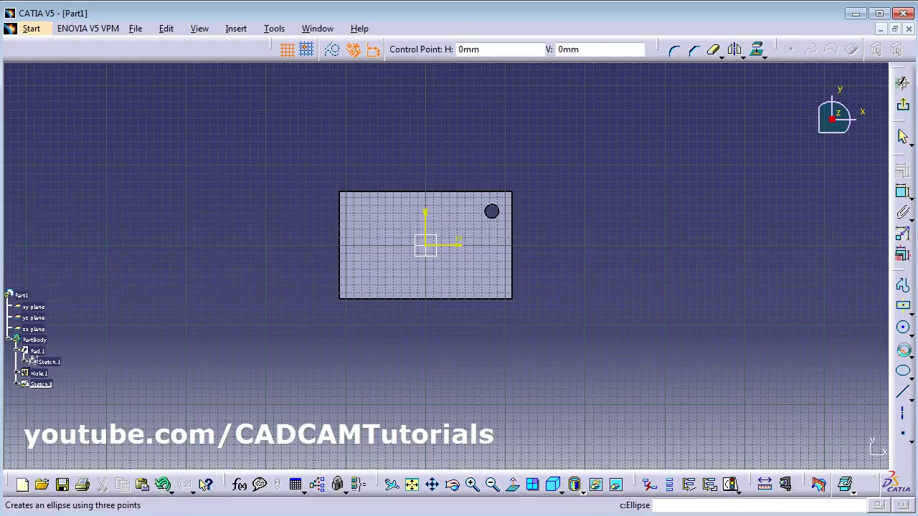
left_click(324, 260)
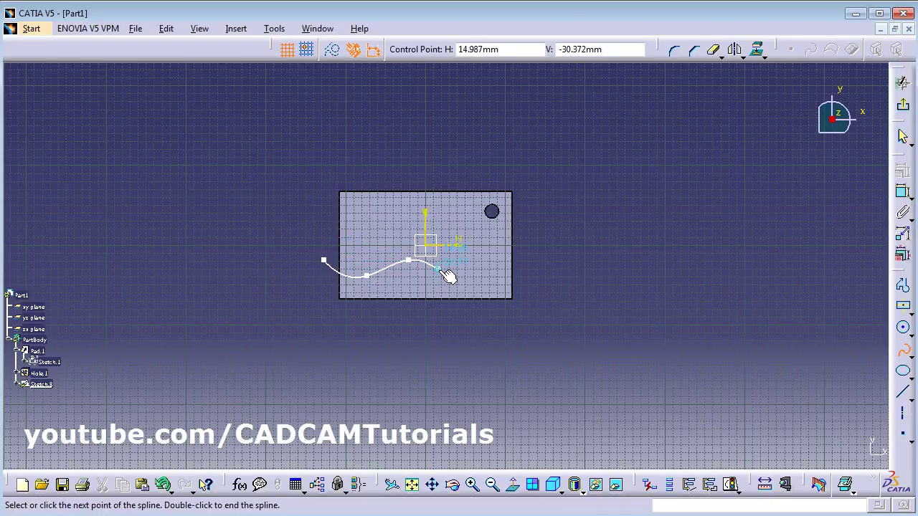
left_click(484, 266)
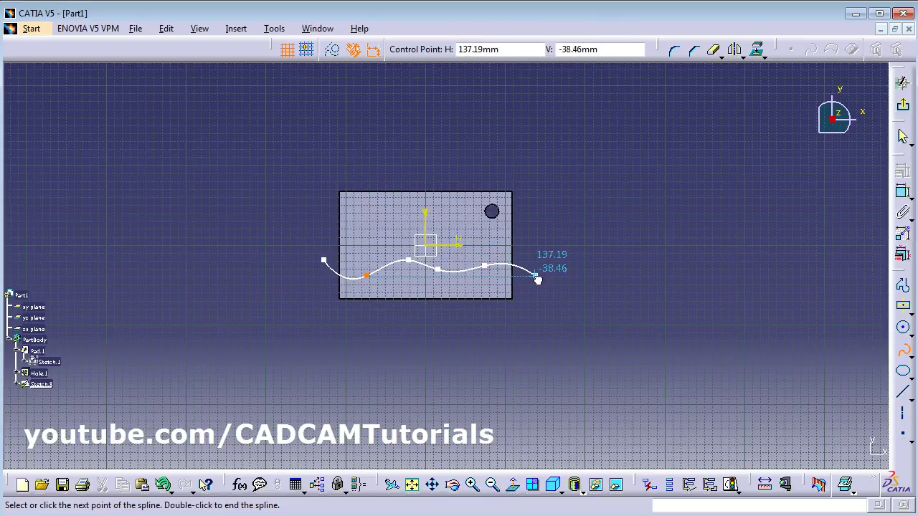
key("Escape")
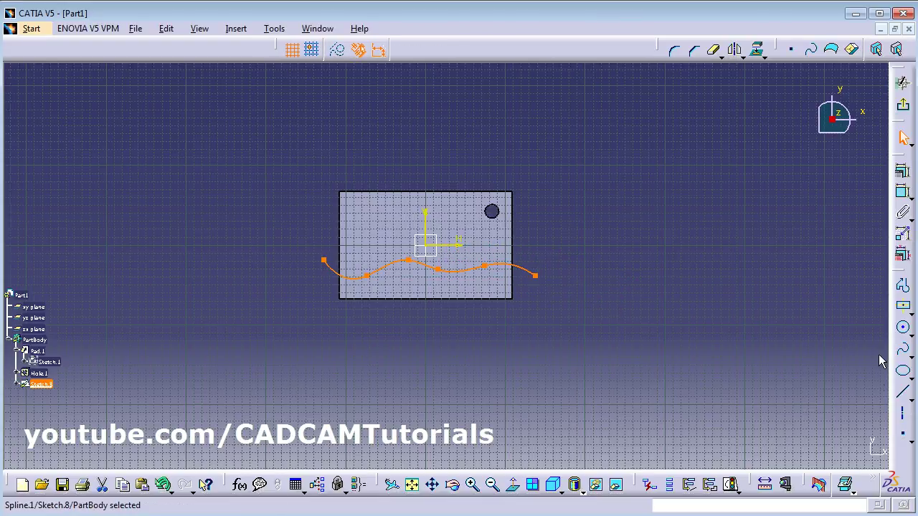
- Start a line profile at the spline's left end with a vertical line running down past the block's lower edge
left_click(905, 289)
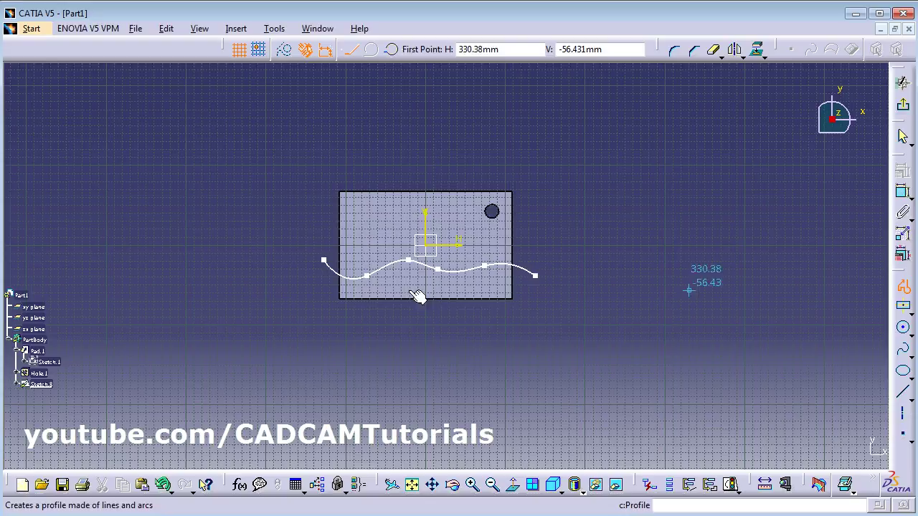
left_click(323, 260)
left_click(323, 323)
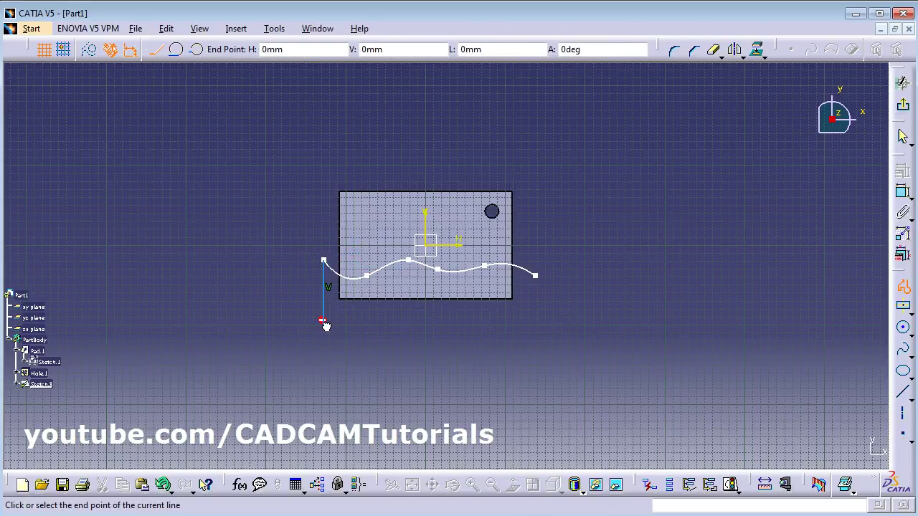